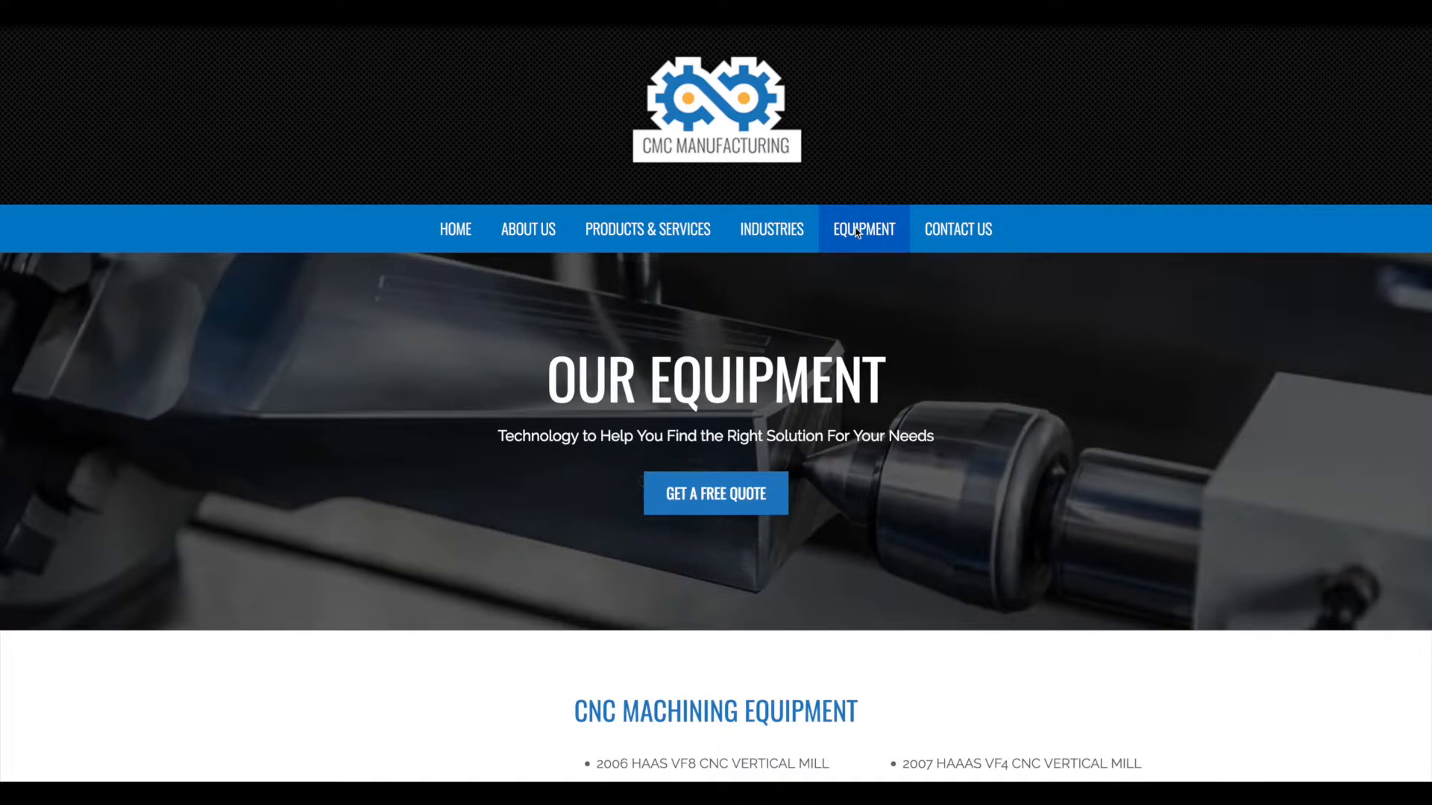
Examine the live Equipment page, from its hero banner through the equipment category sections down to the footer
{"action": "scroll", "coordinate": [924, 332], "scroll_direction": "down", "scroll_amount": 1}
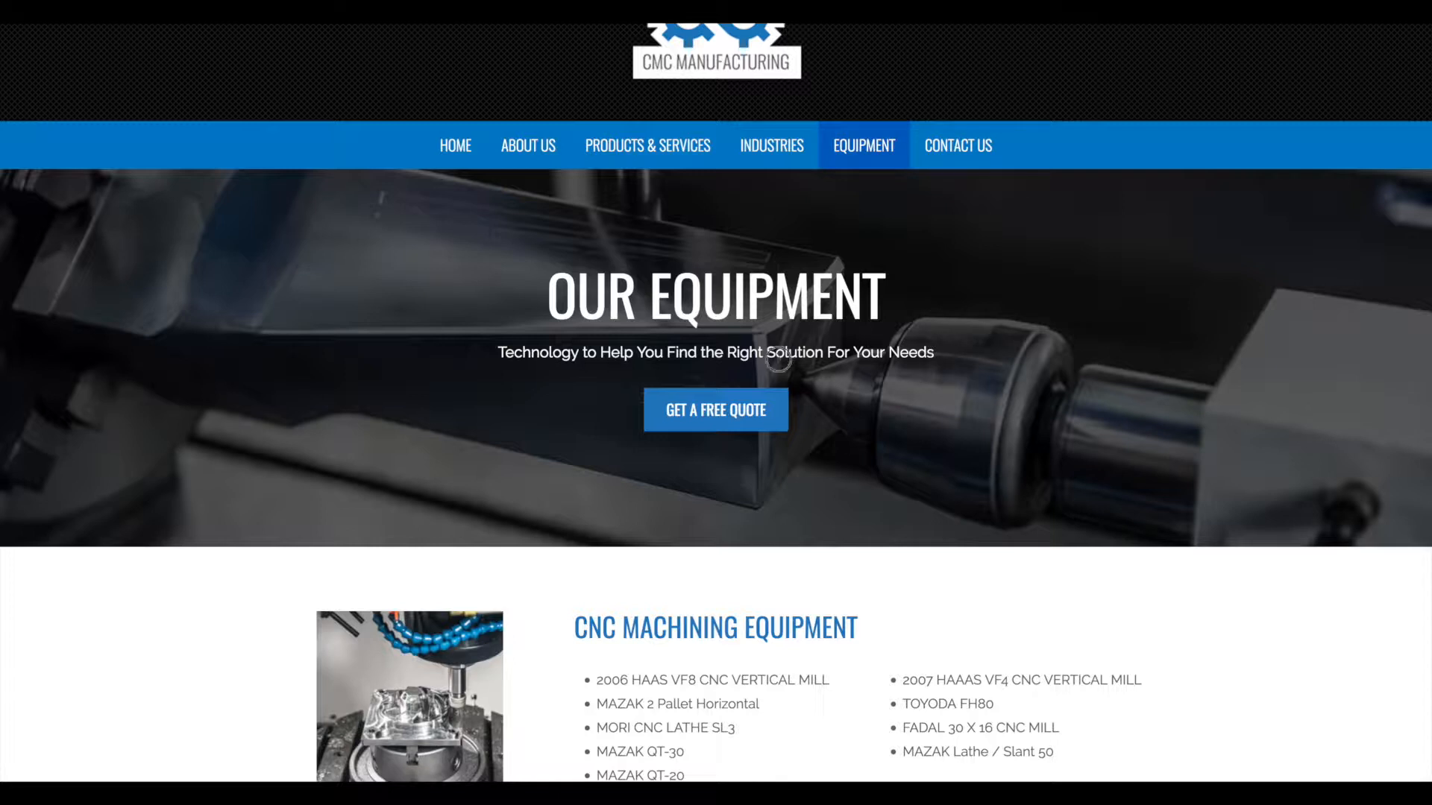
{"action": "scroll", "coordinate": [520, 427], "scroll_direction": "down", "scroll_amount": 2}
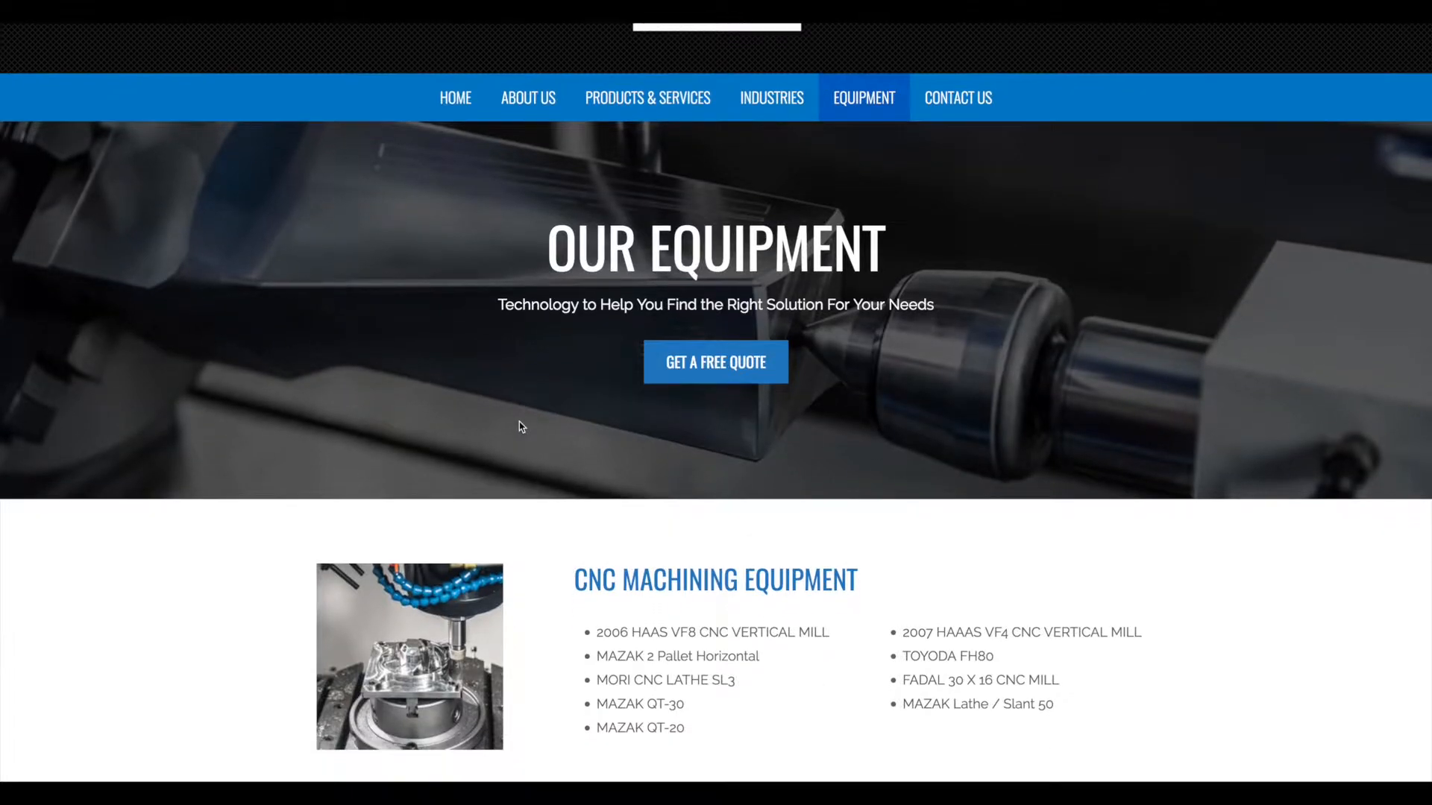
{"action": "scroll", "coordinate": [520, 427], "scroll_direction": "down", "scroll_amount": 5}
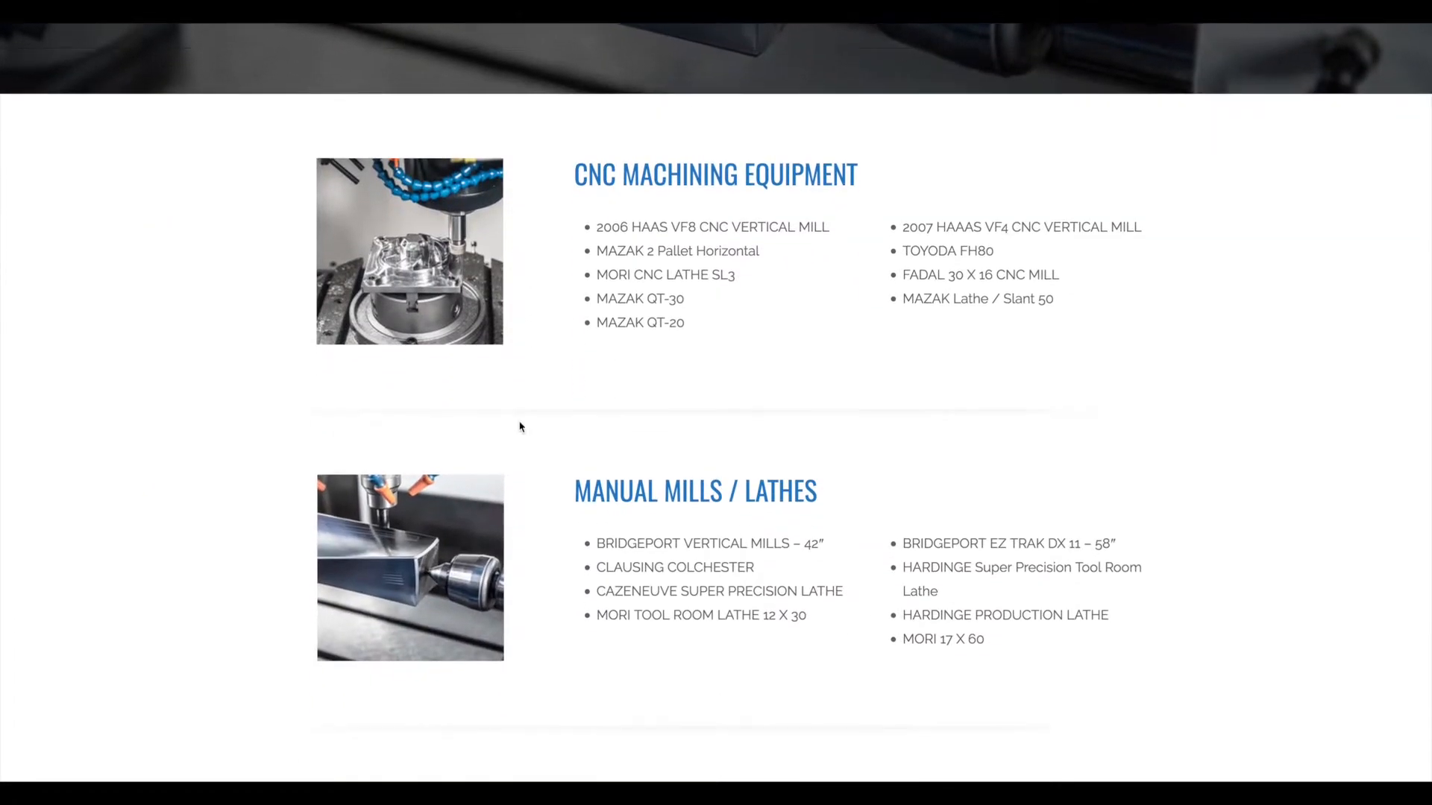
{"action": "scroll", "coordinate": [521, 427], "scroll_direction": "down", "scroll_amount": 3}
{"action": "scroll", "coordinate": [521, 427], "scroll_direction": "up", "scroll_amount": 4}
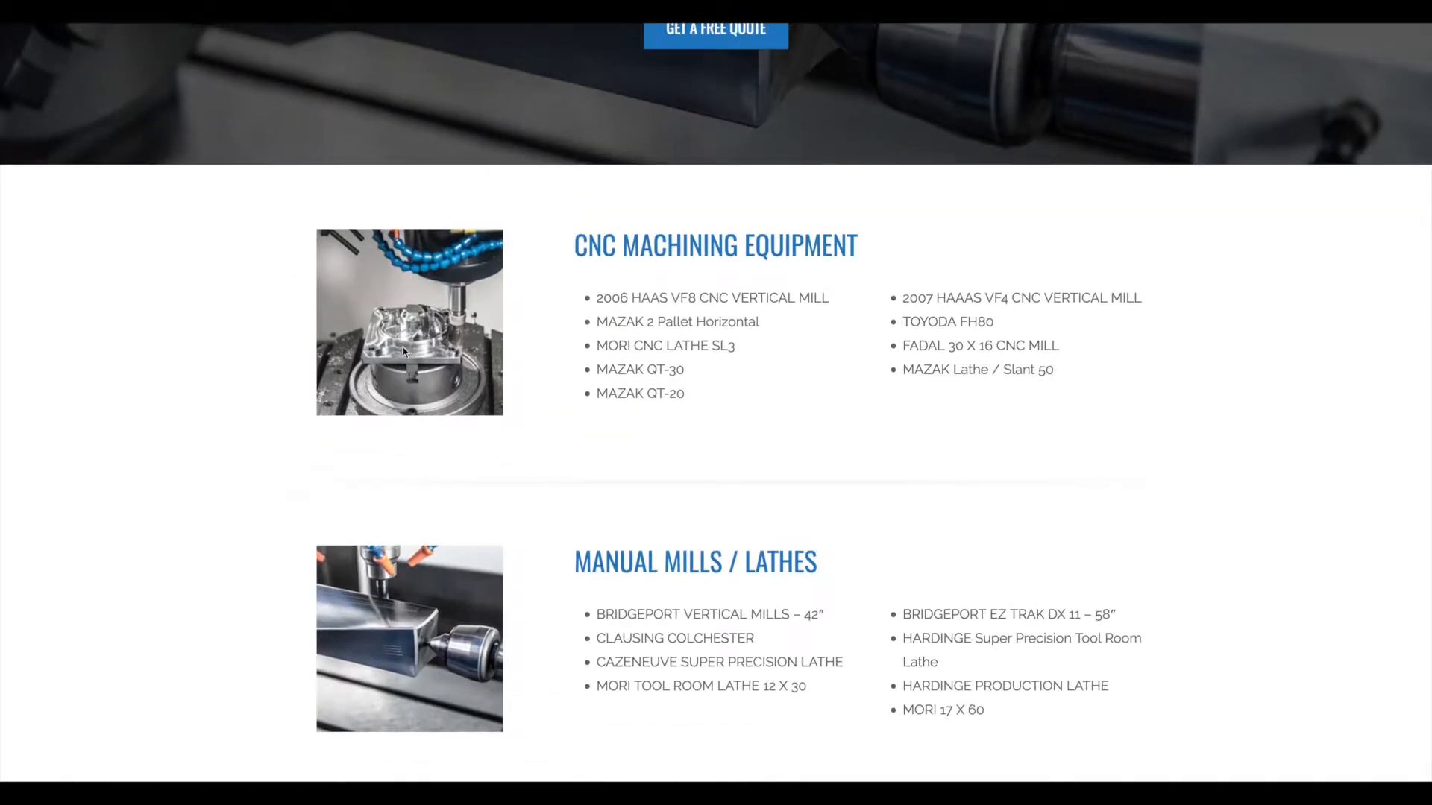
{"action": "left_click_drag", "start_coordinate": [572, 253], "coordinate": [835, 246]}
{"action": "left_click", "coordinate": [843, 313]}
{"action": "scroll", "coordinate": [771, 411], "scroll_direction": "down", "scroll_amount": 10}
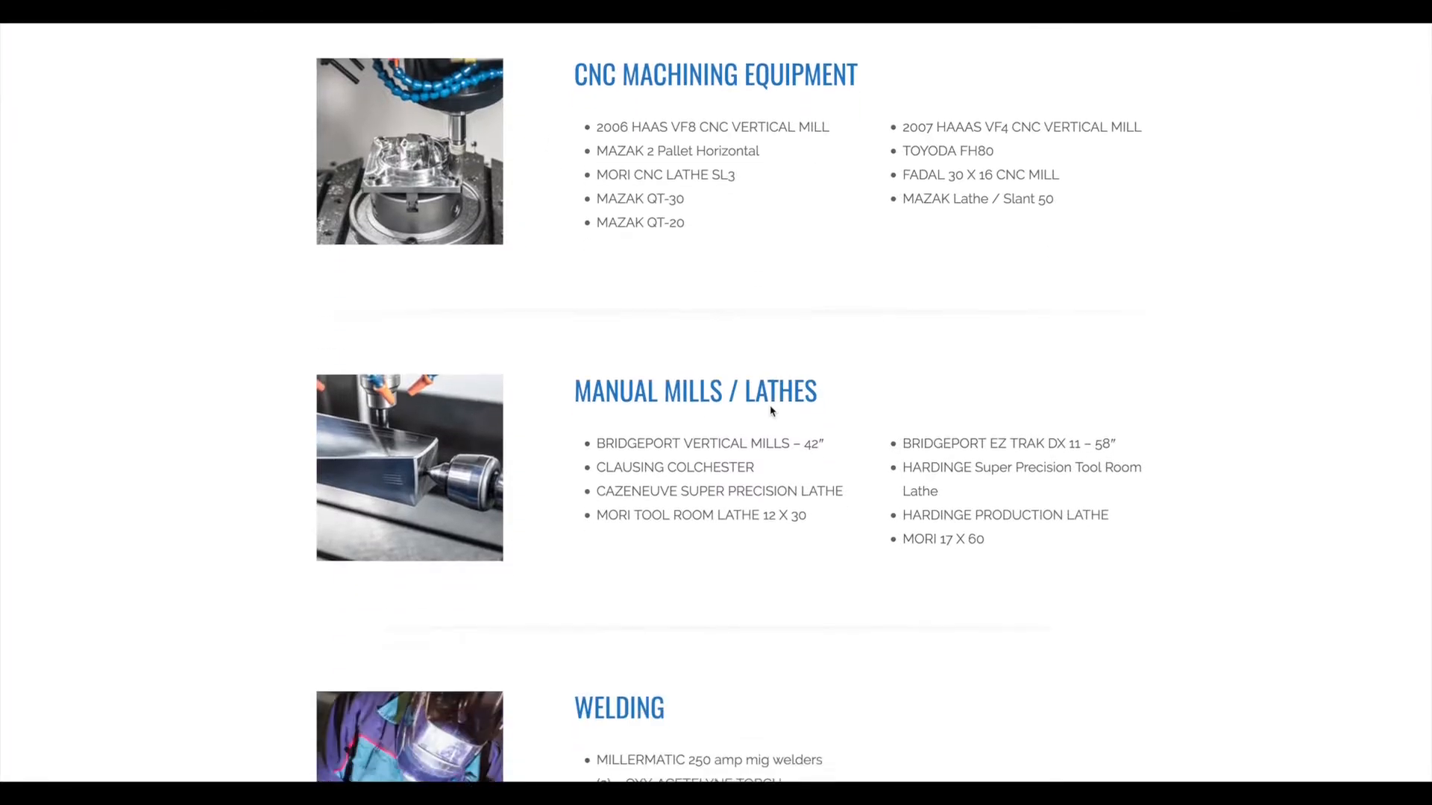
{"action": "scroll", "coordinate": [772, 411], "scroll_direction": "down", "scroll_amount": 3}
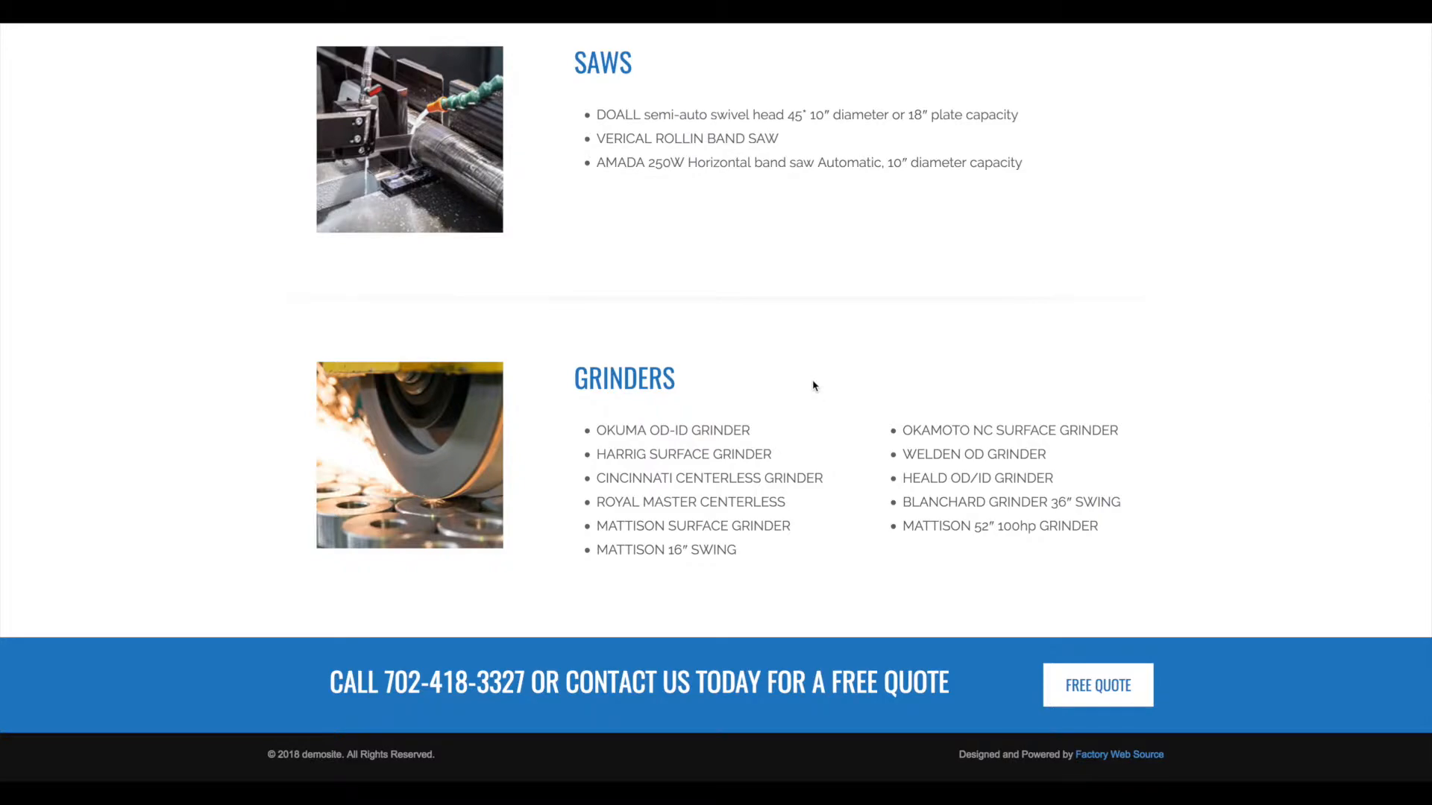
{"action": "scroll", "coordinate": [815, 385], "scroll_direction": "up", "scroll_amount": 12}
{"action": "scroll", "coordinate": [814, 386], "scroll_direction": "up", "scroll_amount": 4}
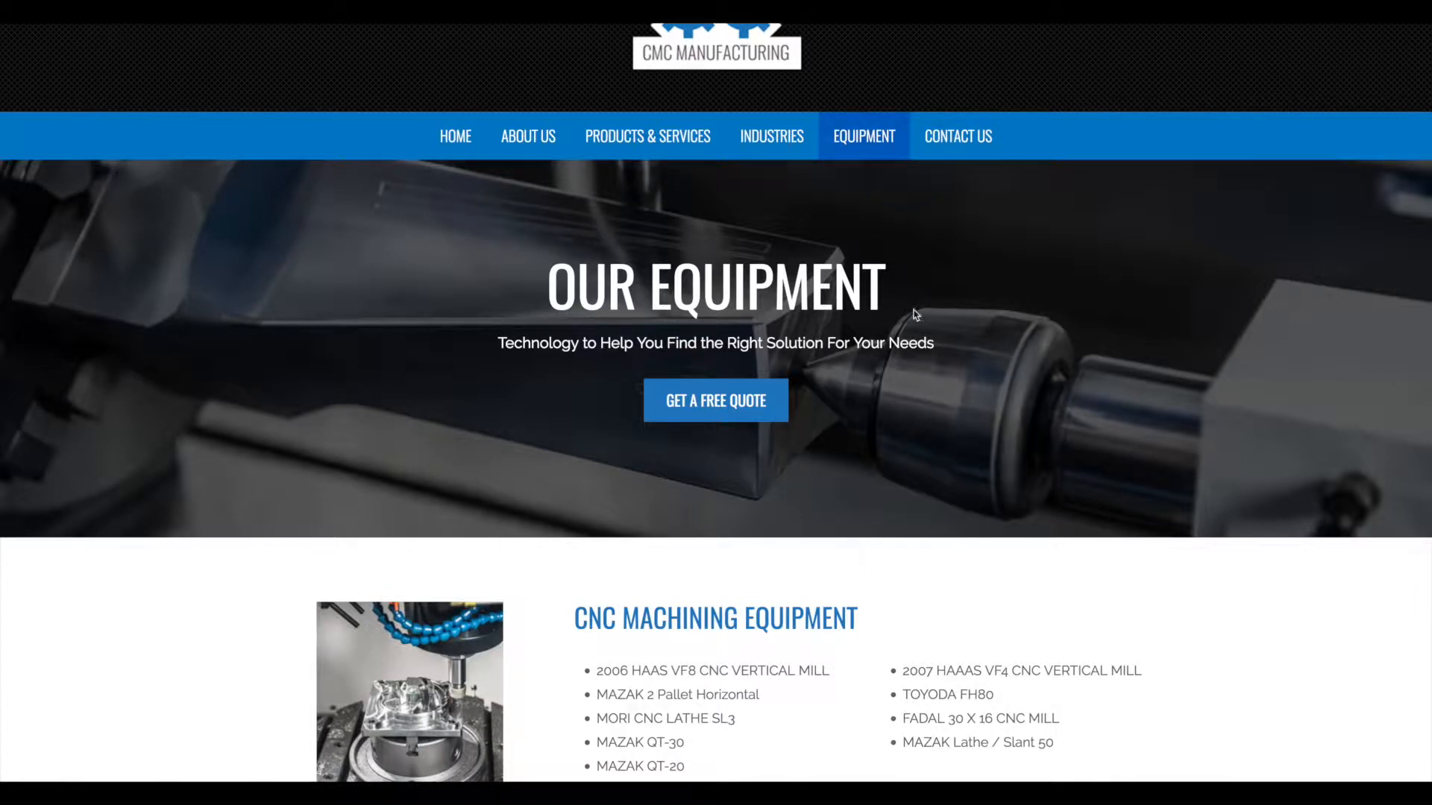
{"action": "scroll", "coordinate": [571, 441], "scroll_direction": "down", "scroll_amount": 3}
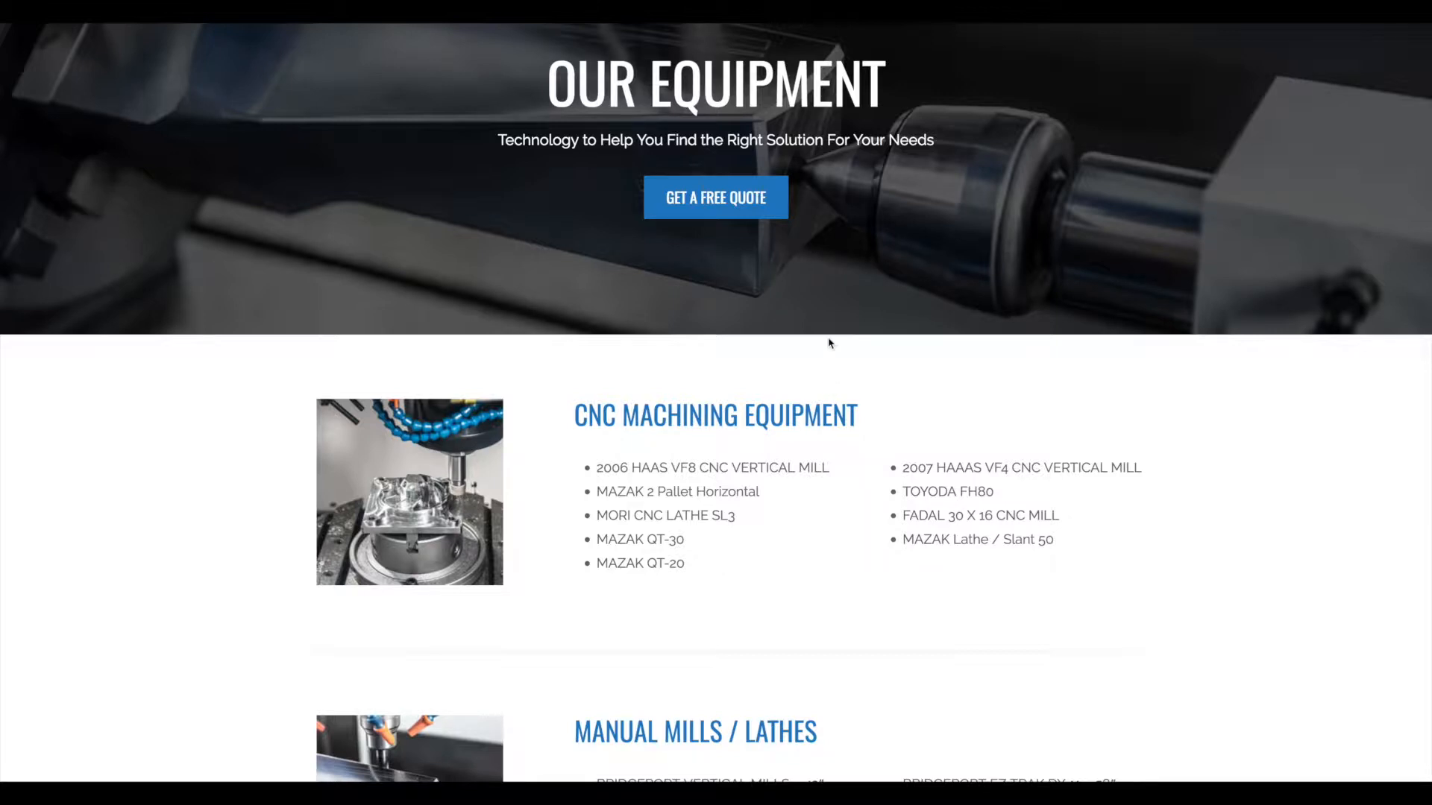
{"action": "scroll", "coordinate": [829, 343], "scroll_direction": "up", "scroll_amount": 3}
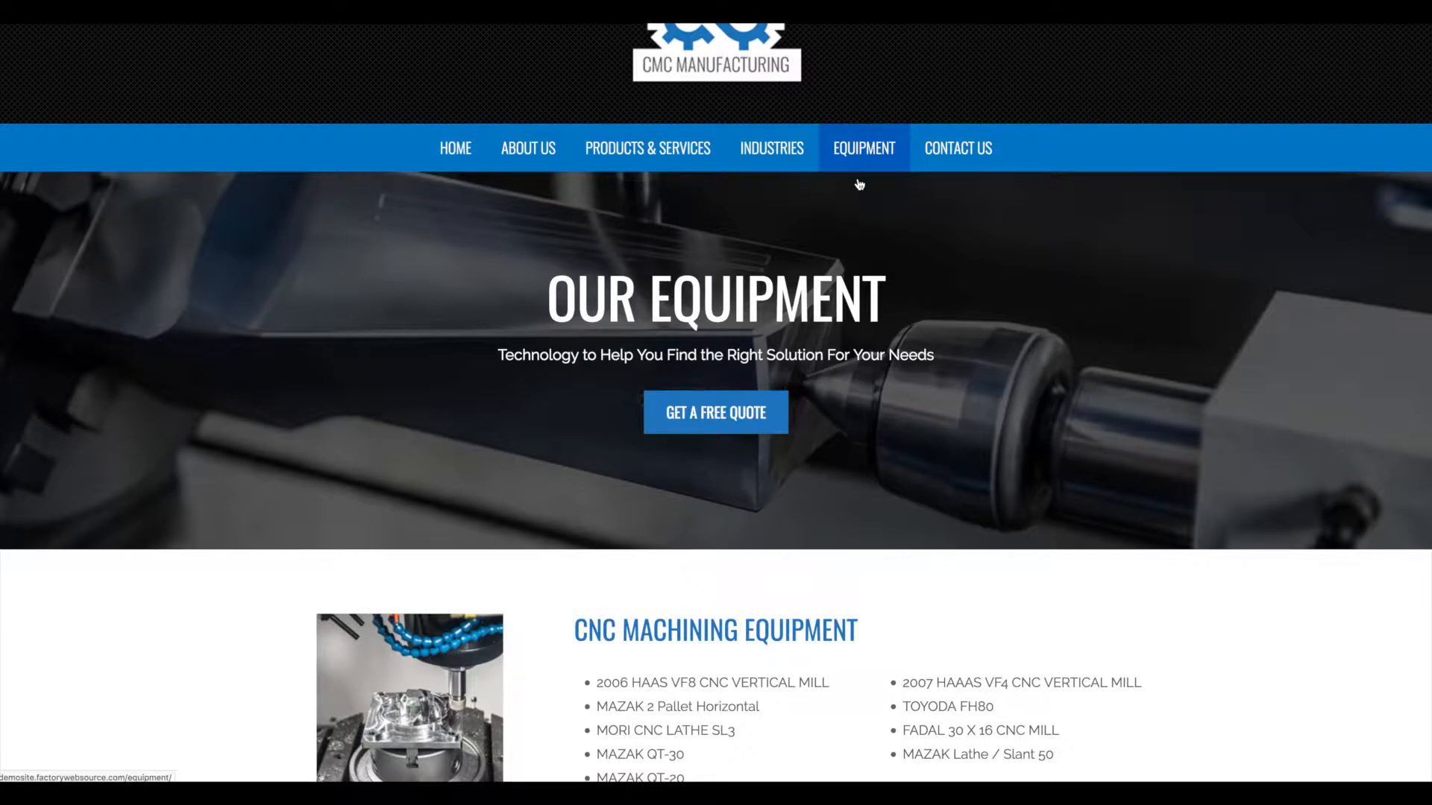
{"action": "scroll", "coordinate": [954, 376], "scroll_direction": "down", "scroll_amount": 4}
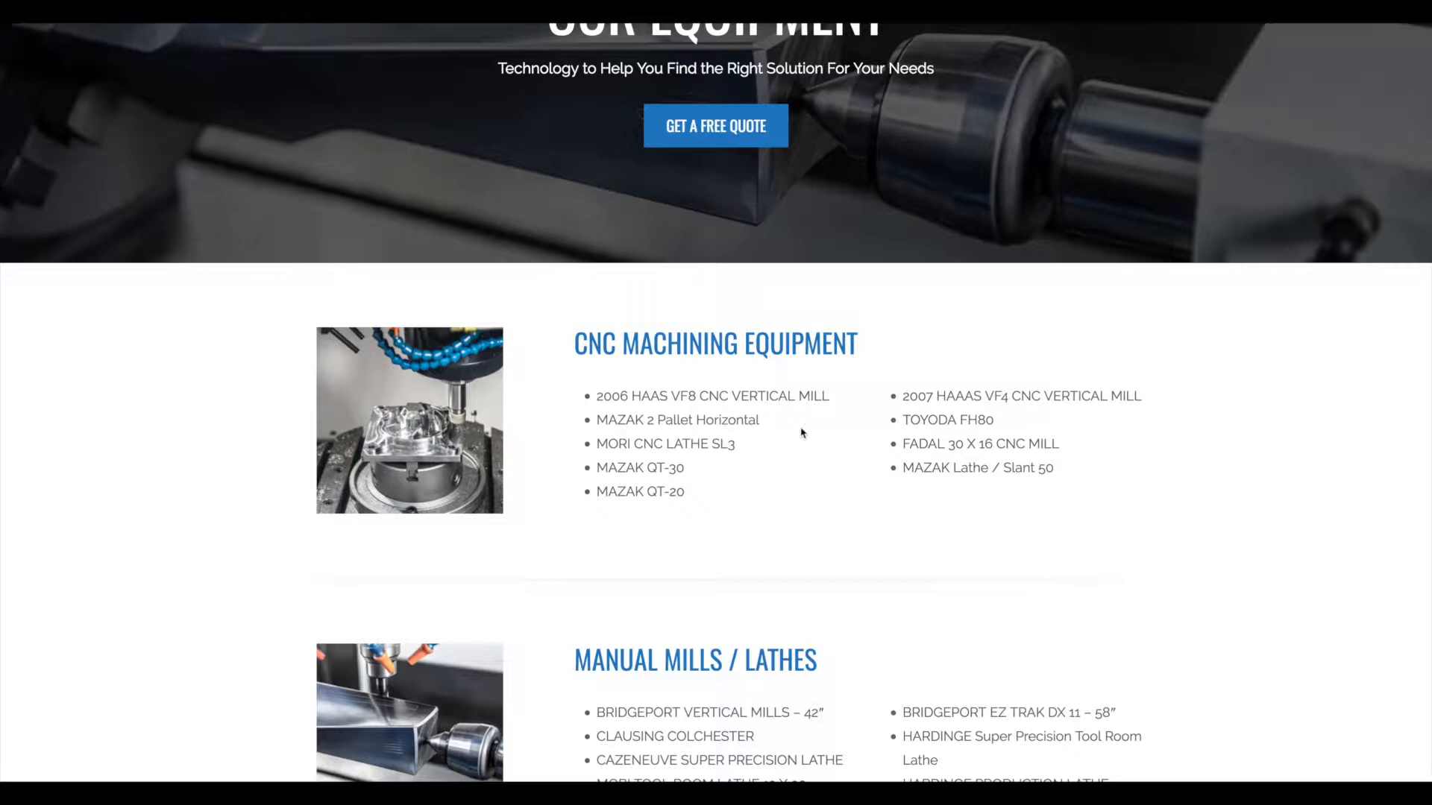
{"action": "scroll", "coordinate": [801, 433], "scroll_direction": "up", "scroll_amount": 3}
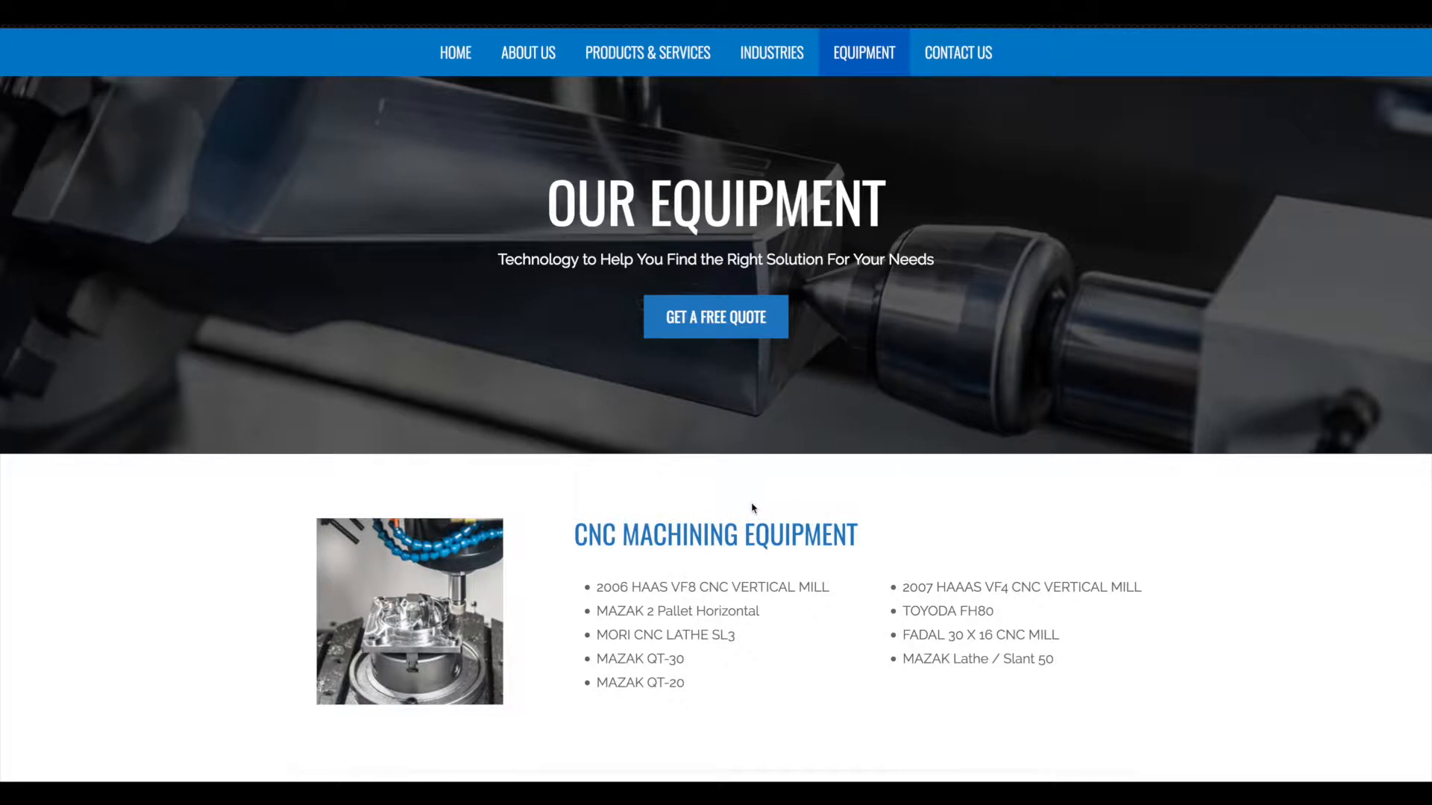
{"action": "scroll", "coordinate": [784, 526], "scroll_direction": "down", "scroll_amount": 2}
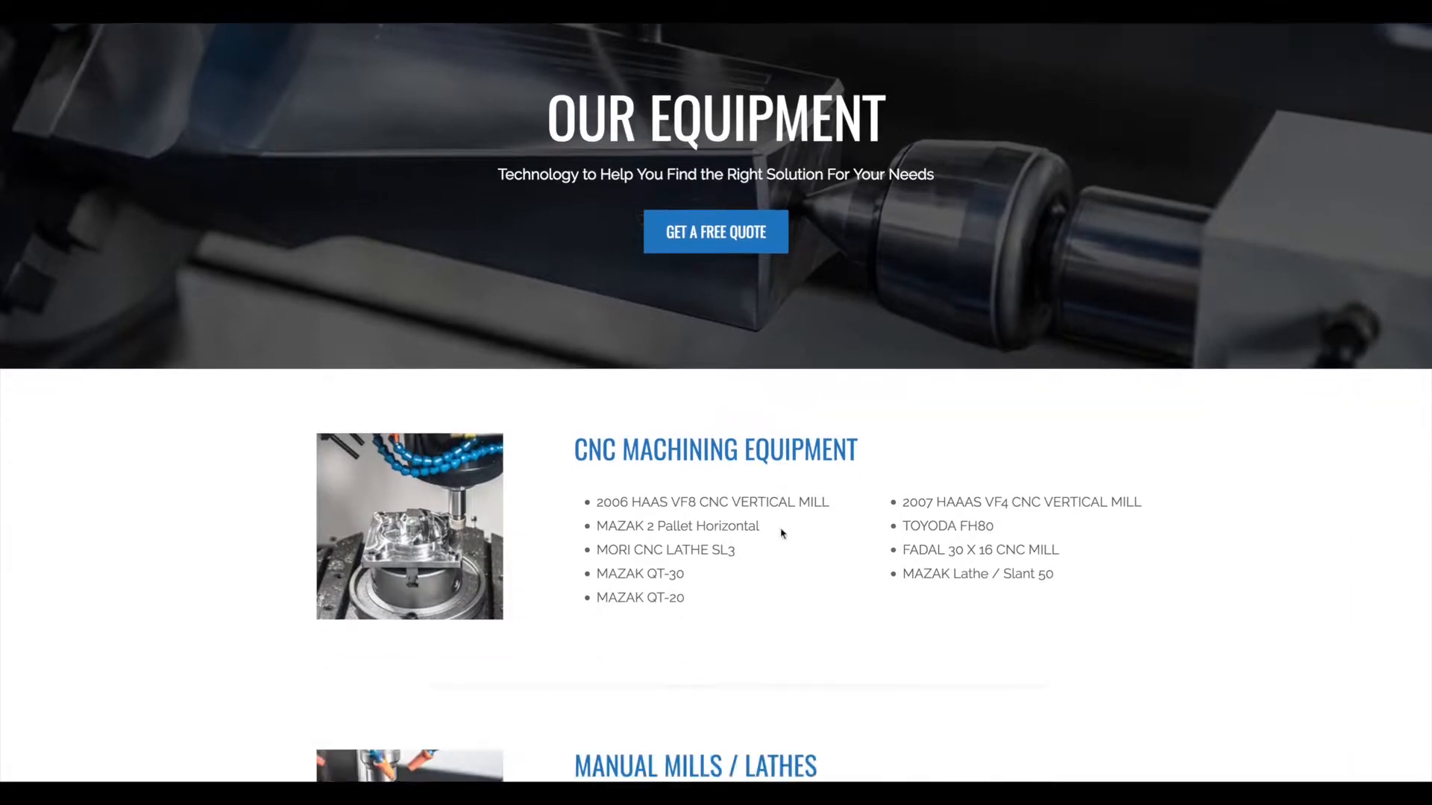
{"action": "scroll", "coordinate": [553, 458], "scroll_direction": "up", "scroll_amount": 5}
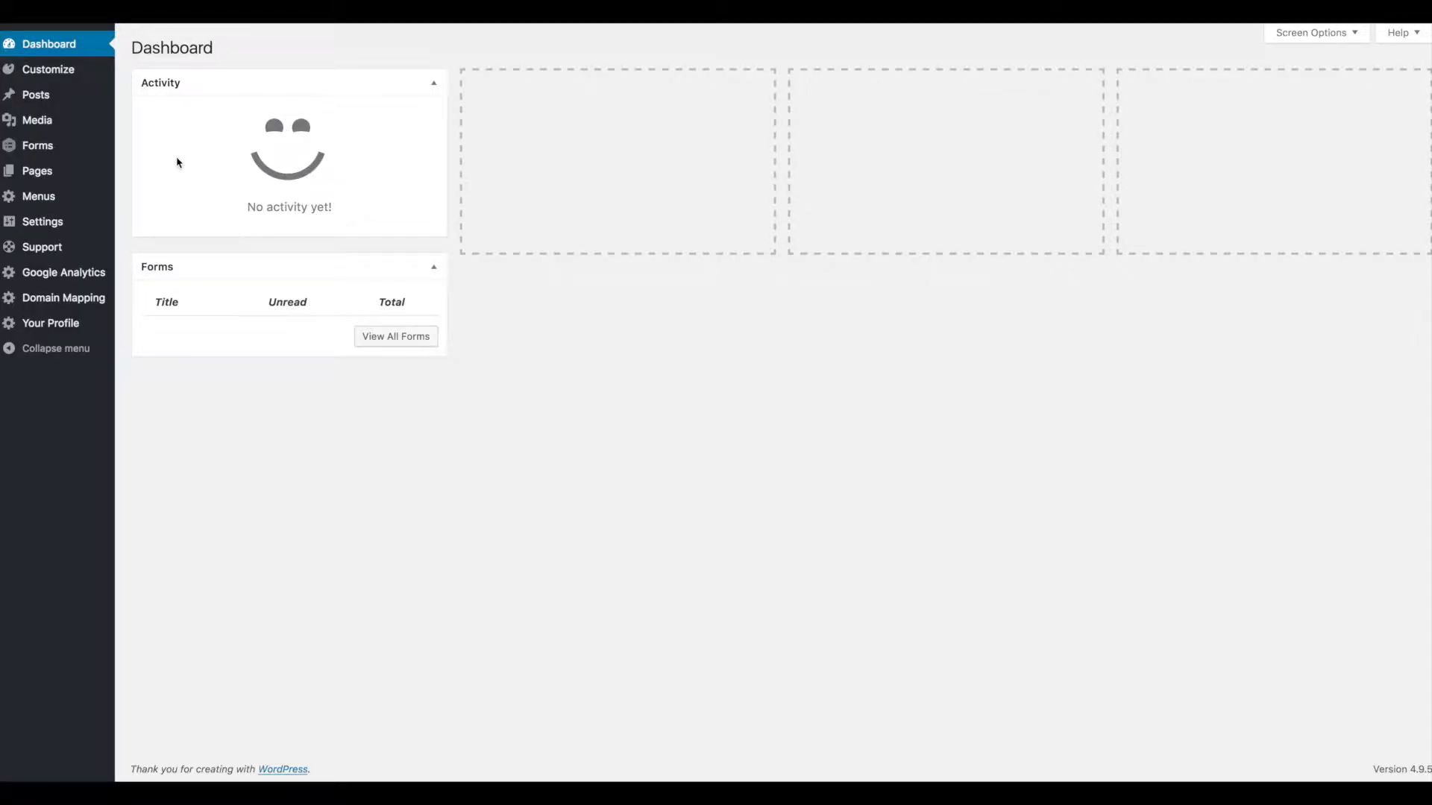
Open the Equipment page for editing in the WordPress admin and check its hero heading on the live site
{"action": "mouse_move", "coordinate": [36, 176]}
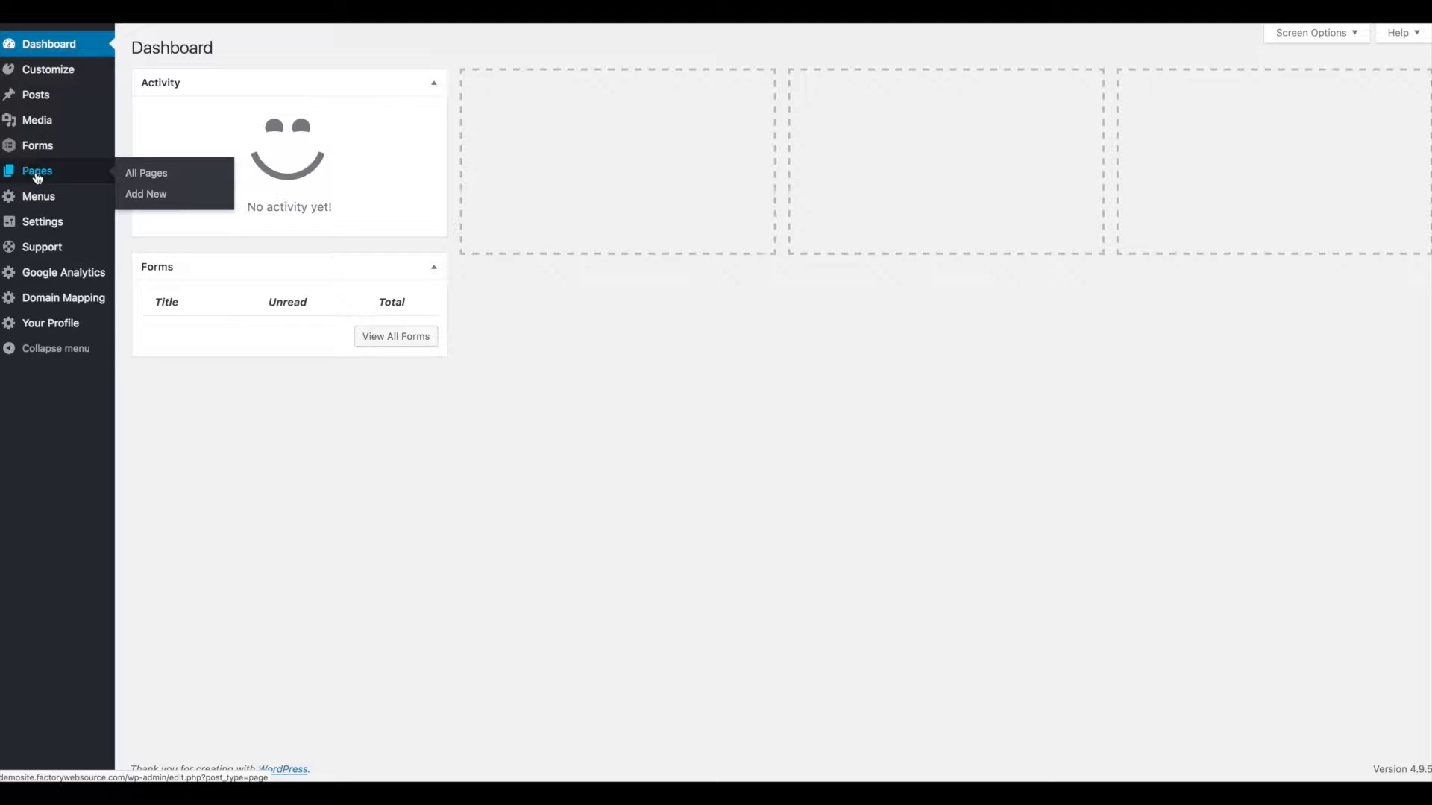
{"action": "left_click", "coordinate": [37, 178]}
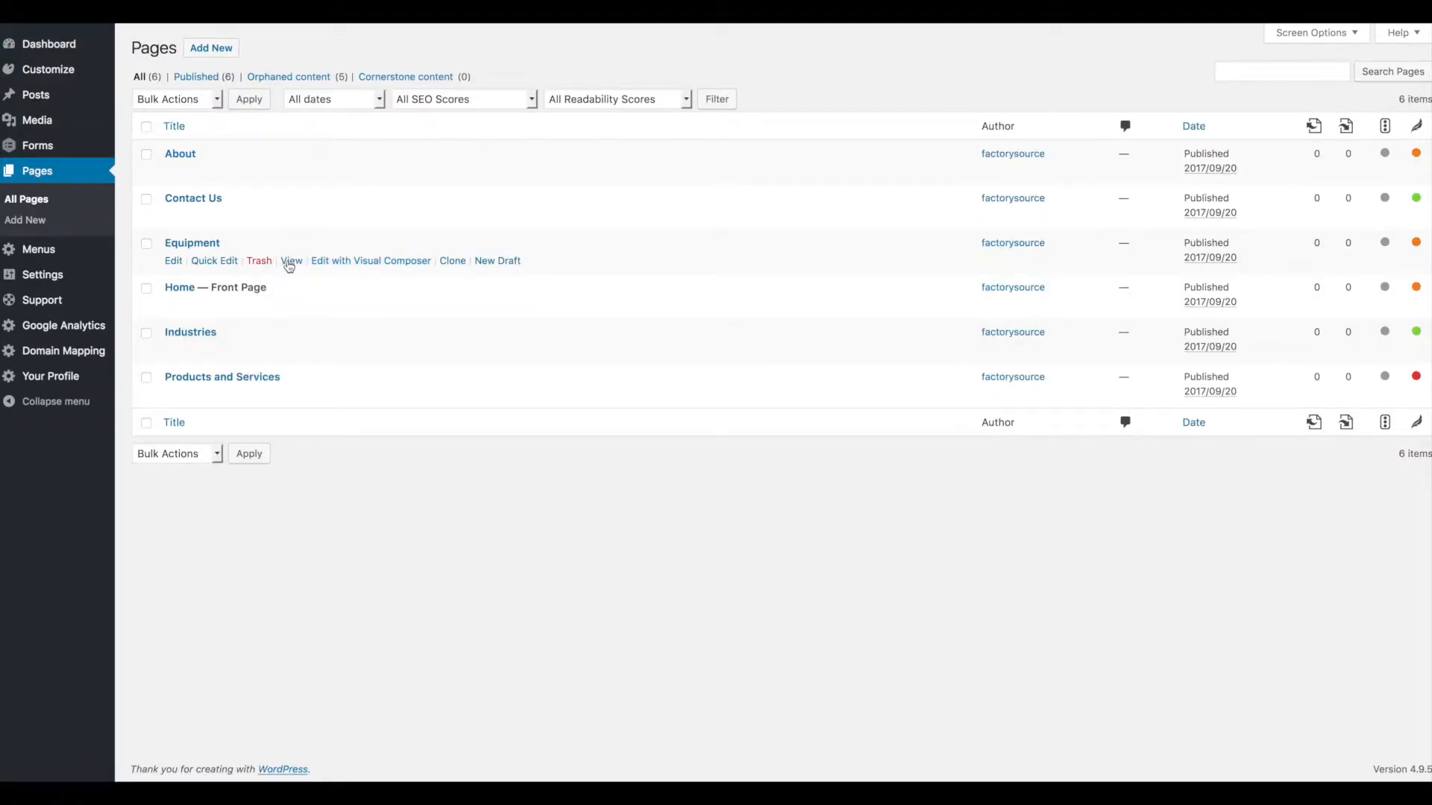
{"action": "left_click", "coordinate": [195, 244]}
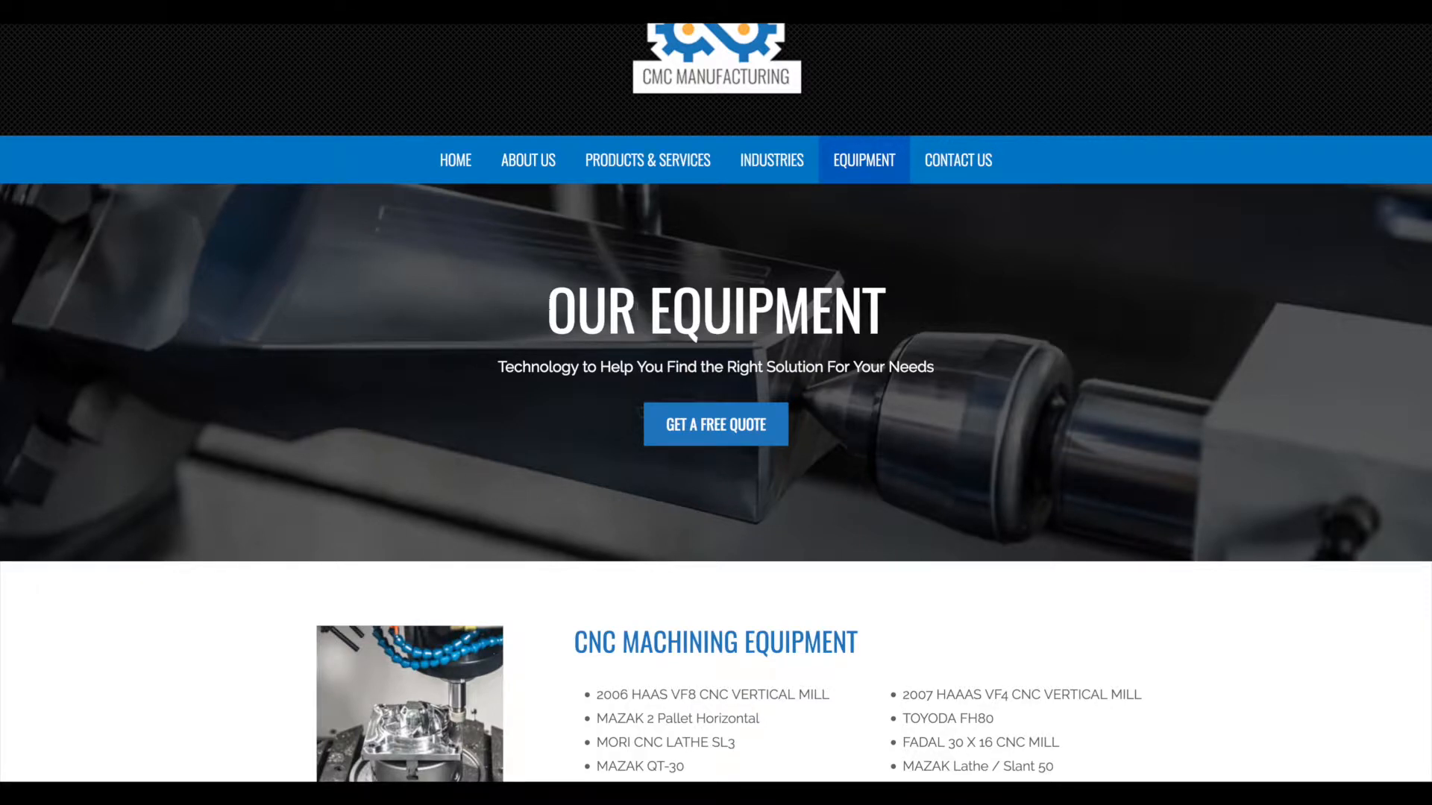
{"action": "left_click_drag", "start_coordinate": [884, 313], "coordinate": [541, 311]}
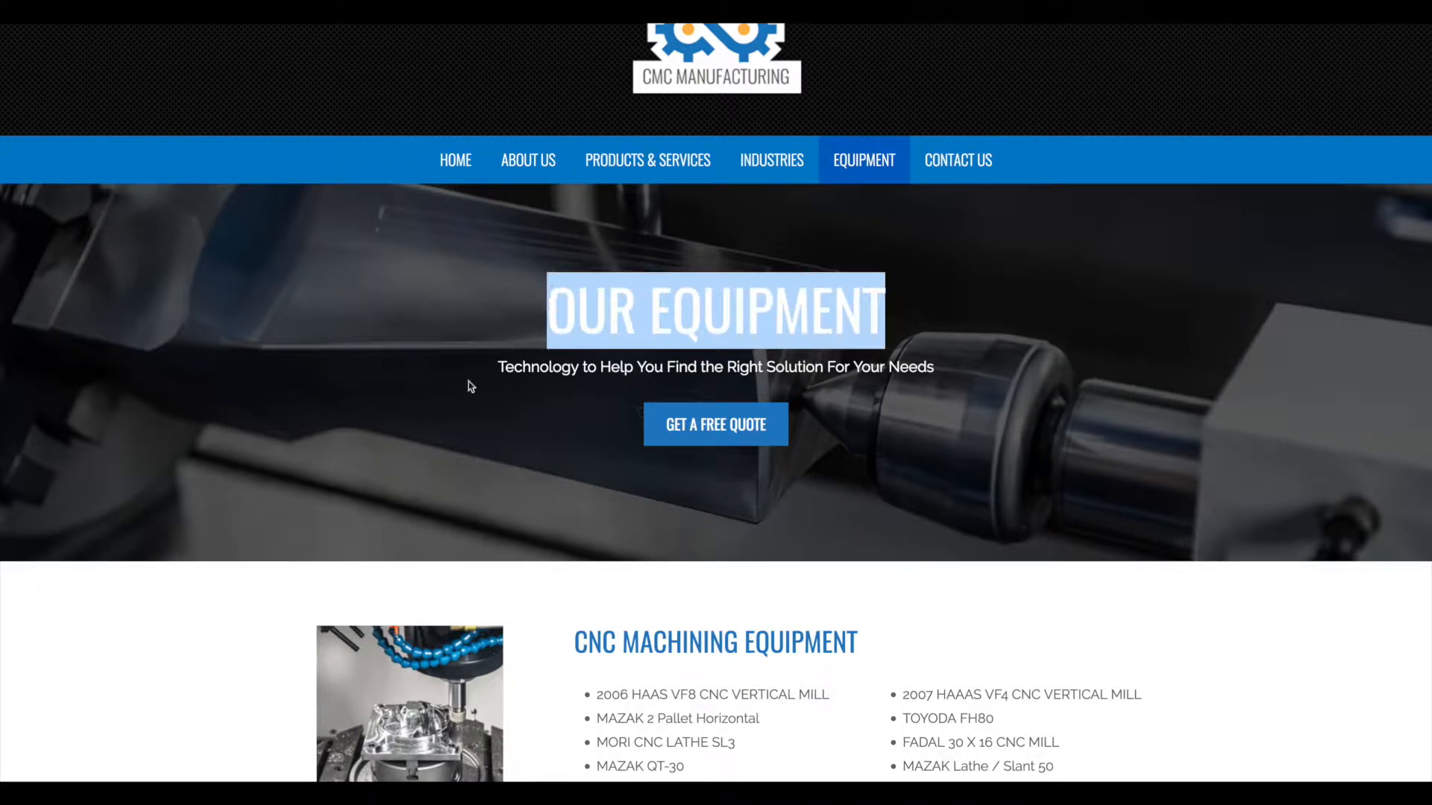
{"action": "left_click", "coordinate": [824, 453]}
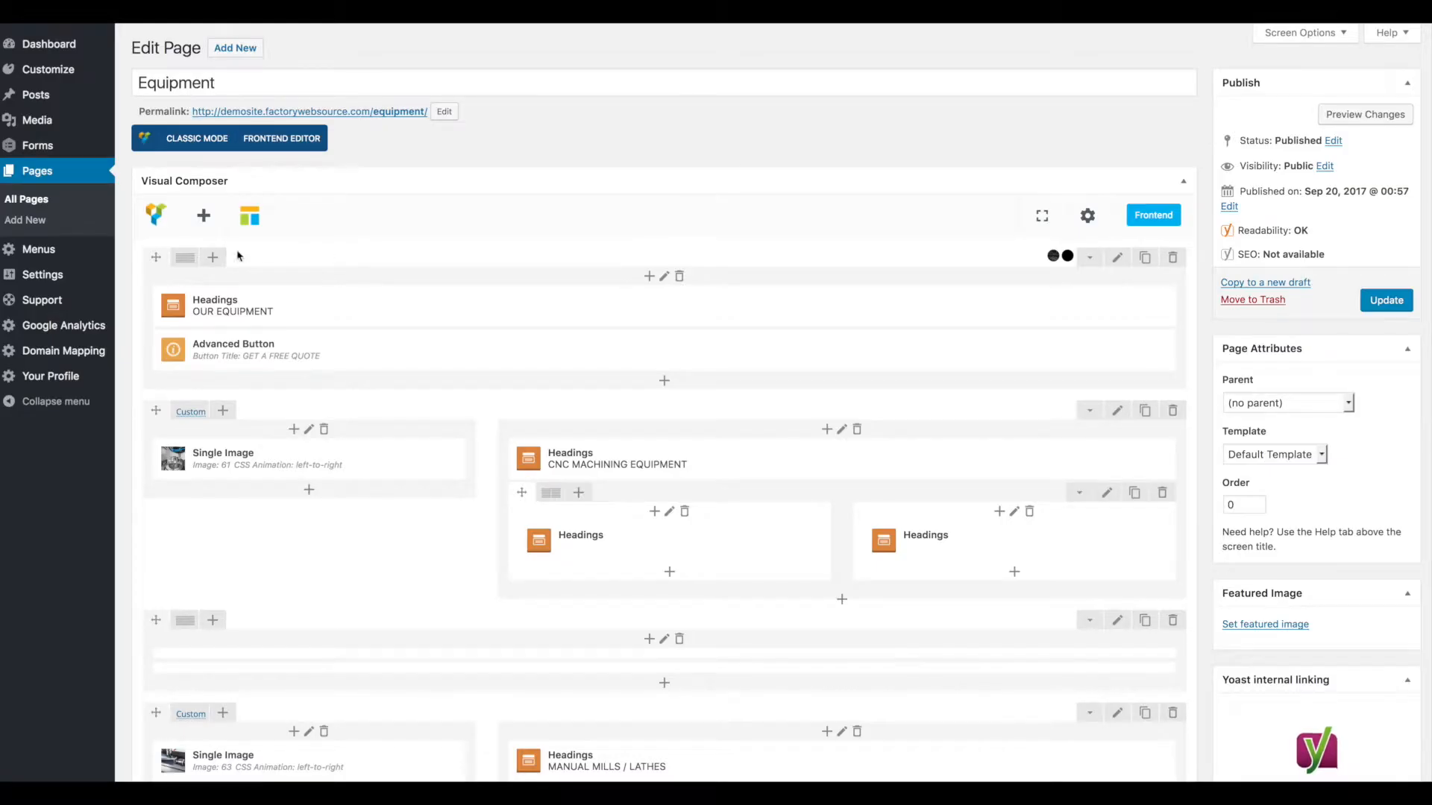
Open the settings of the hero row and review its general options, CSS box and background colour
{"action": "left_click", "coordinate": [1118, 260]}
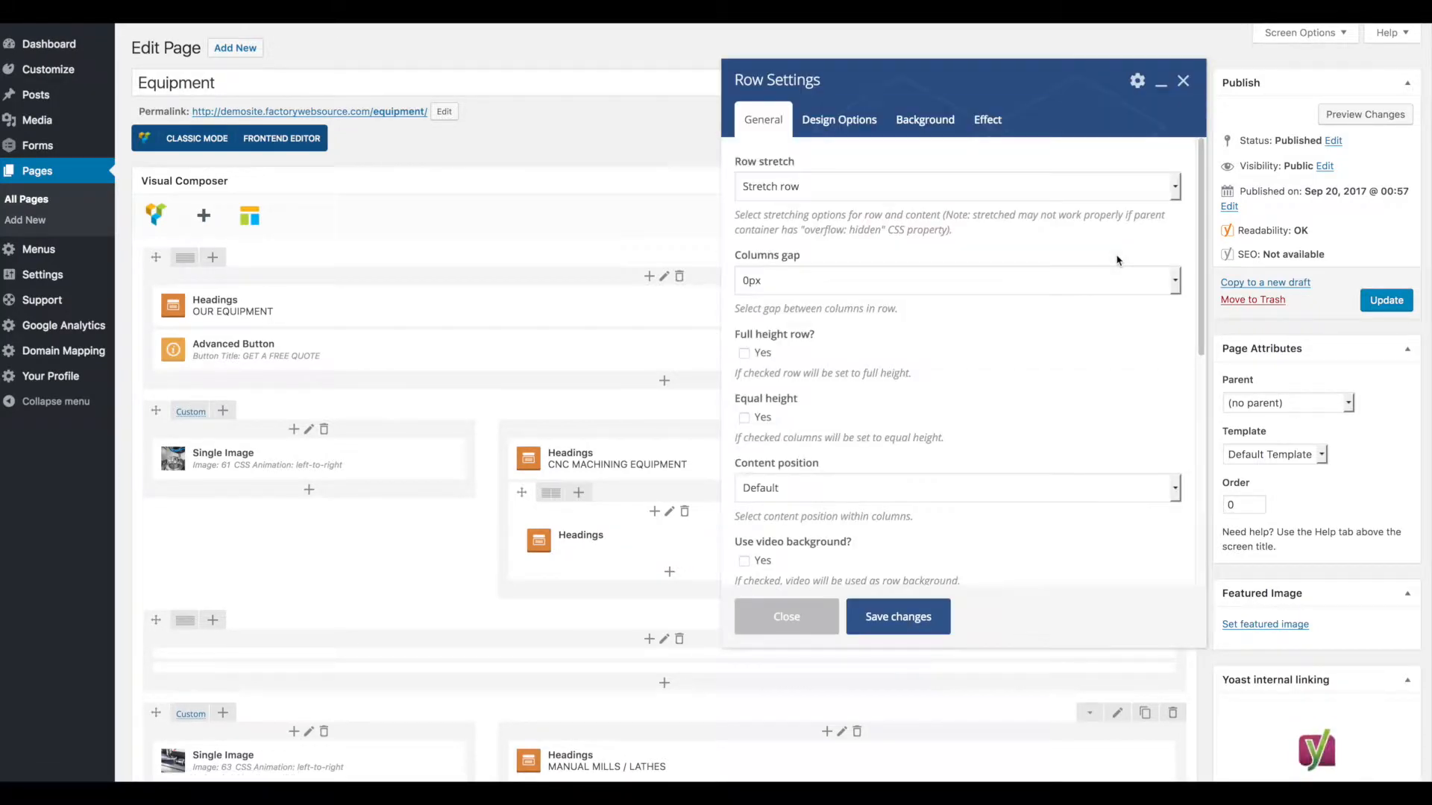
{"action": "scroll", "coordinate": [820, 276], "scroll_direction": "down", "scroll_amount": 2}
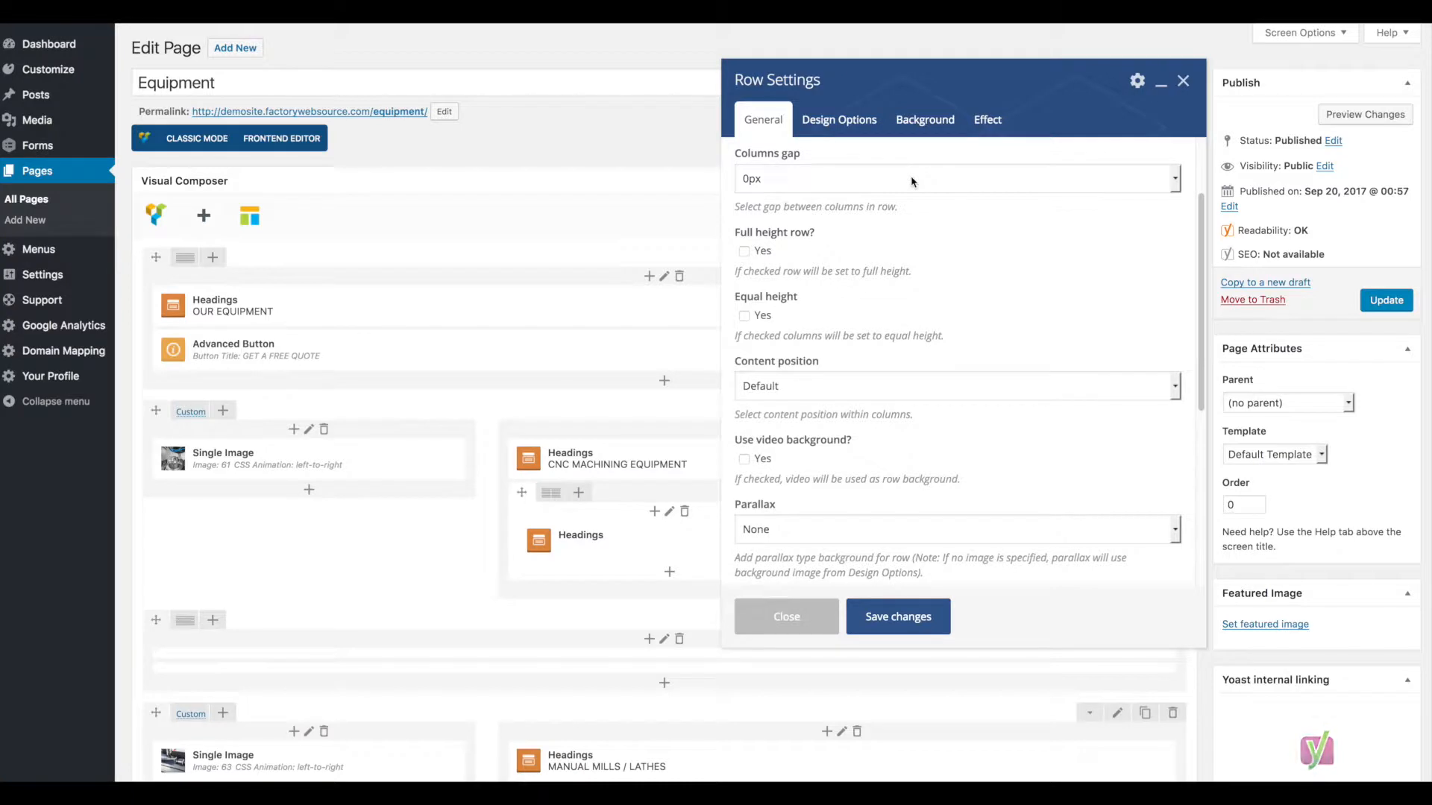
{"action": "left_click", "coordinate": [851, 118]}
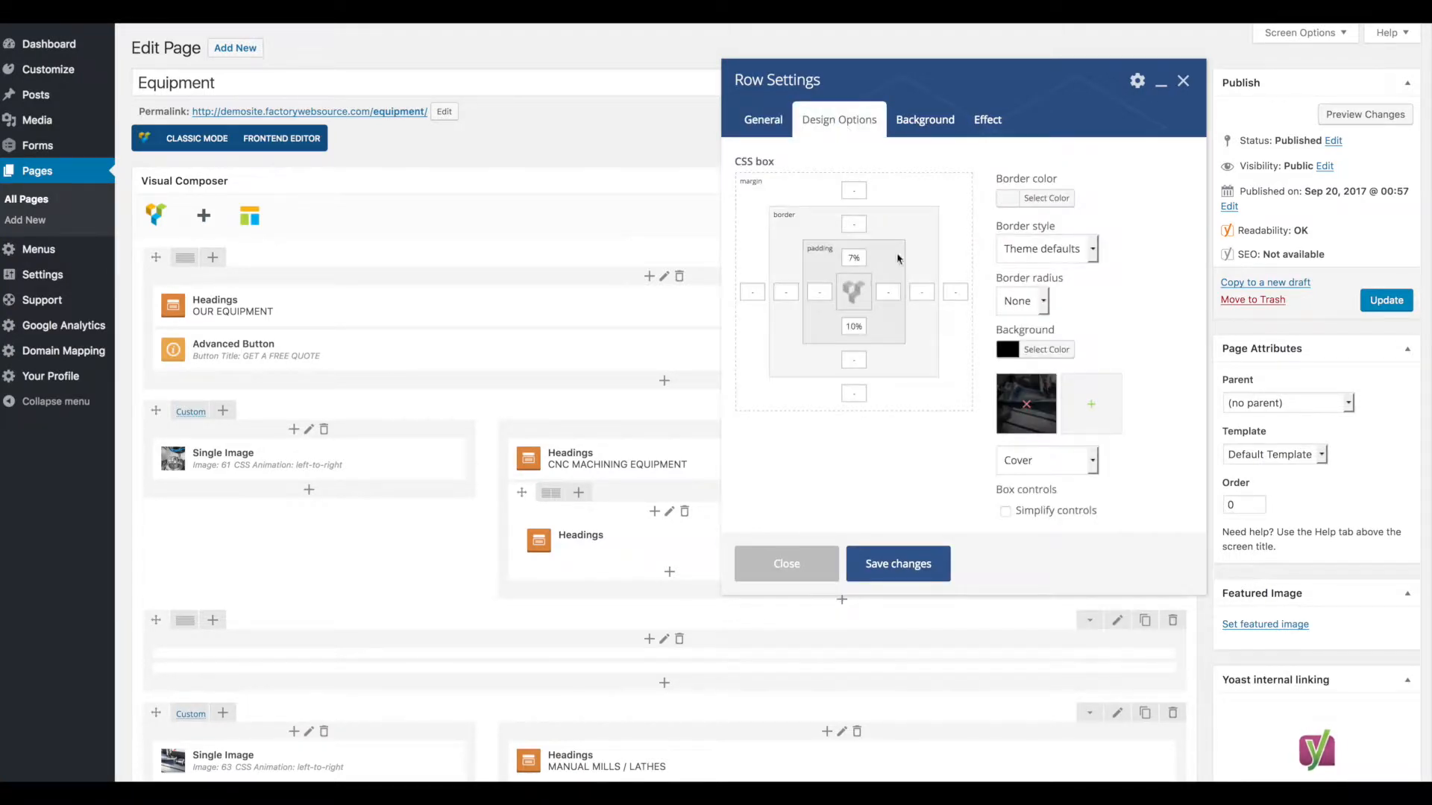
{"action": "left_click", "coordinate": [1047, 350]}
{"action": "left_click", "coordinate": [1090, 320]}
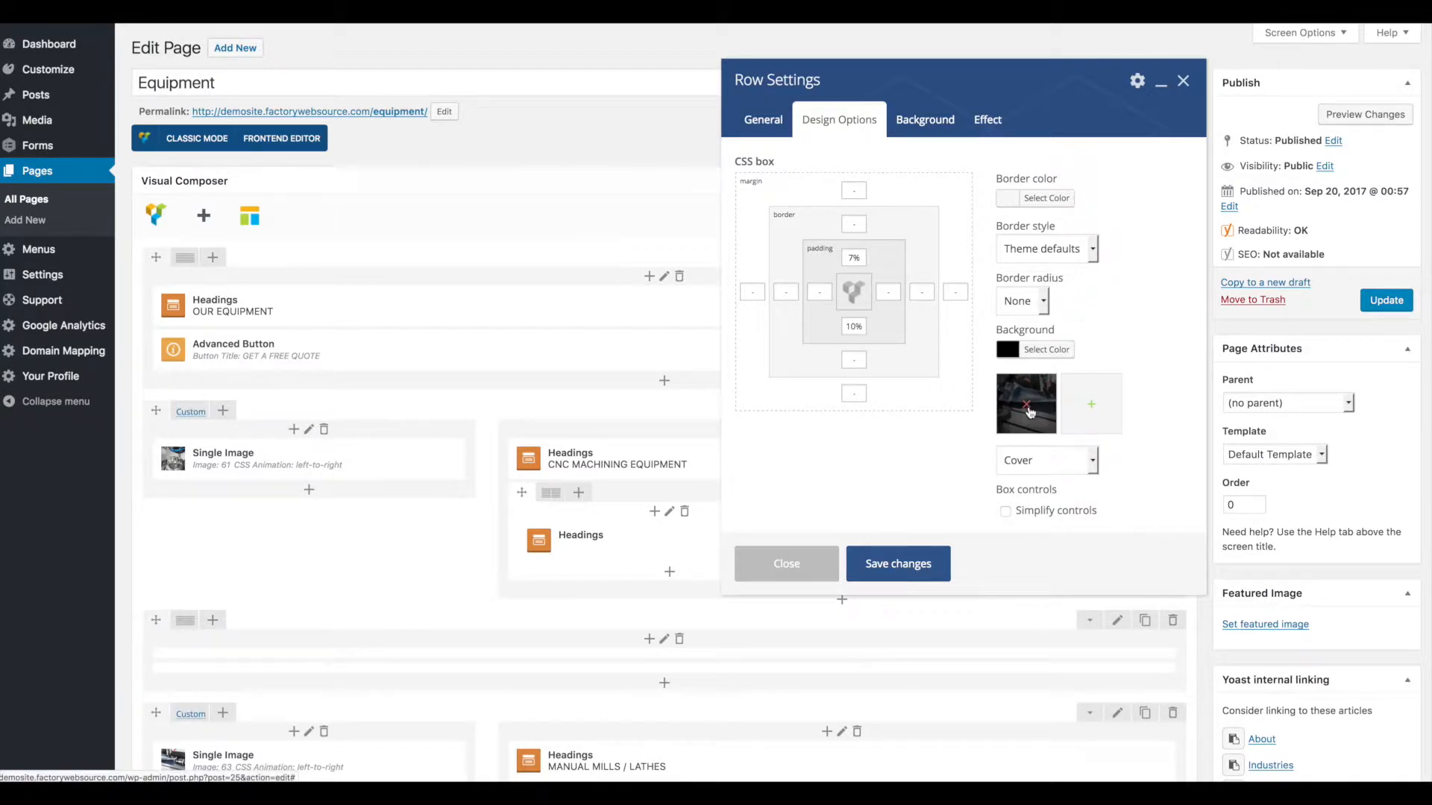
Replace the hero row's background image with Hero-BG6.jpg from the media library
{"action": "left_click", "coordinate": [1092, 409]}
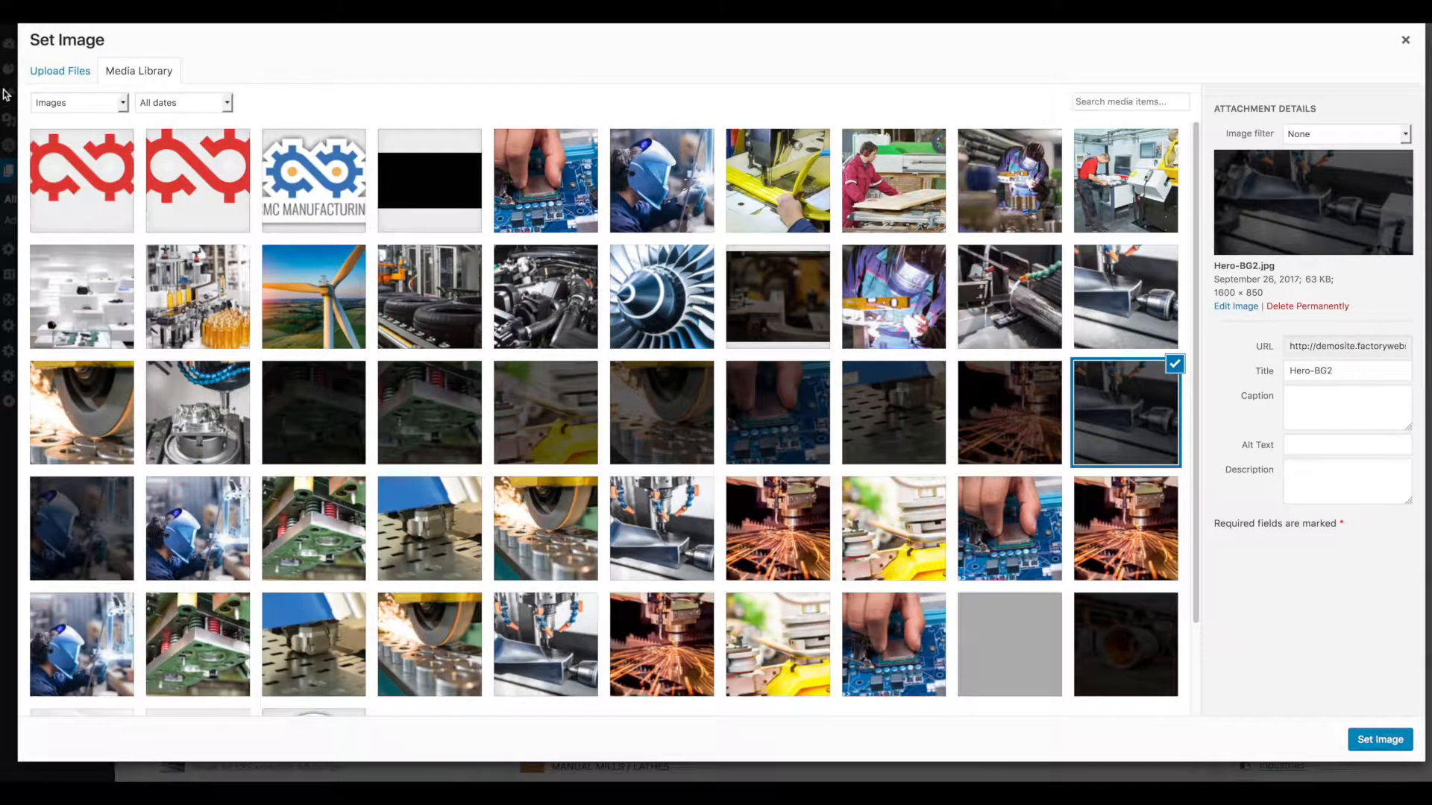
{"action": "left_click", "coordinate": [54, 72]}
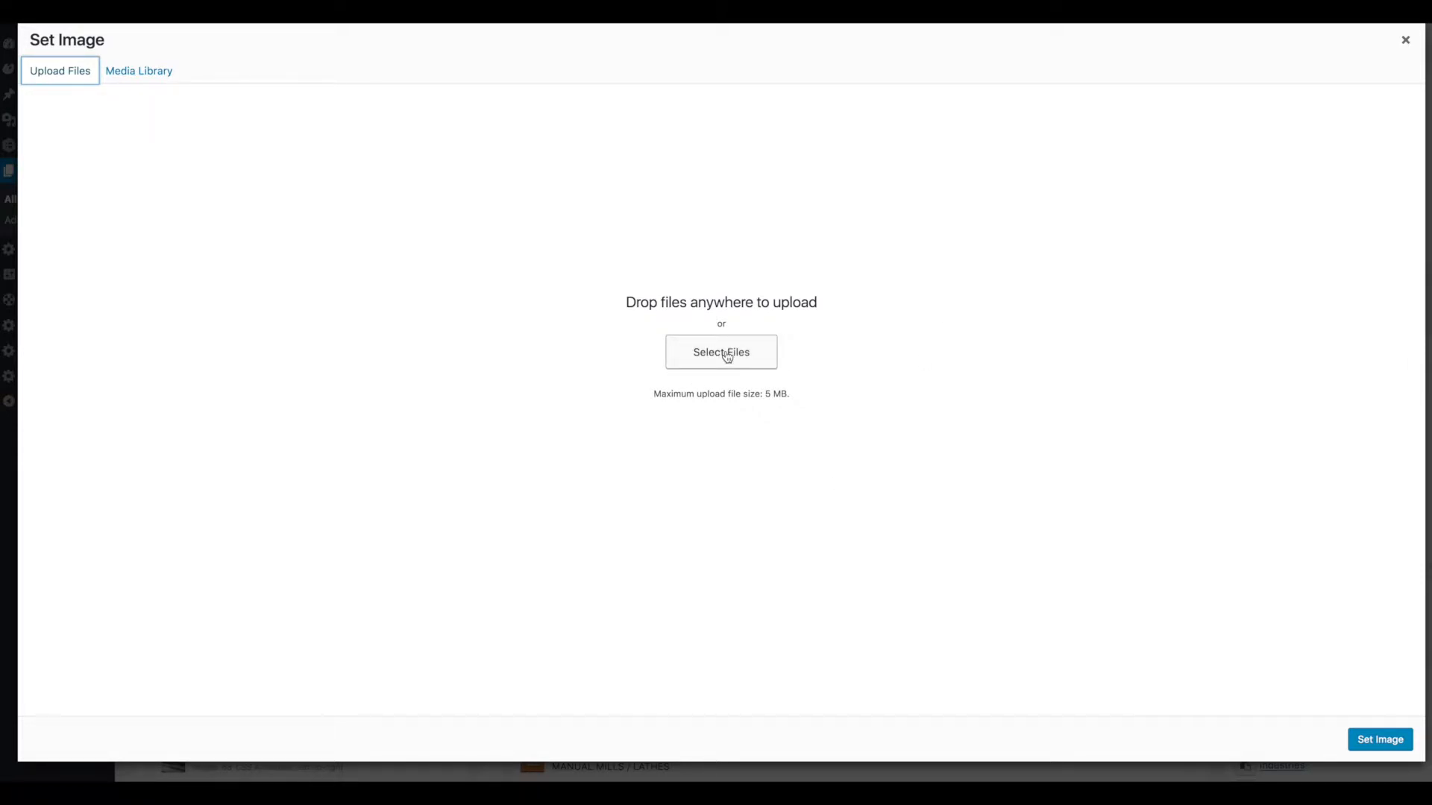
{"action": "left_click", "coordinate": [154, 72]}
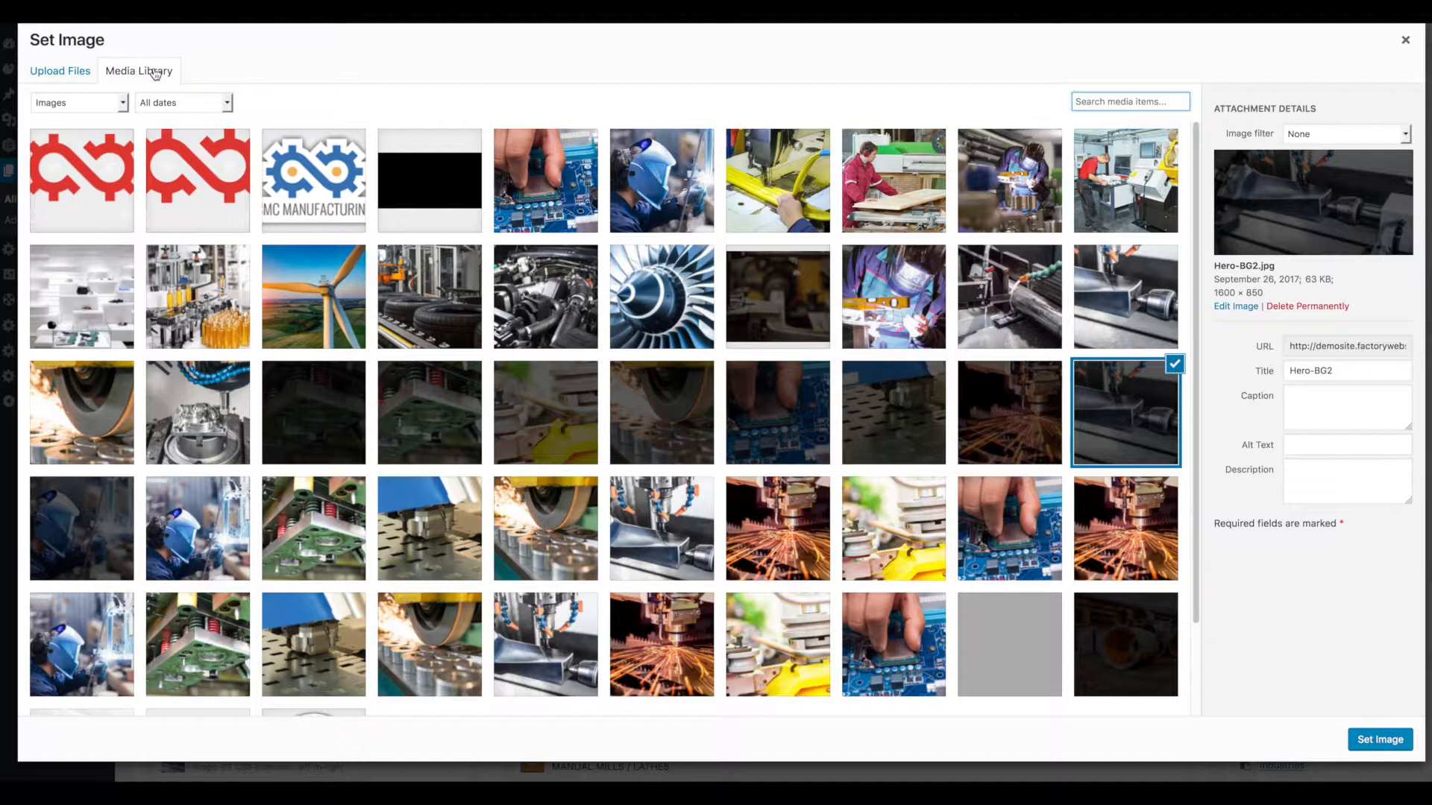
{"action": "left_click", "coordinate": [691, 424]}
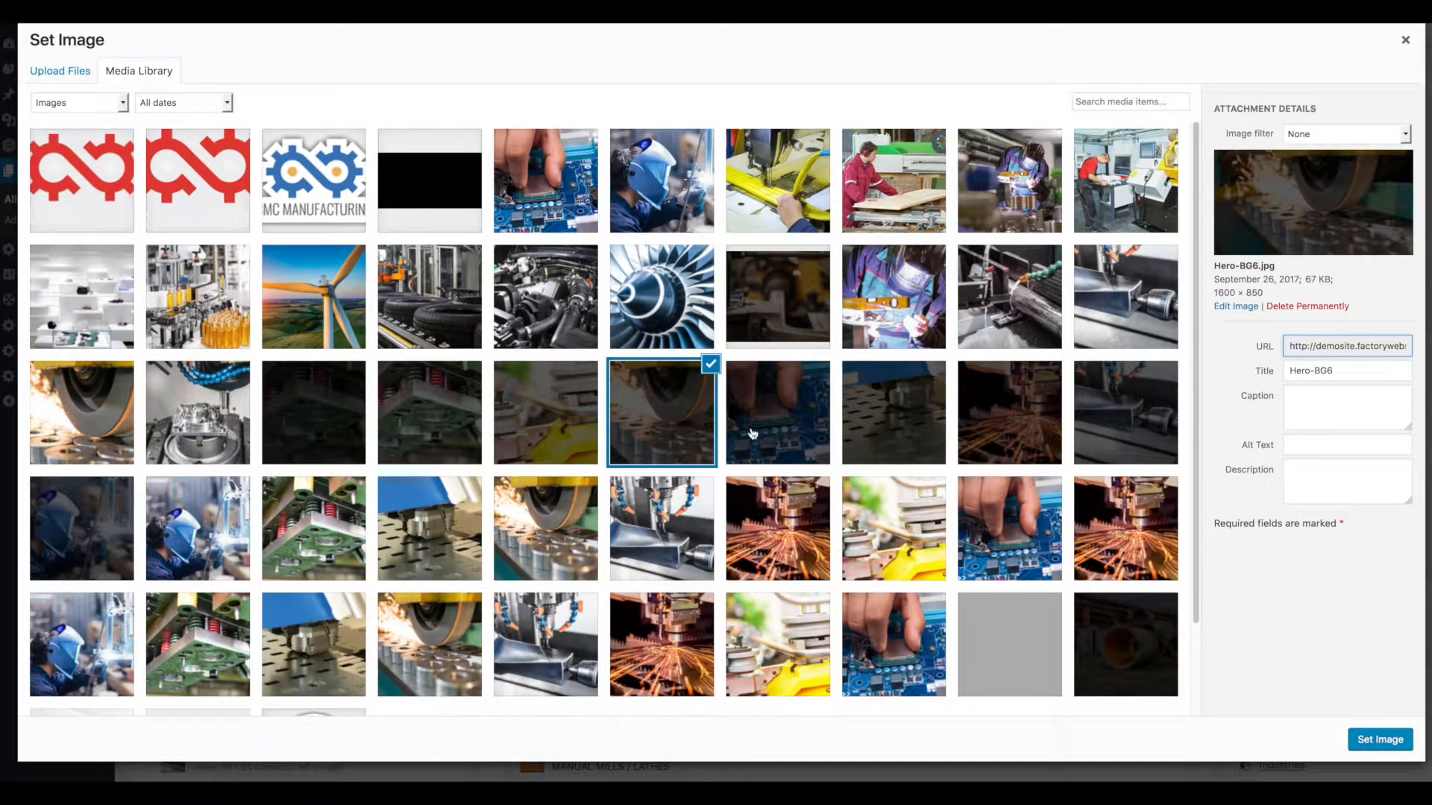
{"action": "left_click", "coordinate": [1368, 742]}
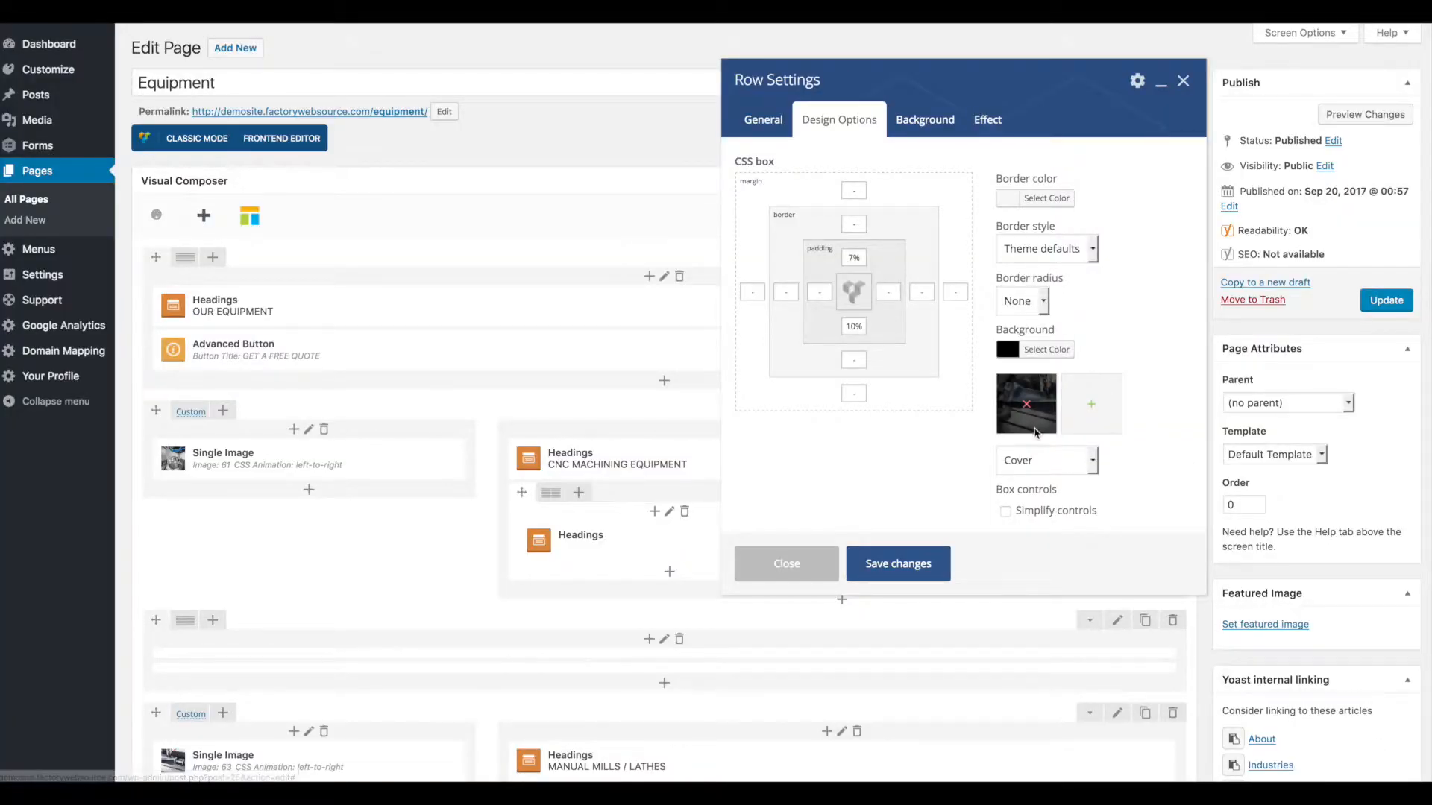
Save the row settings, update the Equipment page and reload the live page
{"action": "left_click", "coordinate": [908, 569]}
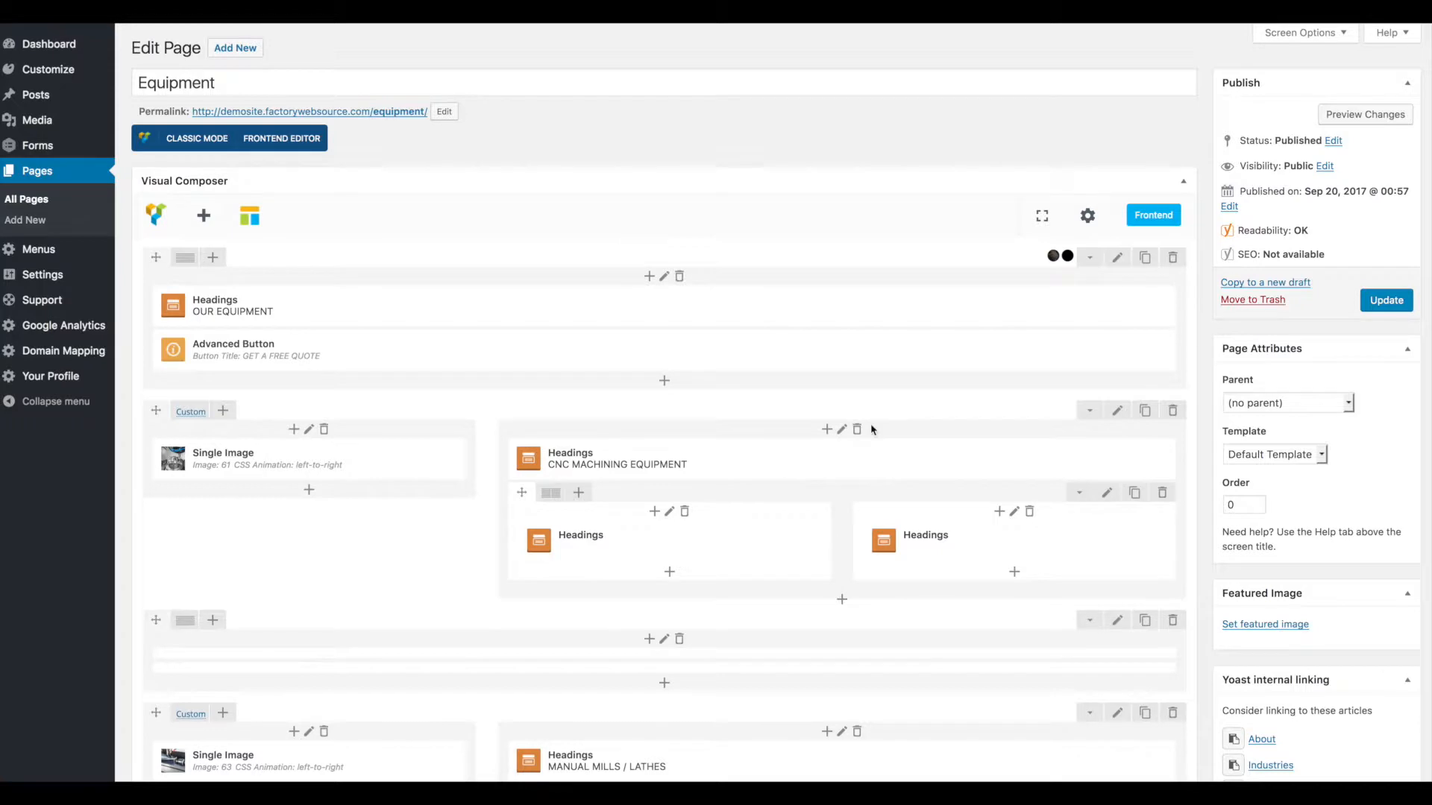
{"action": "left_click", "coordinate": [1369, 304]}
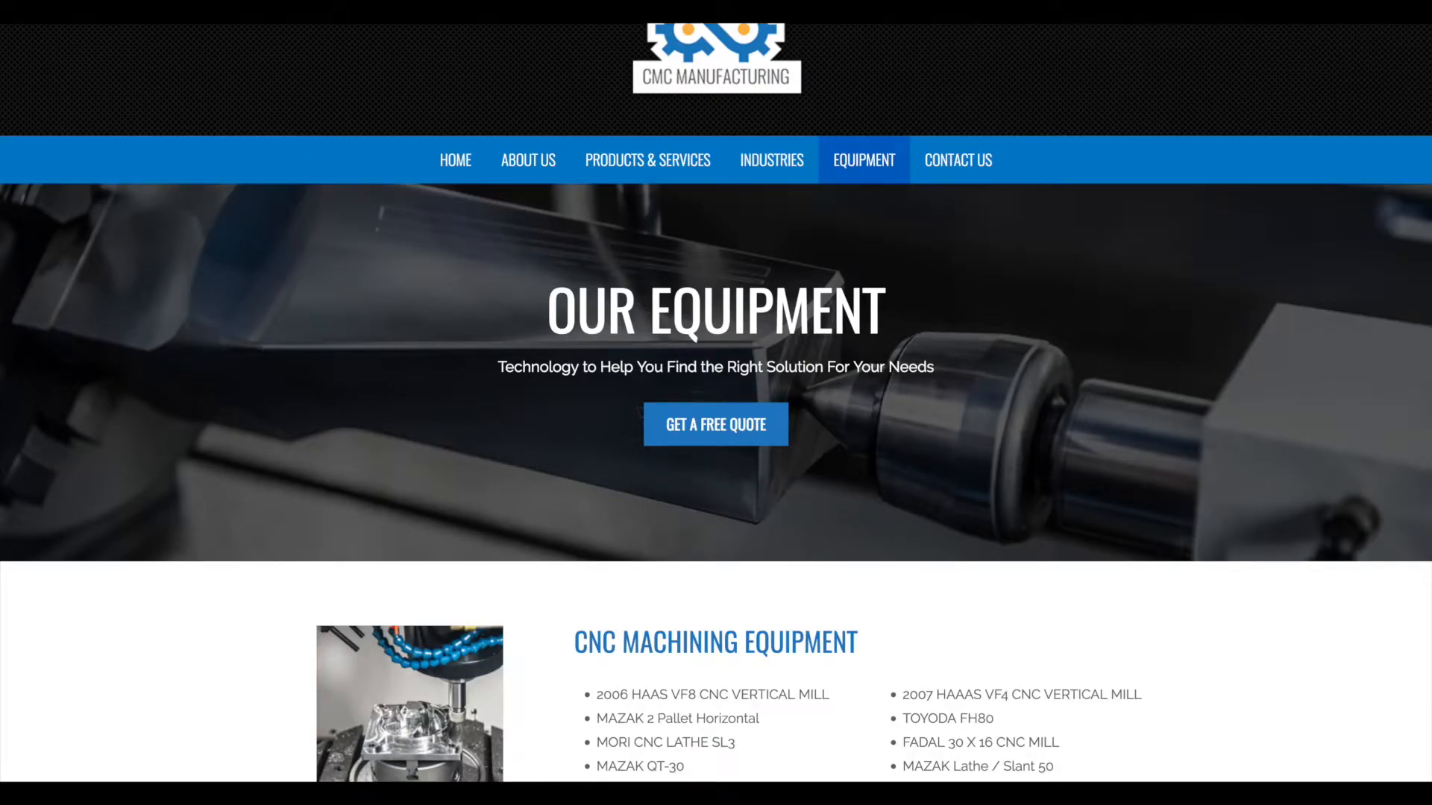
{"action": "key", "text": "super+r"}
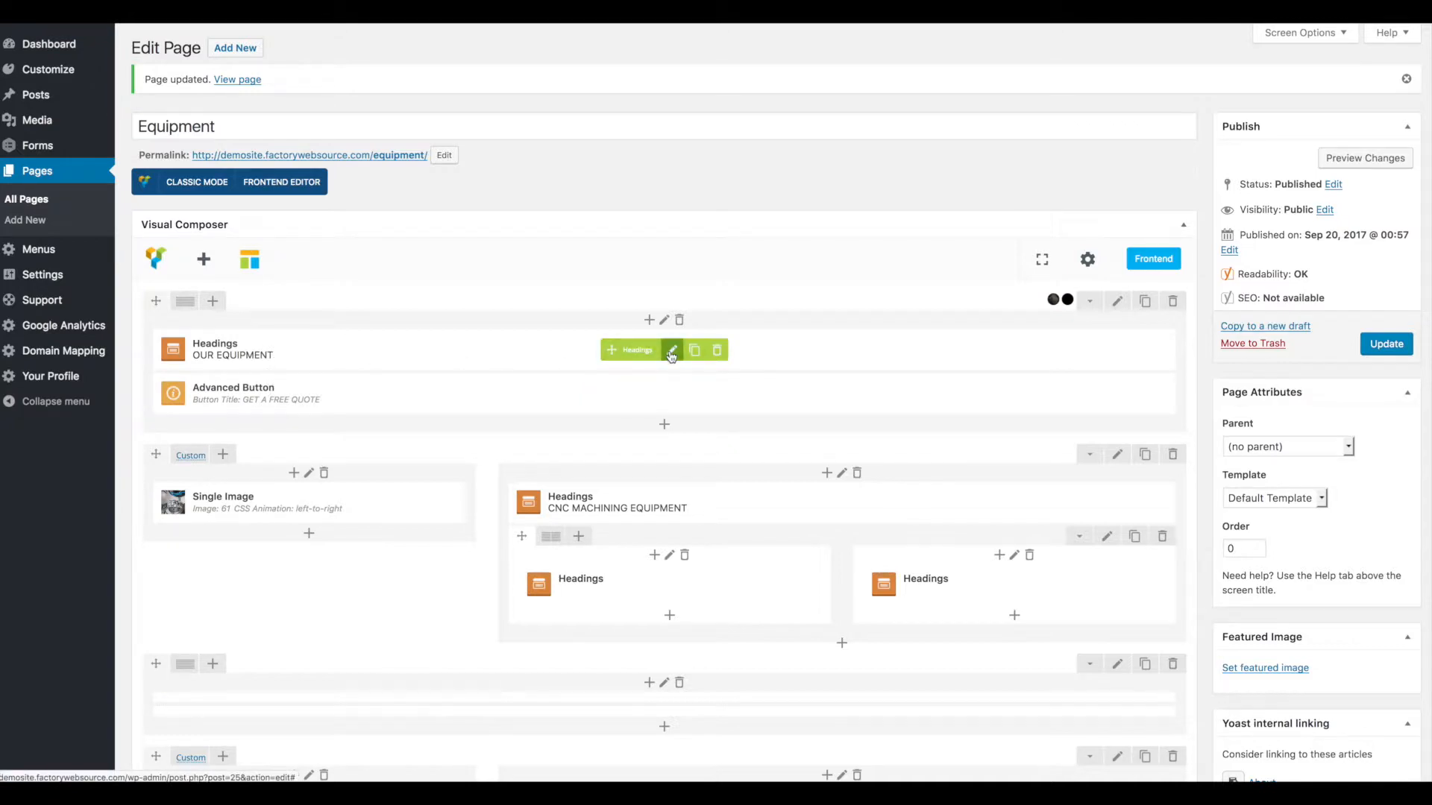
Review the OUR EQUIPMENT heading's title, subheading and typography settings, including the available font families, and close them without saving
{"action": "left_click", "coordinate": [671, 351]}
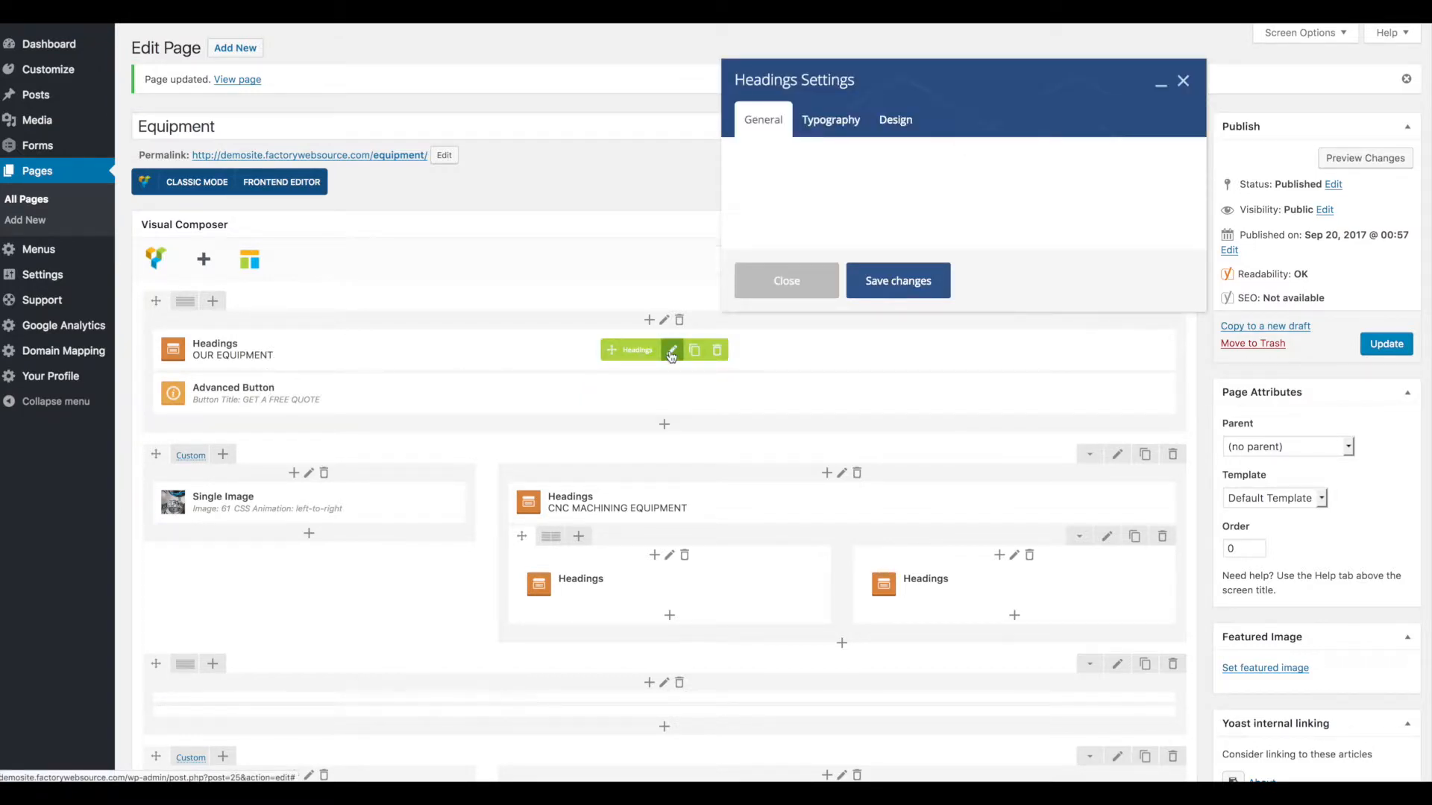
{"action": "left_click_drag", "start_coordinate": [851, 188], "coordinate": [710, 175]}
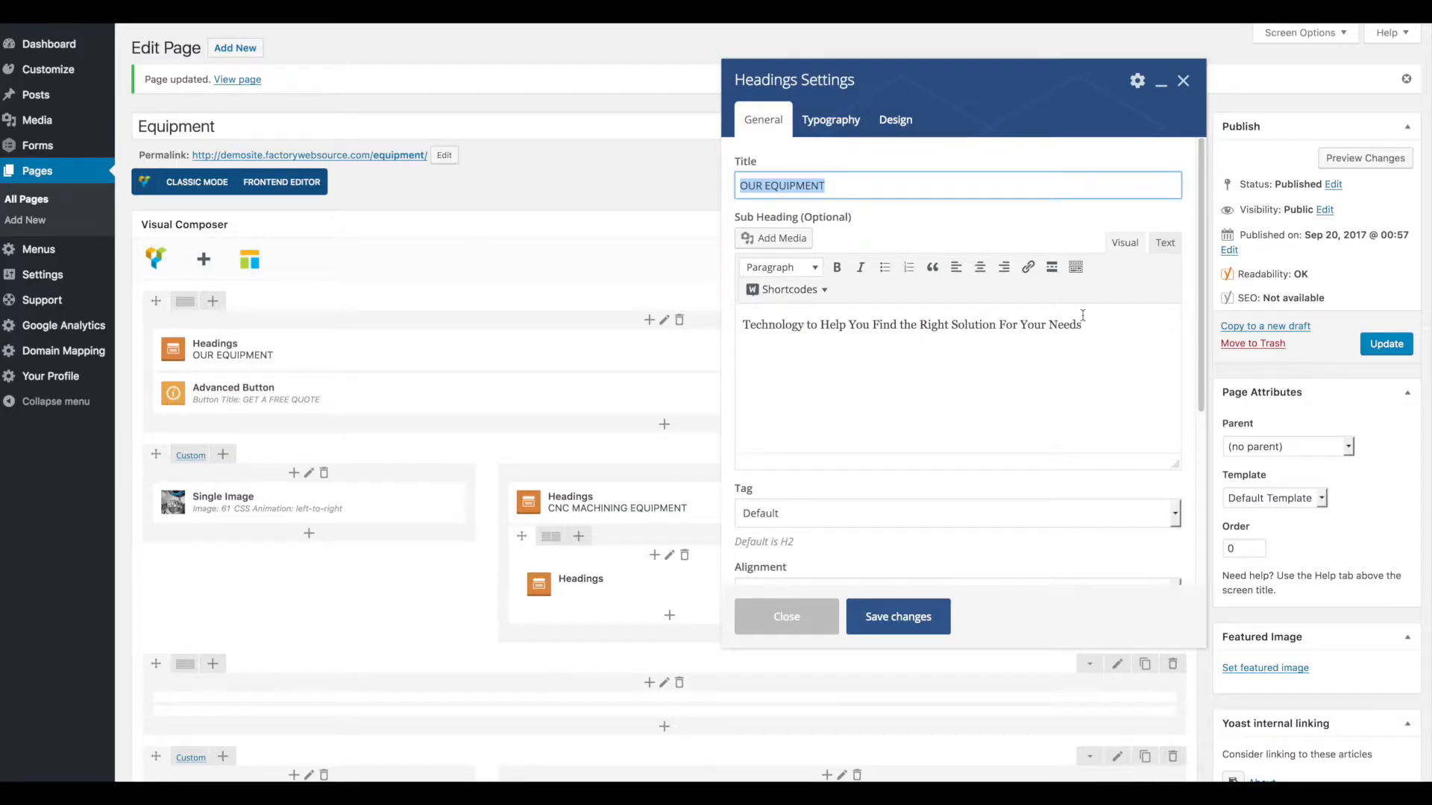
{"action": "left_click_drag", "start_coordinate": [1083, 316], "coordinate": [713, 321]}
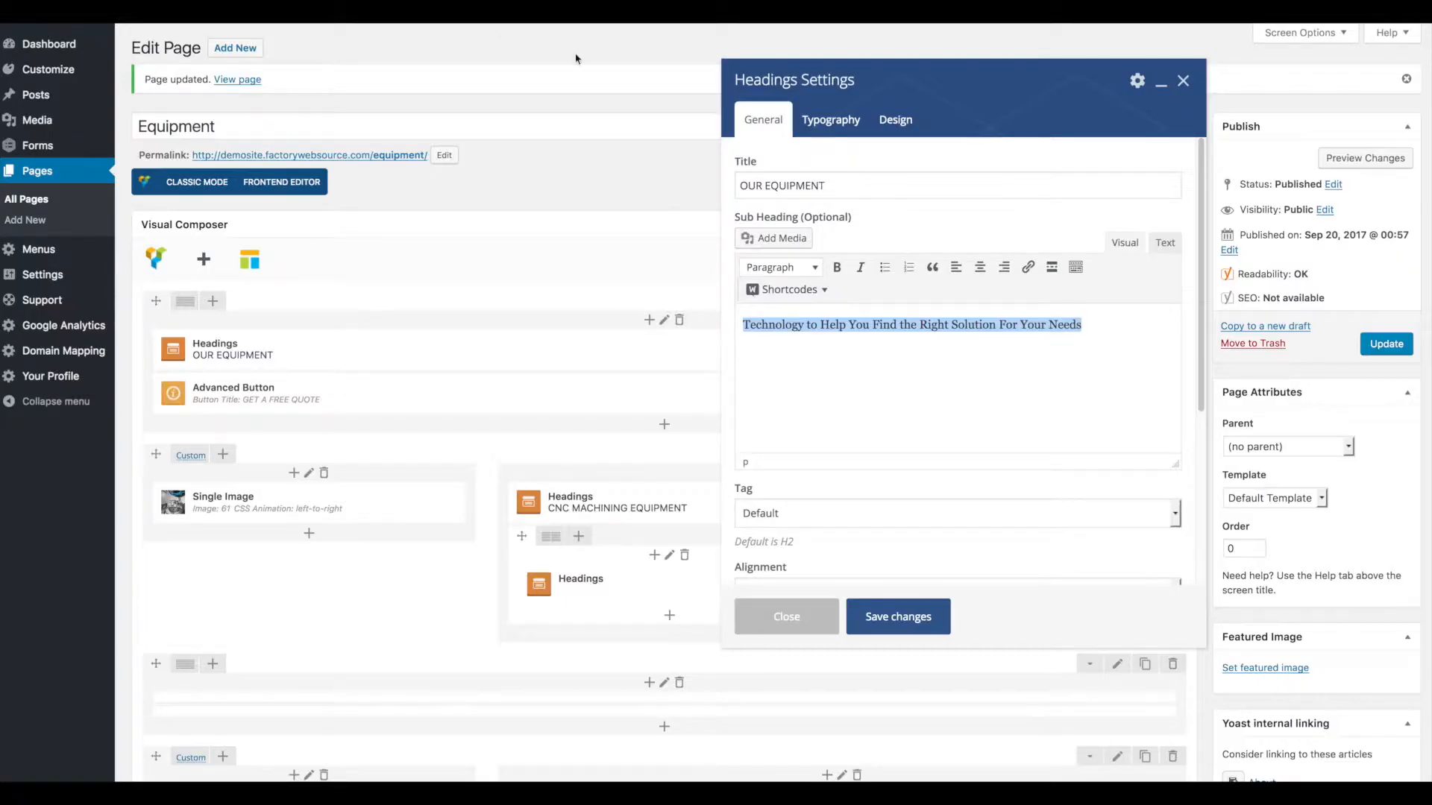
{"action": "left_click", "coordinate": [838, 127]}
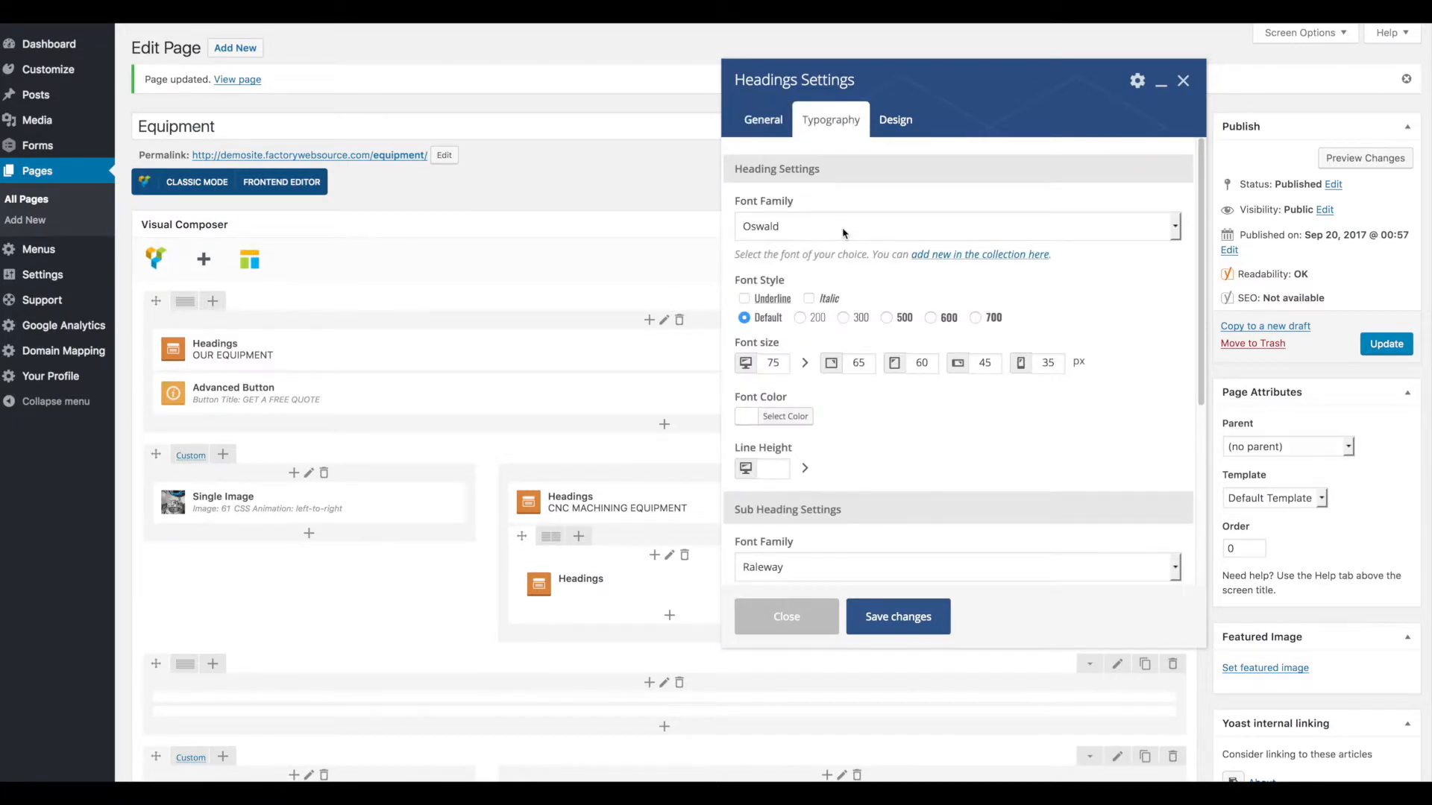
{"action": "left_click", "coordinate": [845, 233]}
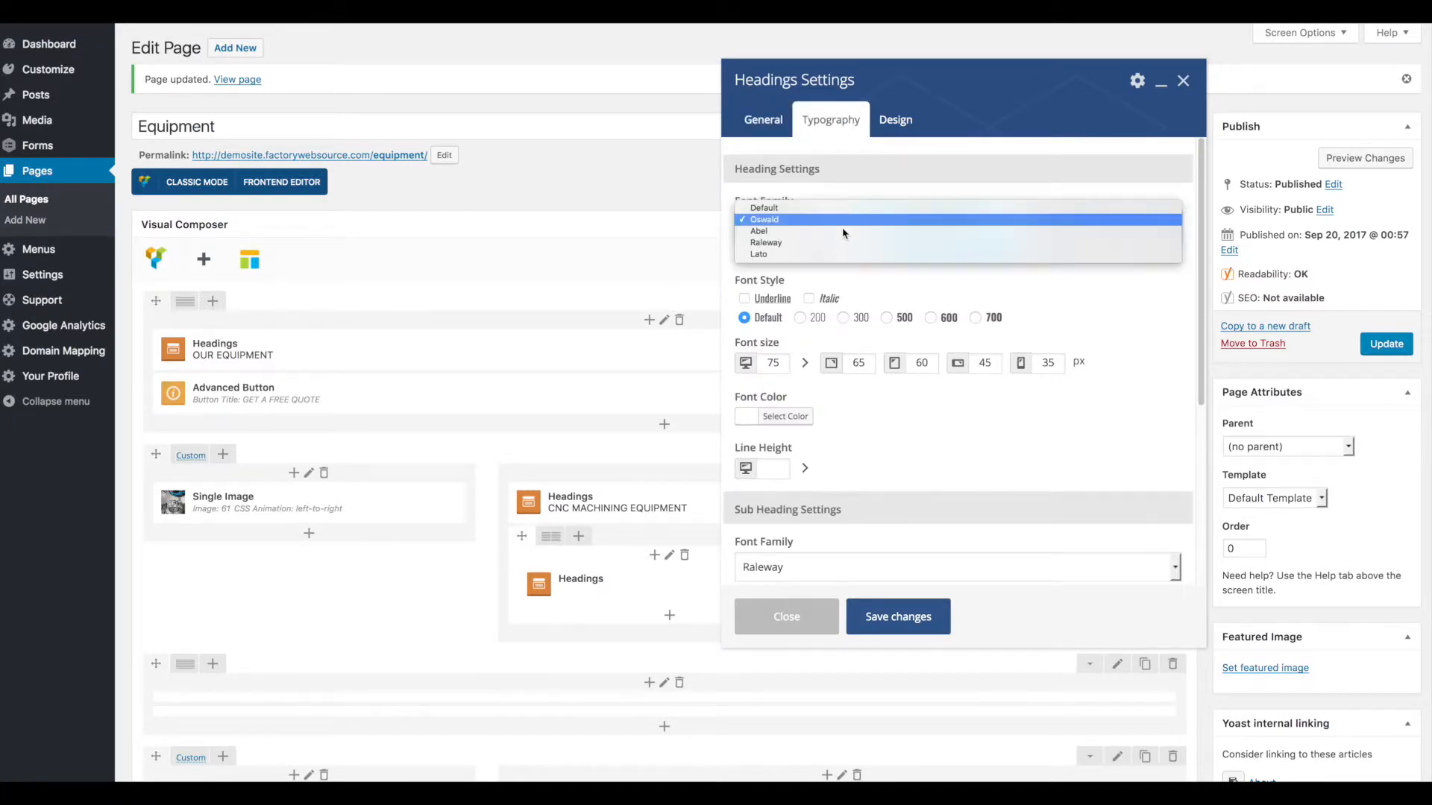
{"action": "left_click", "coordinate": [1072, 293]}
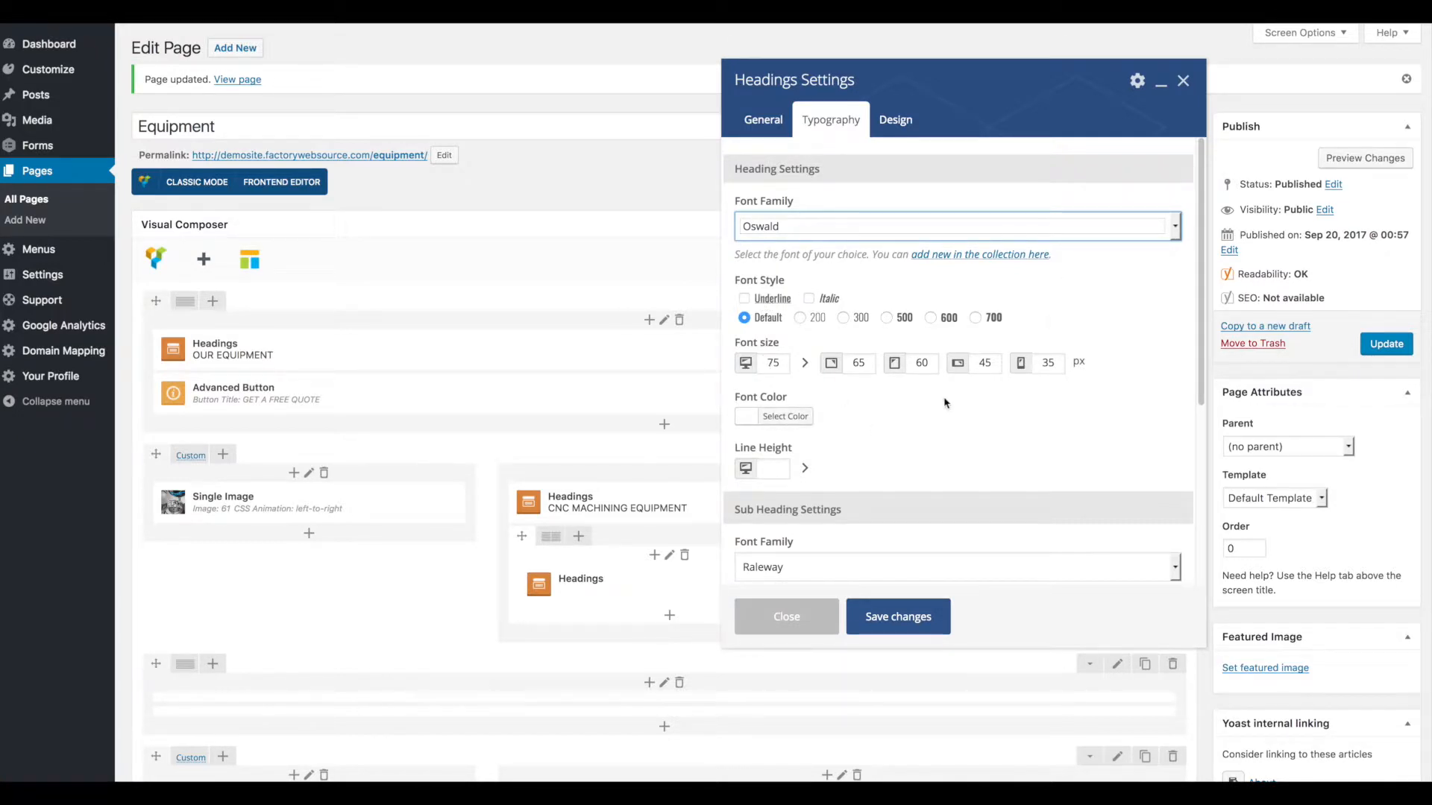
{"action": "scroll", "coordinate": [944, 403], "scroll_direction": "down", "scroll_amount": 4}
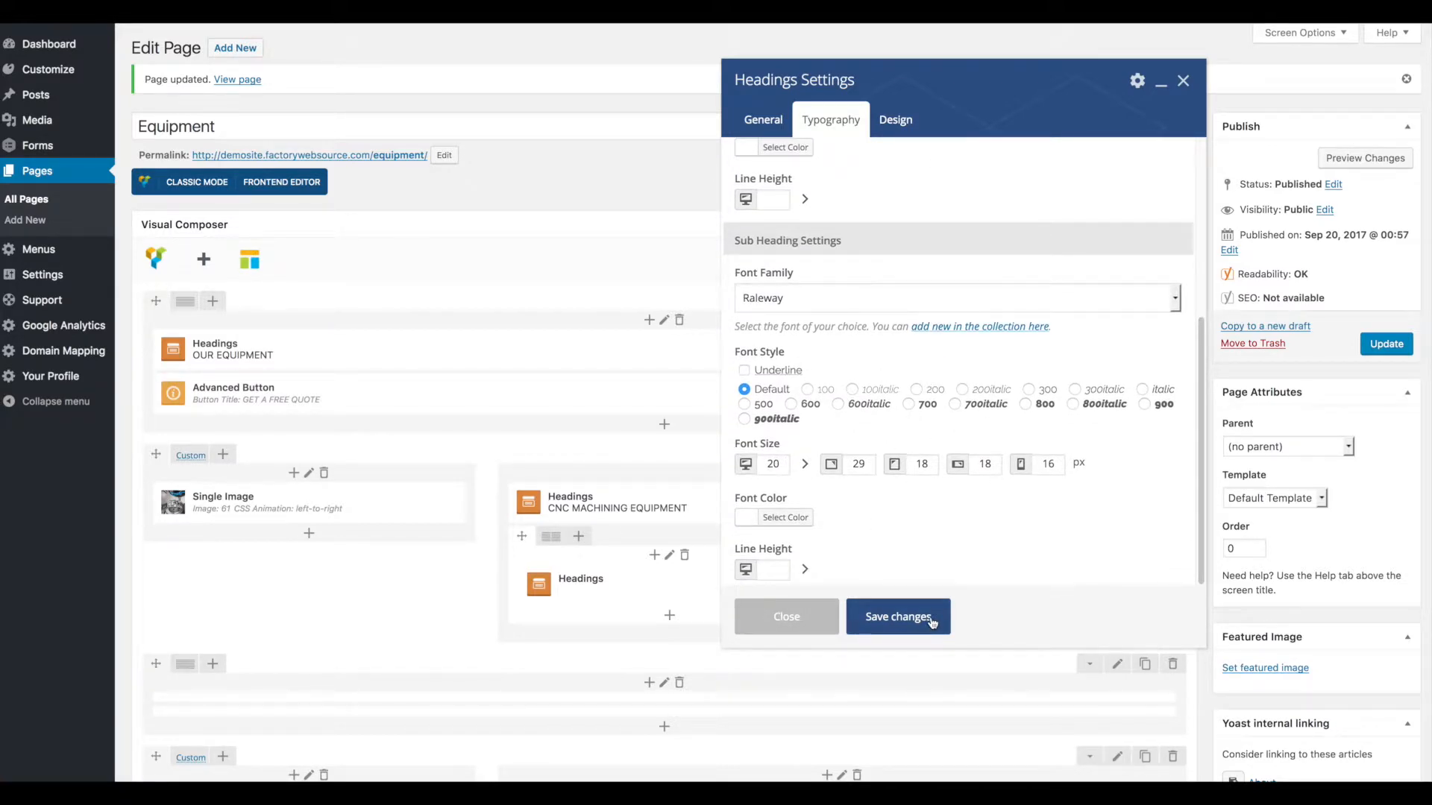
{"action": "left_click", "coordinate": [792, 617]}
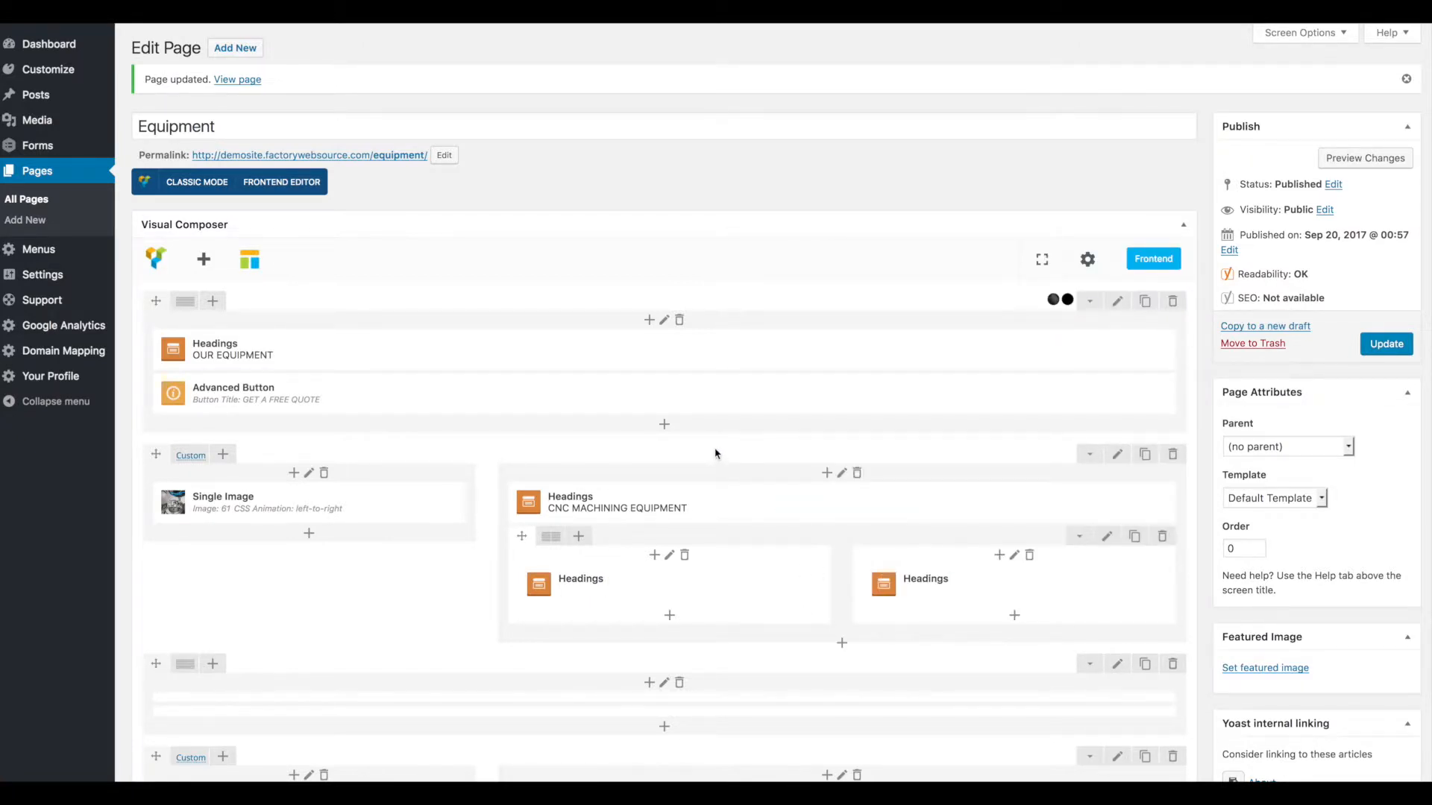
Open the hero button's settings and review its general options, including title, link, alignment, size and colours
{"action": "mouse_move", "coordinate": [709, 399]}
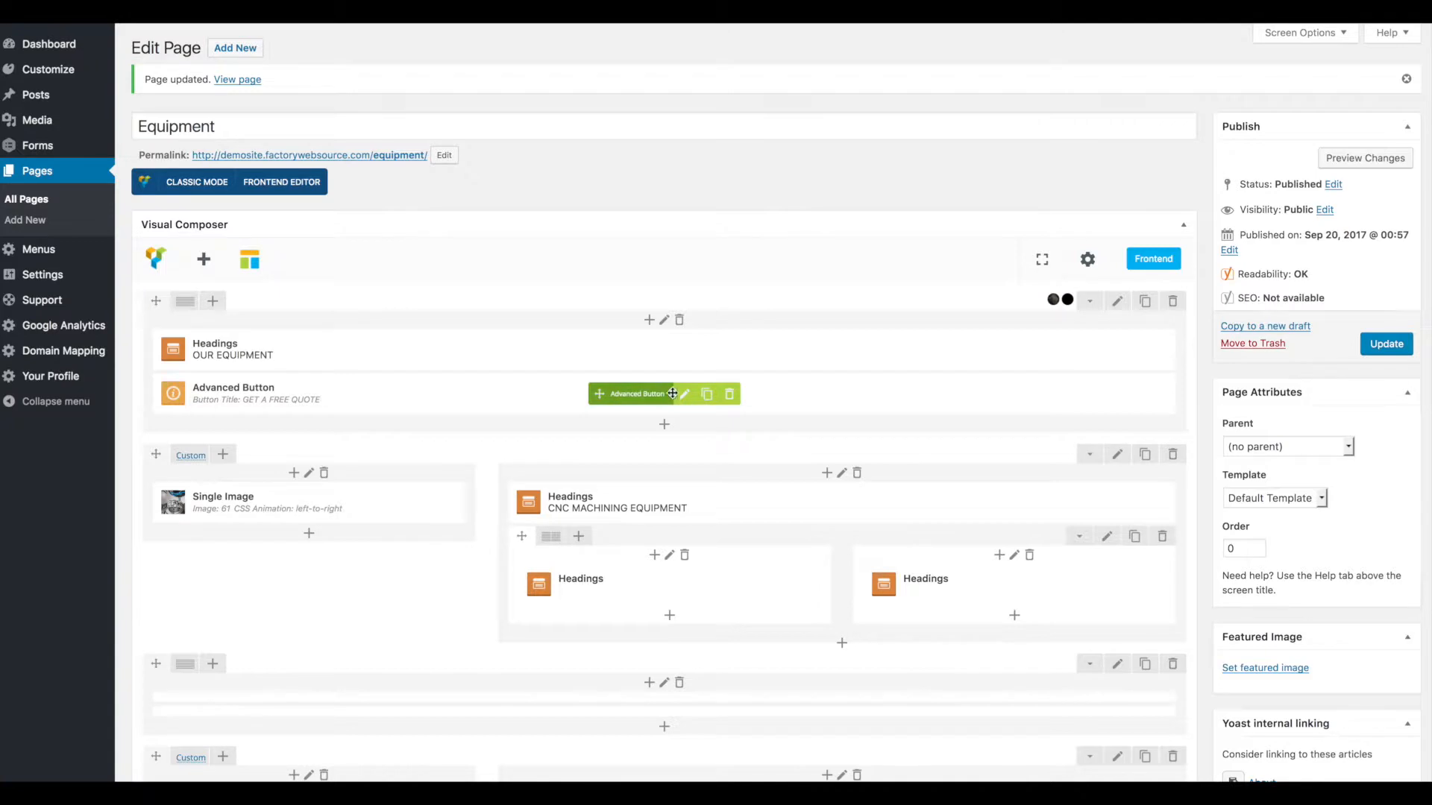
{"action": "left_click", "coordinate": [683, 394]}
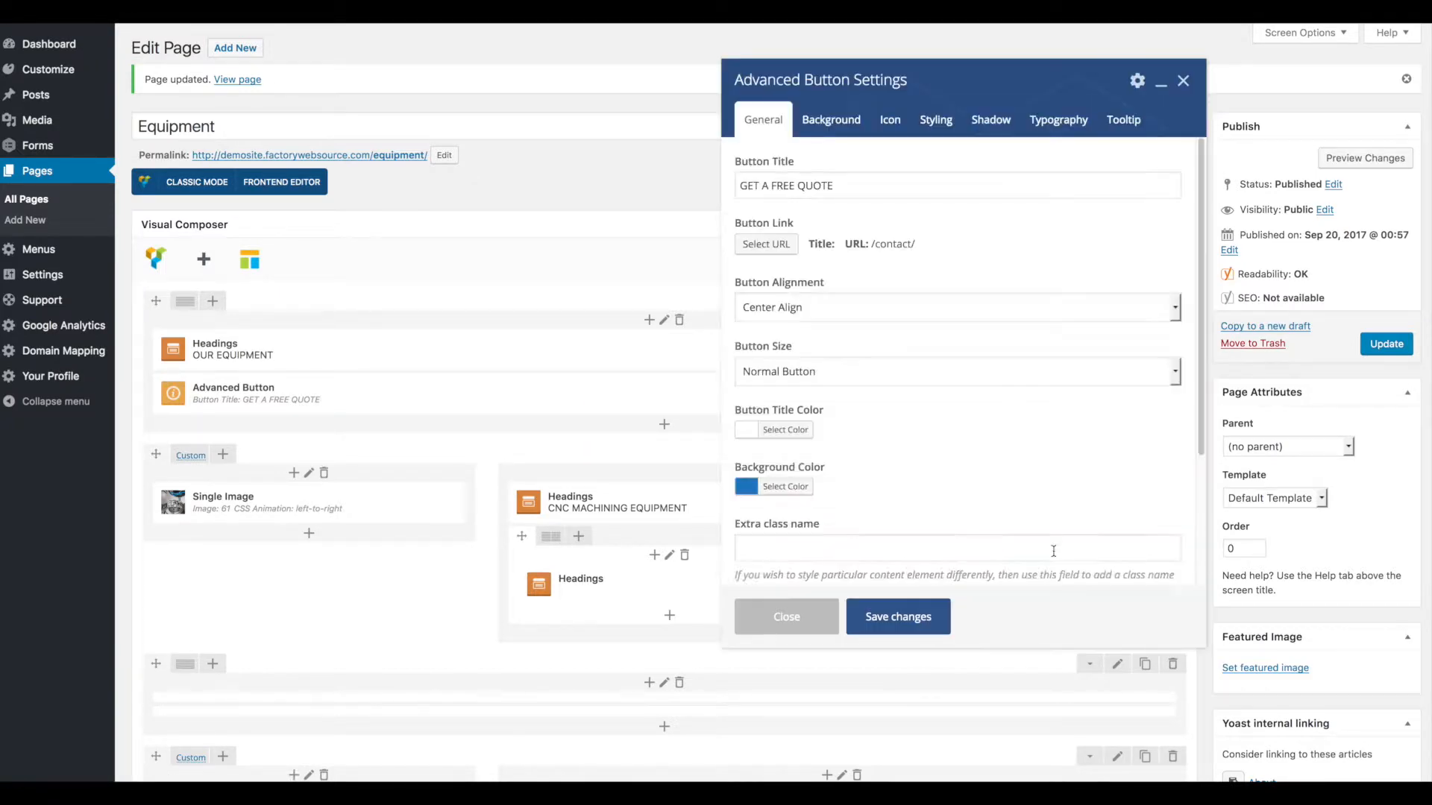
{"action": "left_click_drag", "start_coordinate": [860, 186], "coordinate": [733, 180]}
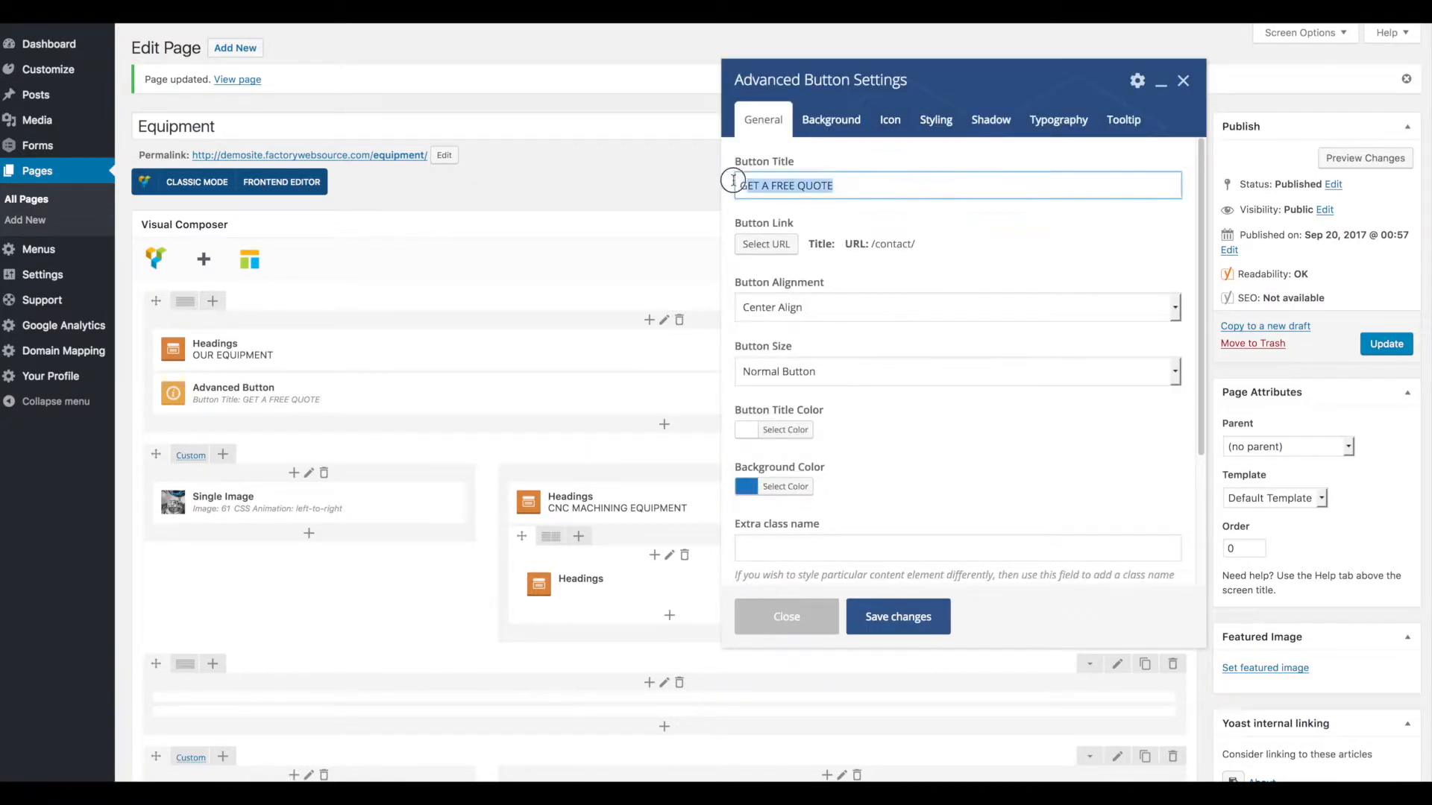
{"action": "left_click", "coordinate": [854, 312]}
{"action": "left_click", "coordinate": [1068, 261]}
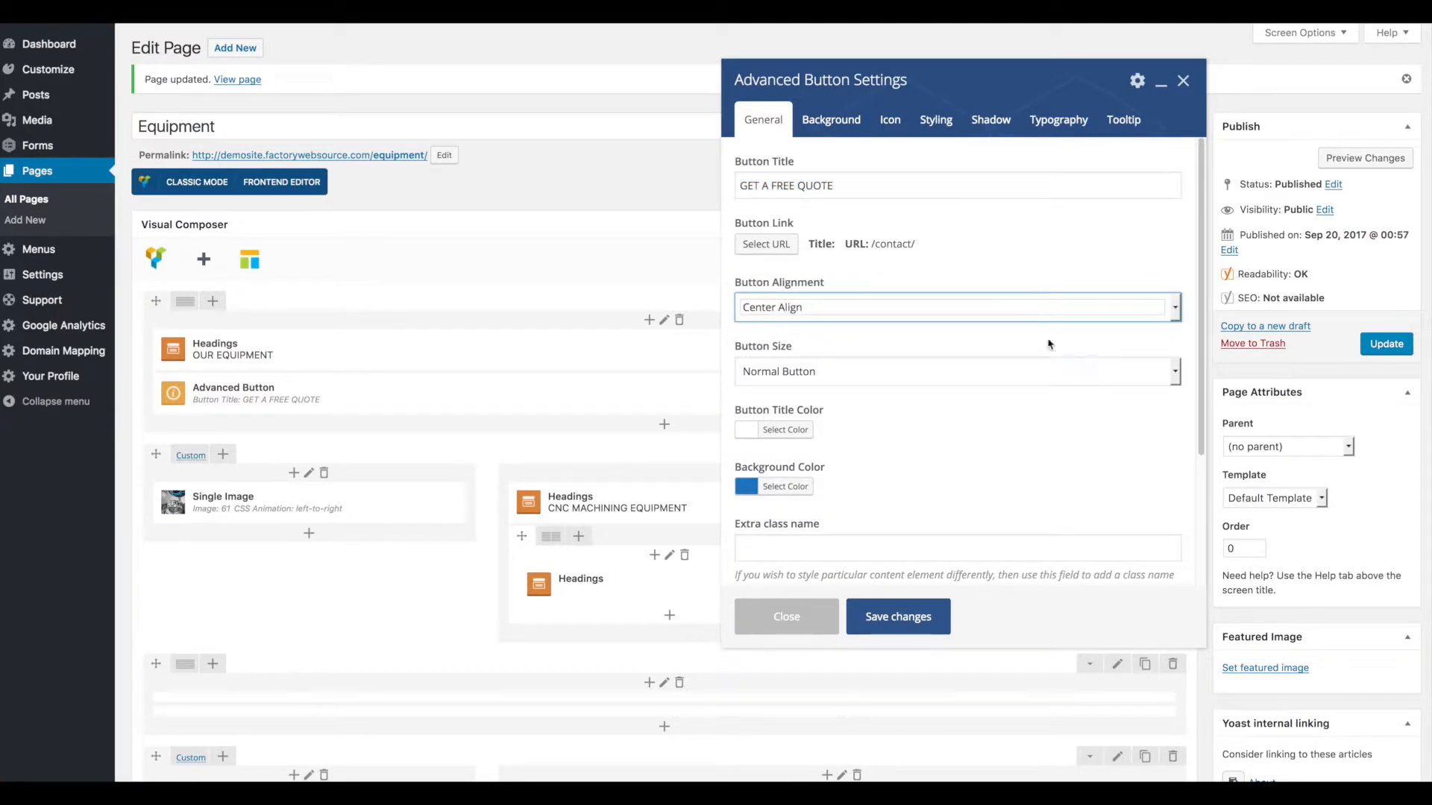
{"action": "scroll", "coordinate": [953, 385], "scroll_direction": "down", "scroll_amount": 1}
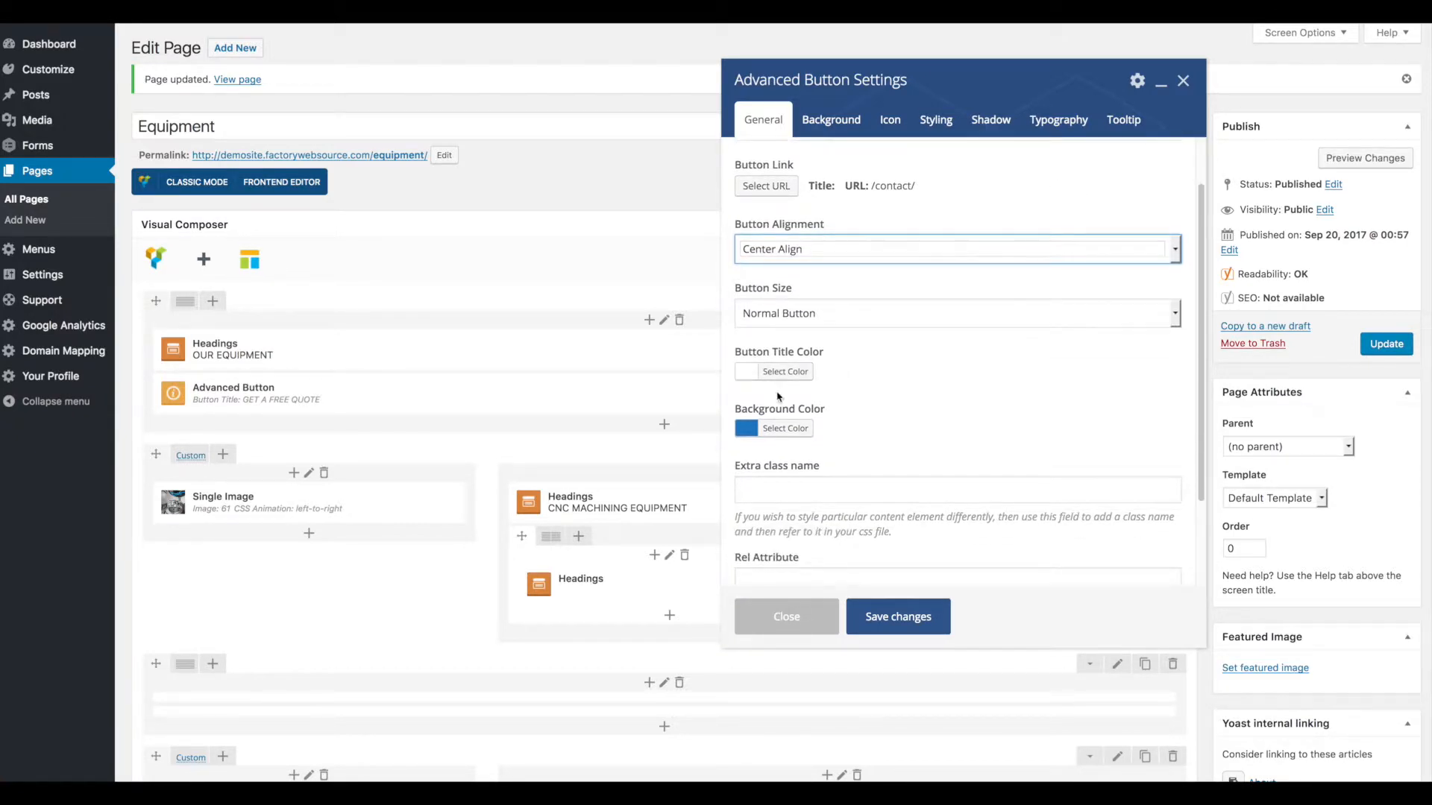
Review the hero button's background, icon, styling, shadow and typography options, and close its settings without saving
{"action": "left_click", "coordinate": [845, 126]}
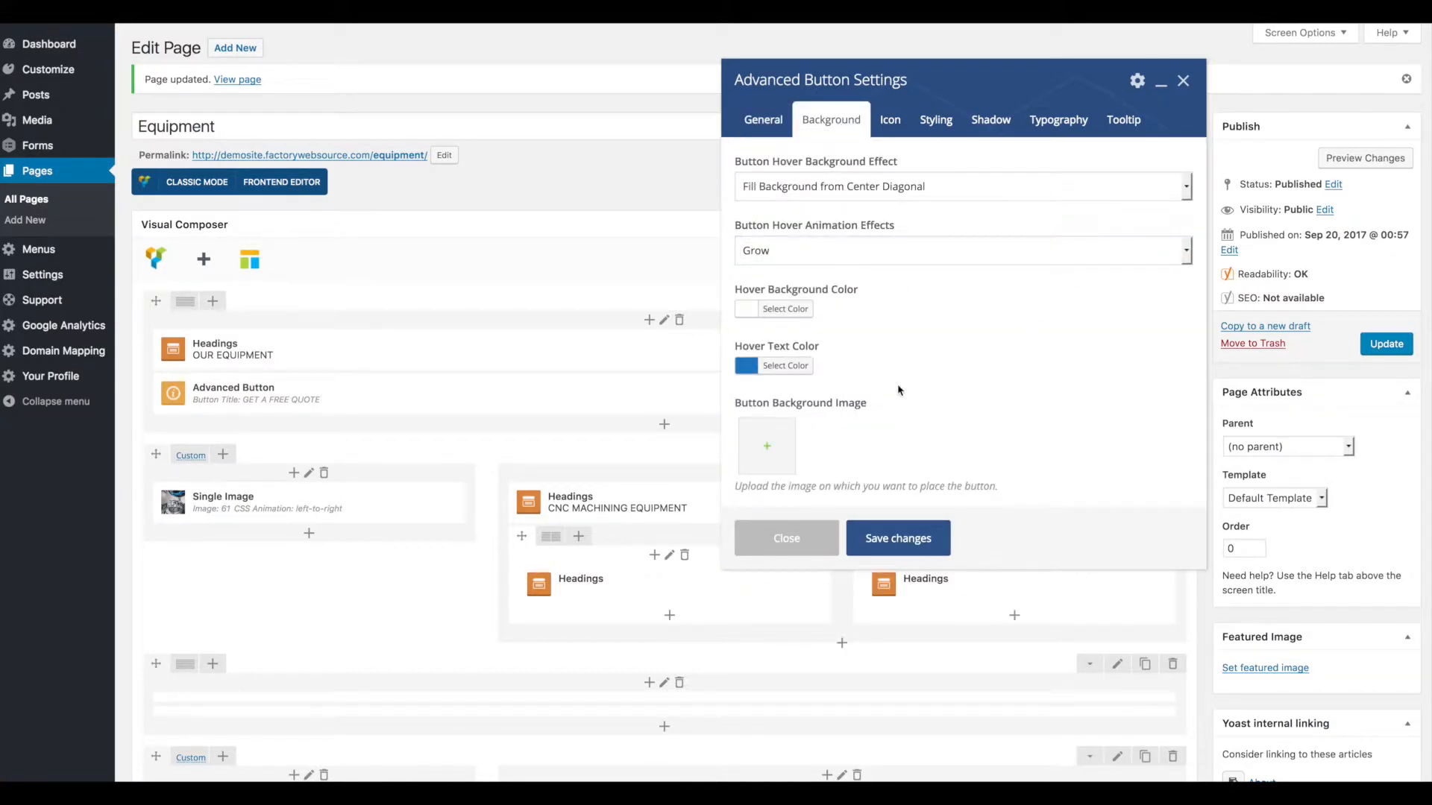
{"action": "left_click", "coordinate": [890, 123]}
{"action": "left_click", "coordinate": [937, 123]}
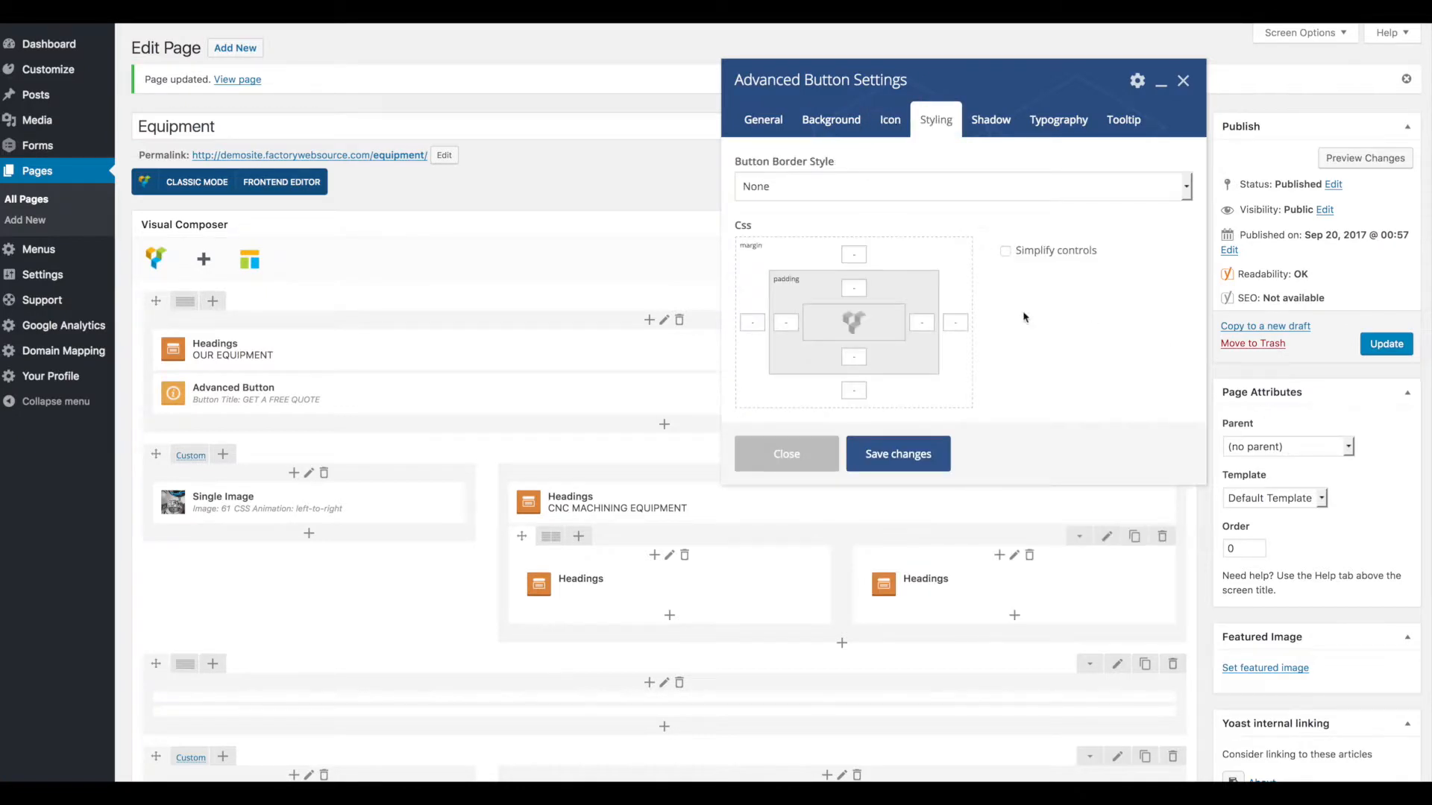
{"action": "left_click", "coordinate": [994, 138]}
{"action": "left_click", "coordinate": [1063, 125]}
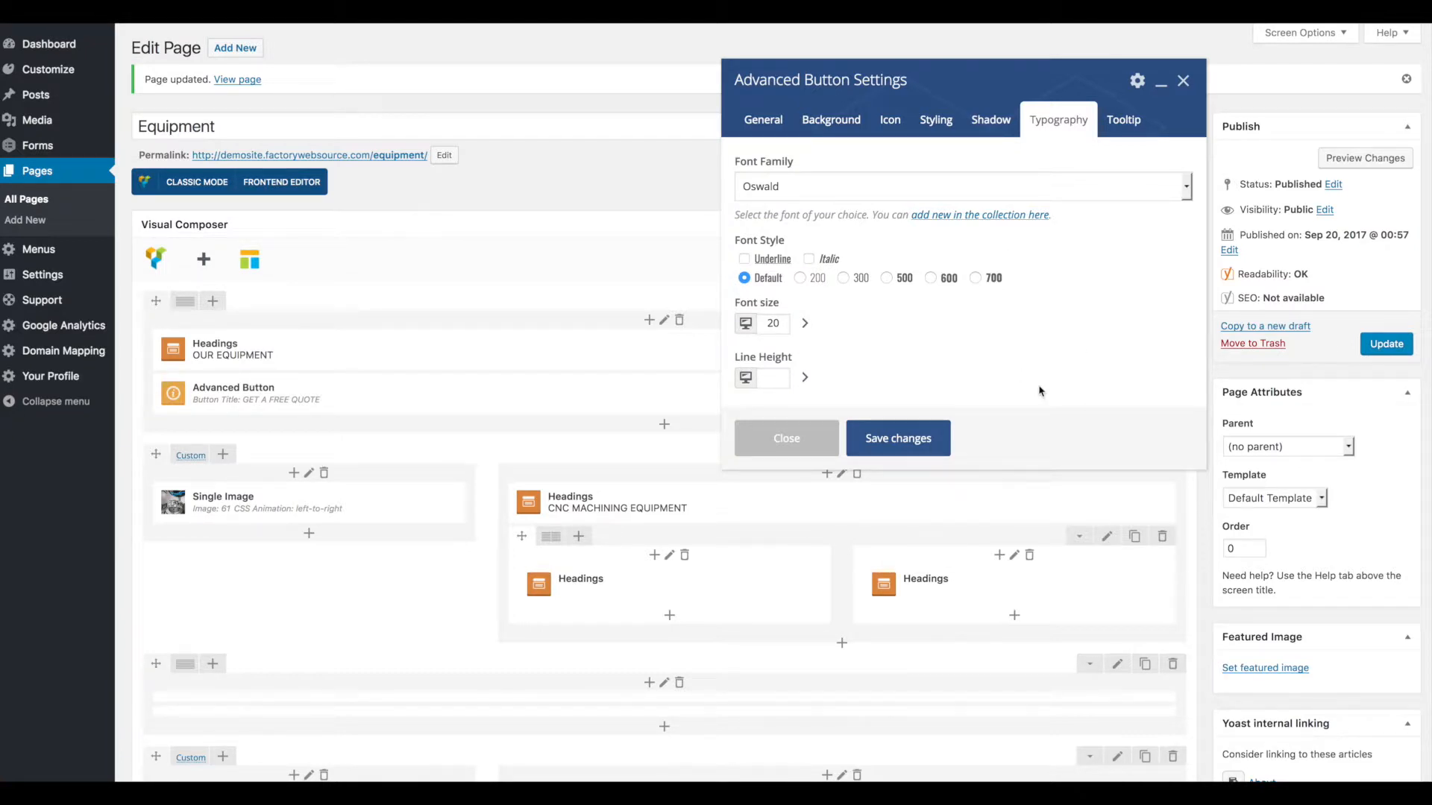
{"action": "left_click", "coordinate": [792, 440]}
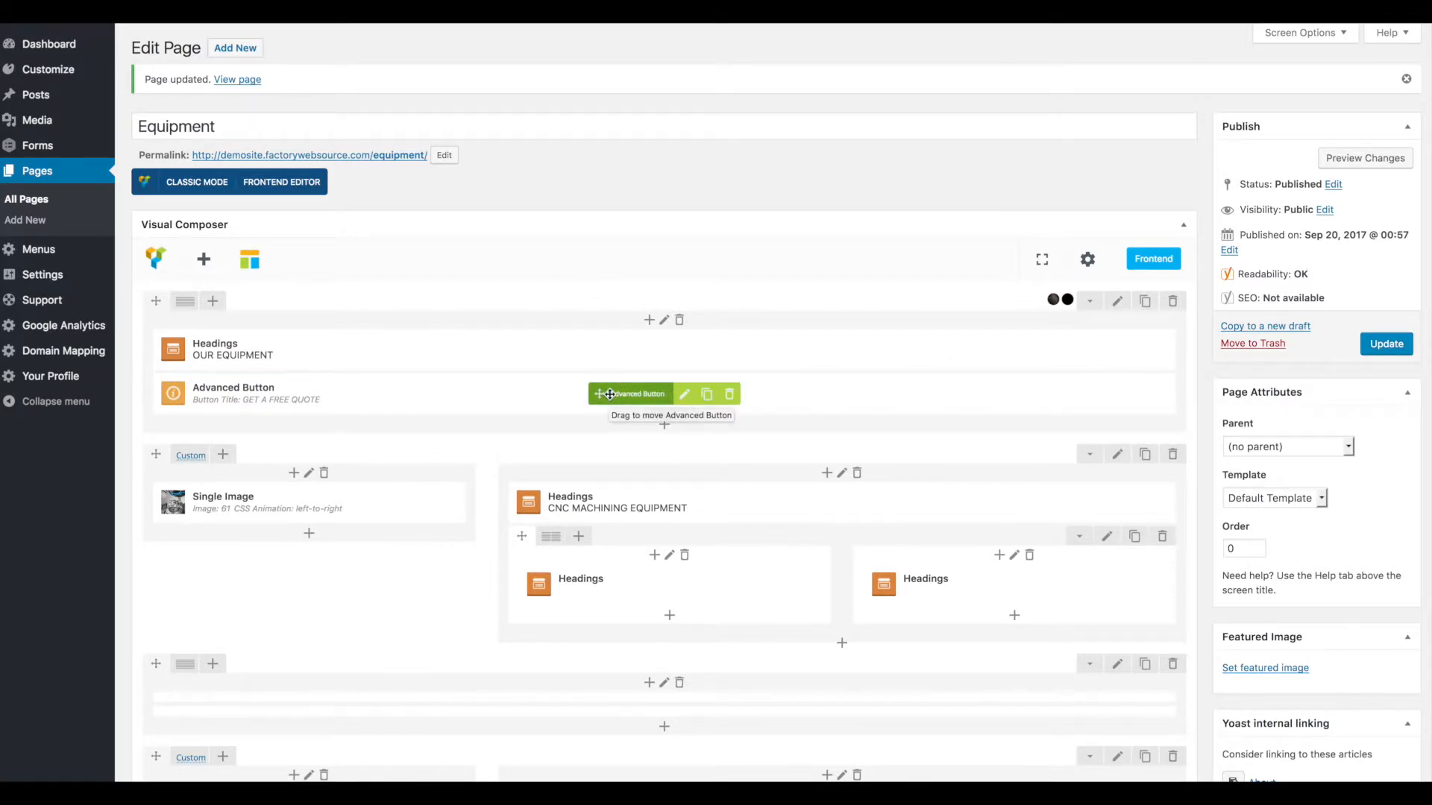
Compare the CNC Machining Equipment section on the live page with its row of image and heading elements in the editor
{"action": "scroll", "coordinate": [728, 395], "scroll_direction": "down", "scroll_amount": 2}
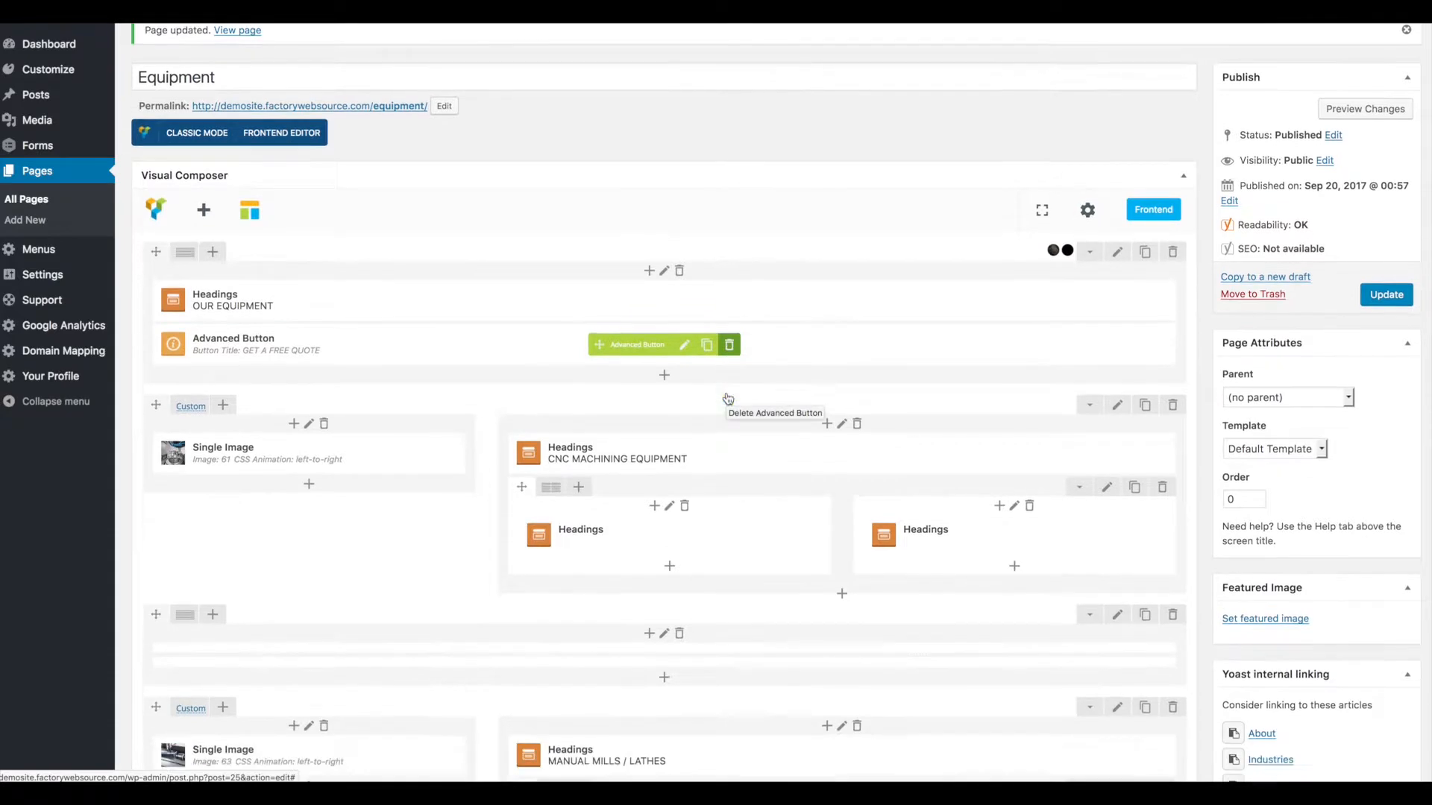
{"action": "scroll", "coordinate": [729, 398], "scroll_direction": "down", "scroll_amount": 3}
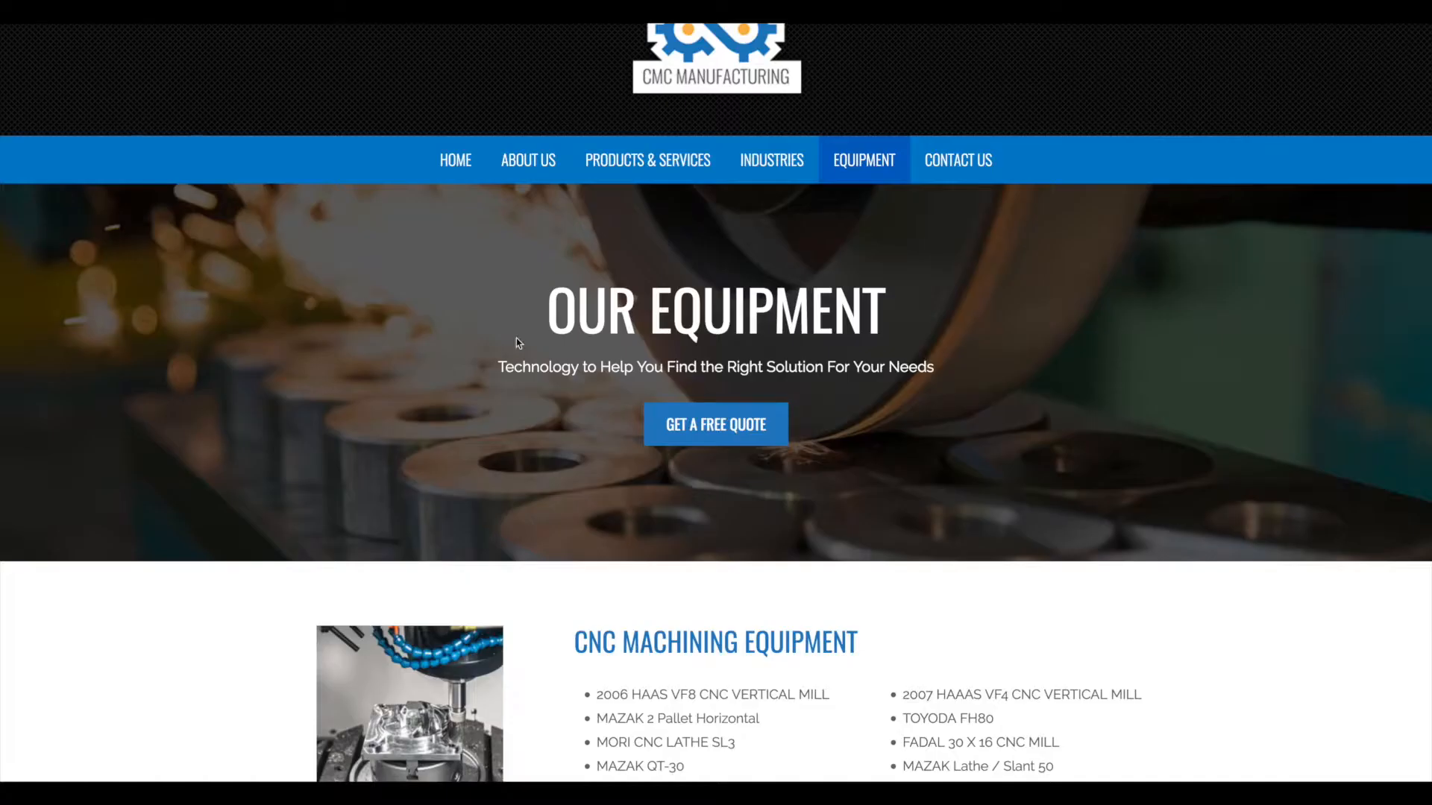
{"action": "scroll", "coordinate": [583, 391], "scroll_direction": "down", "scroll_amount": 3}
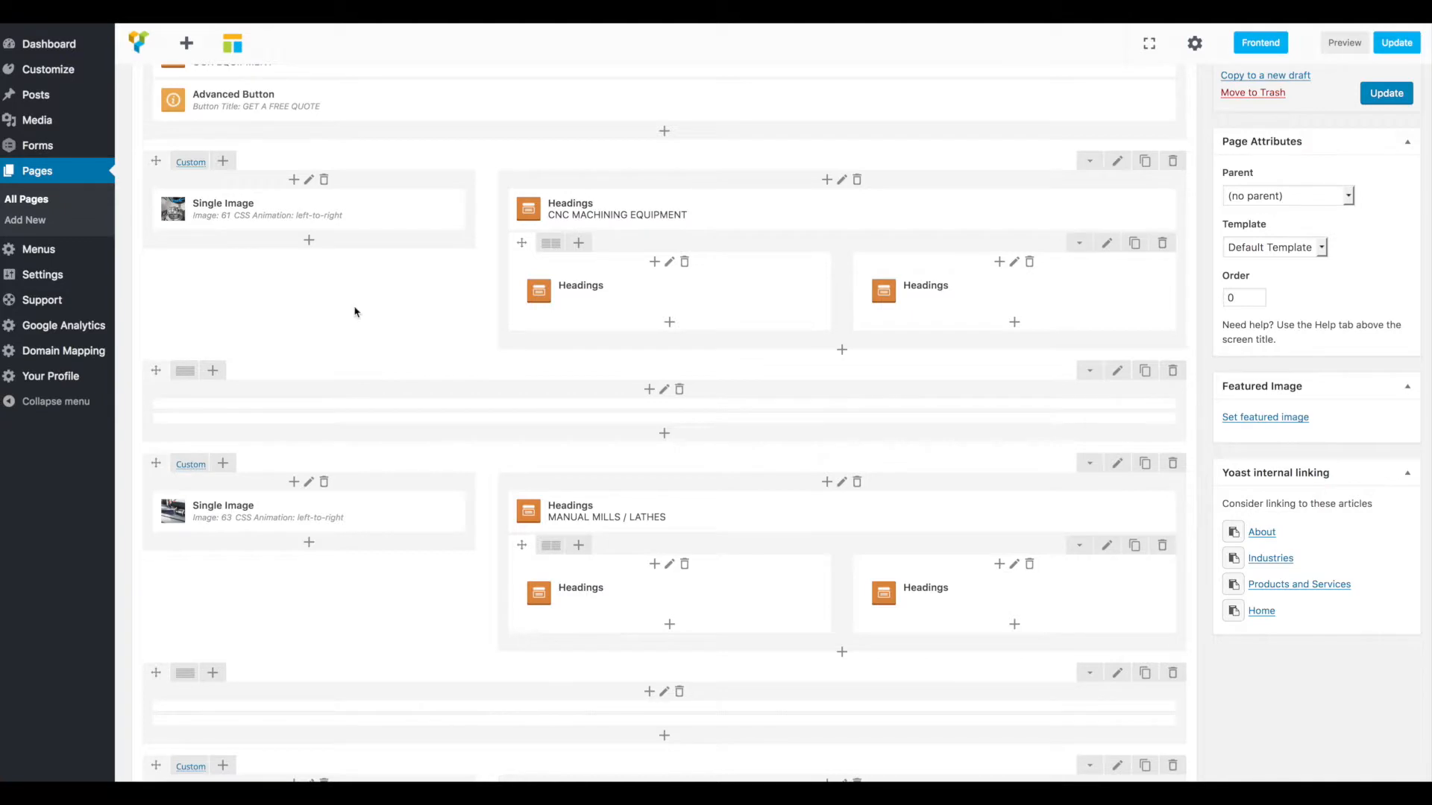
{"action": "scroll", "coordinate": [298, 268], "scroll_direction": "up", "scroll_amount": 1}
{"action": "mouse_move", "coordinate": [187, 212]}
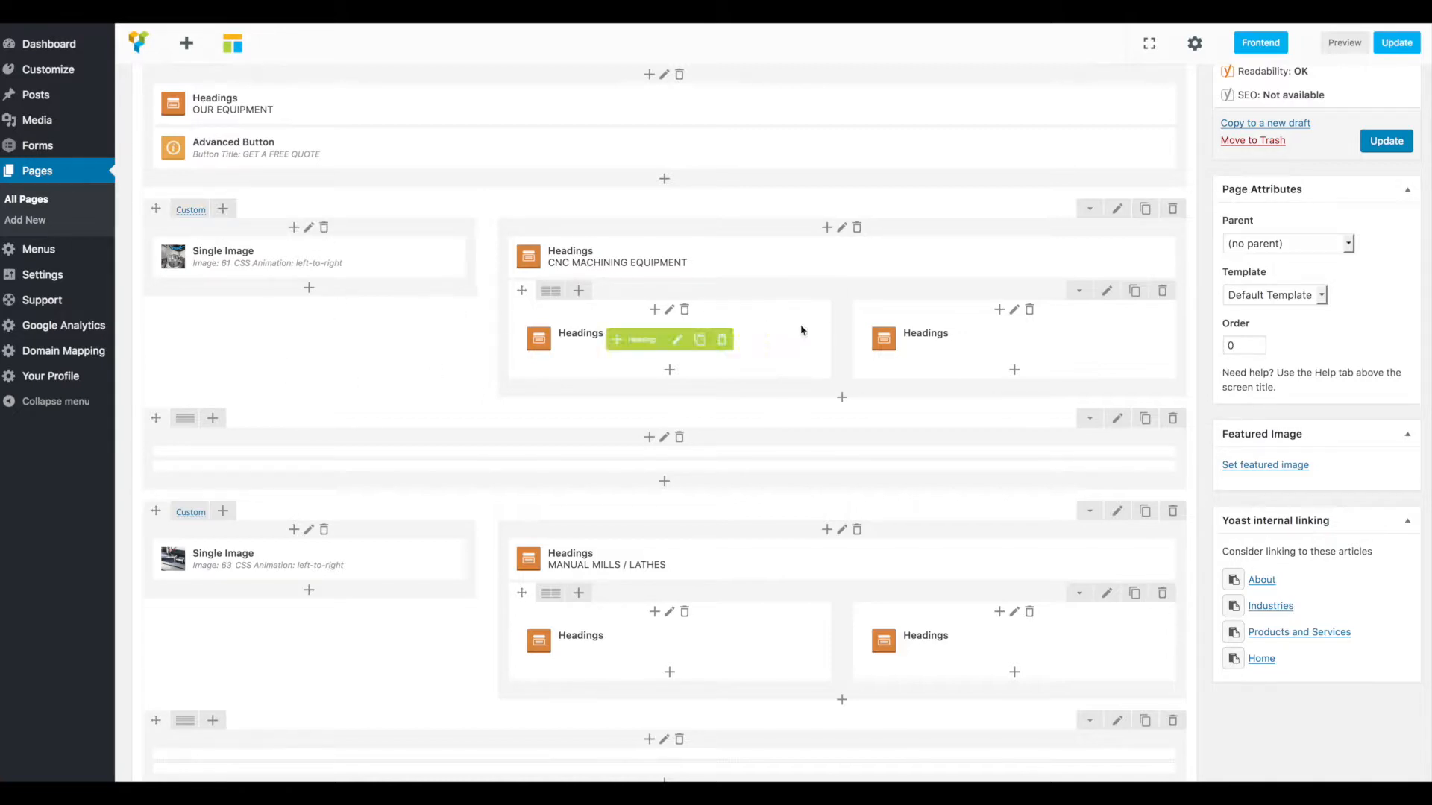
{"action": "mouse_move", "coordinate": [273, 274]}
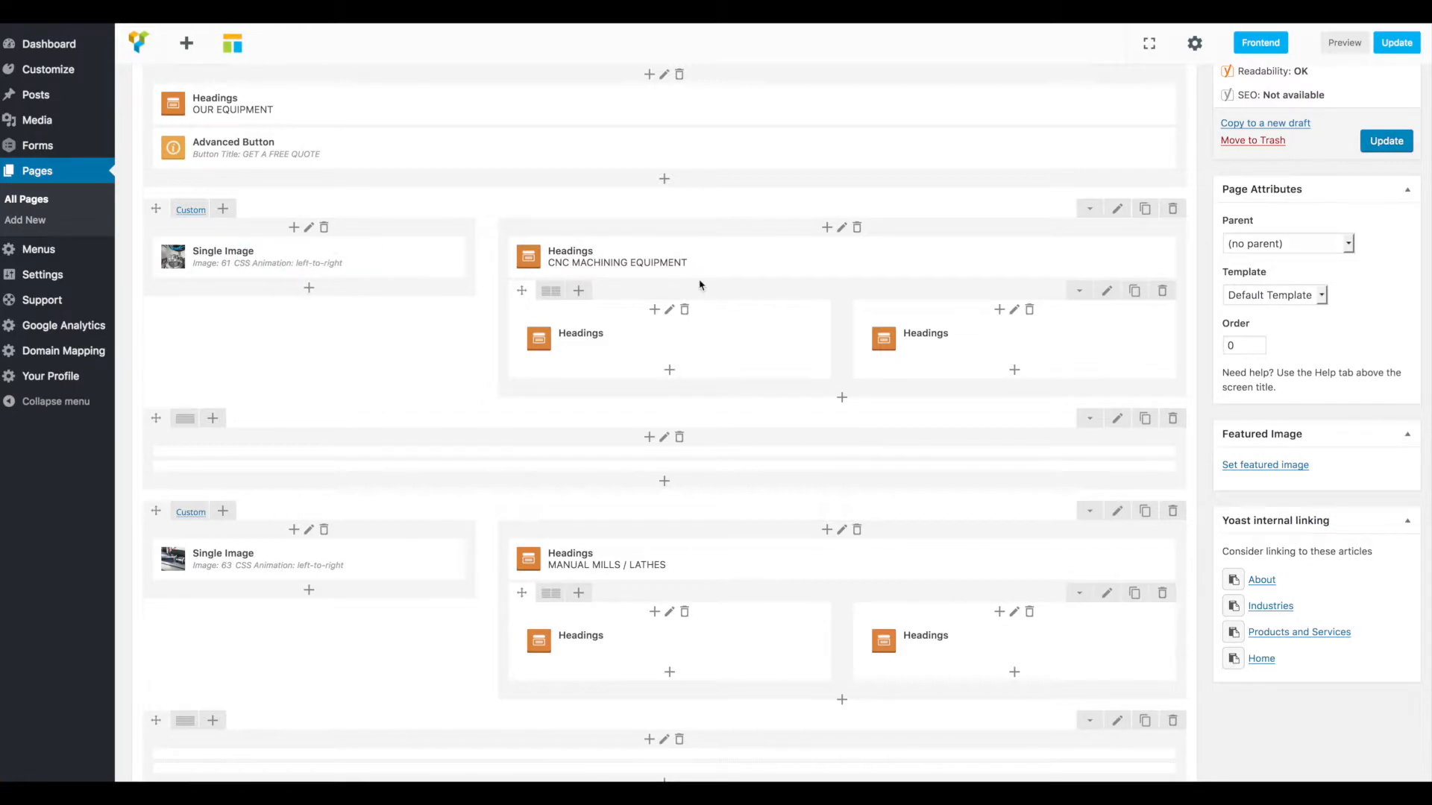
Open the settings of the CNC Machining Equipment row's single image and set cnc.jpg from the media library as its image
{"action": "mouse_move", "coordinate": [322, 265]}
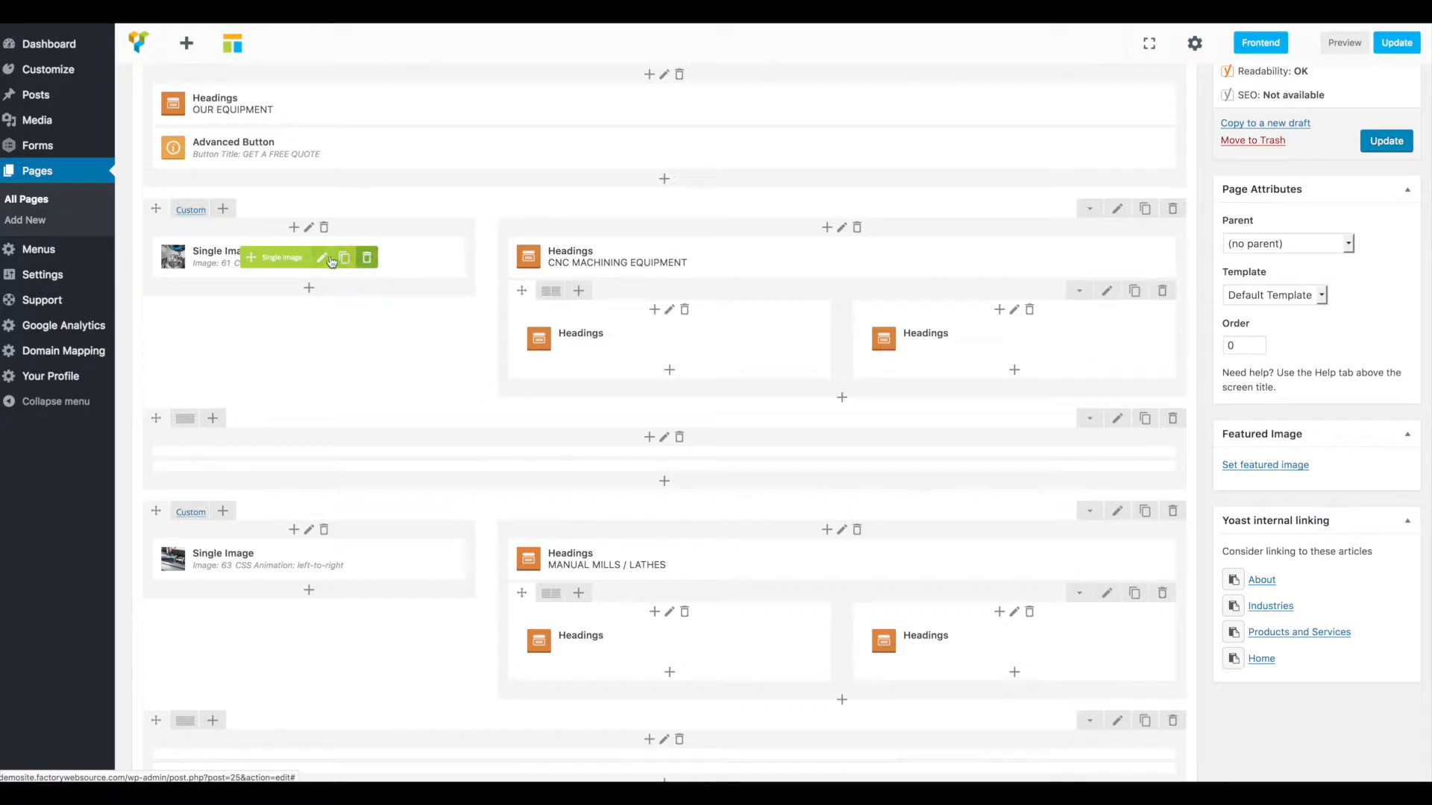
{"action": "left_click", "coordinate": [323, 259]}
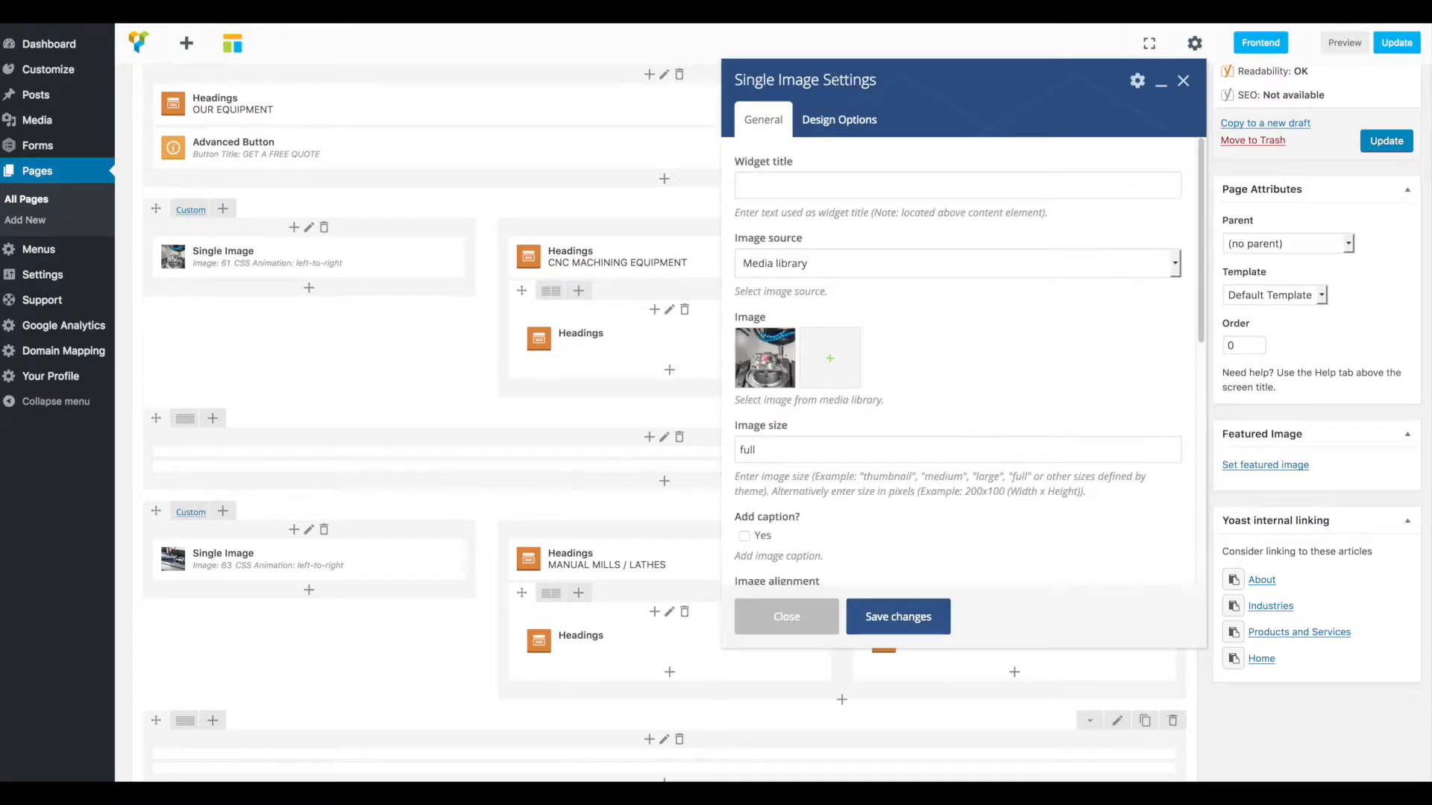
{"action": "left_click", "coordinate": [829, 359]}
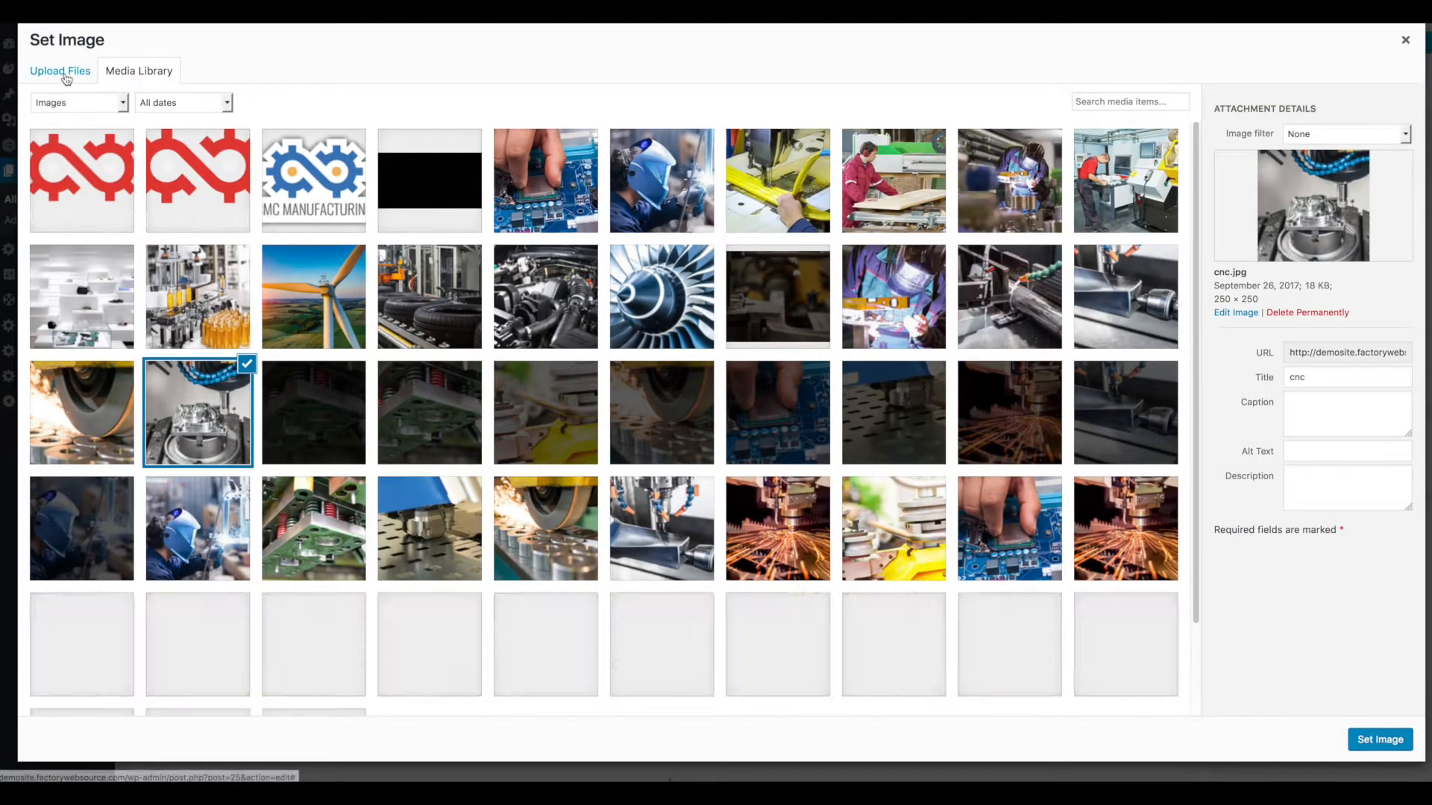
{"action": "left_click", "coordinate": [66, 77]}
{"action": "left_click", "coordinate": [123, 73]}
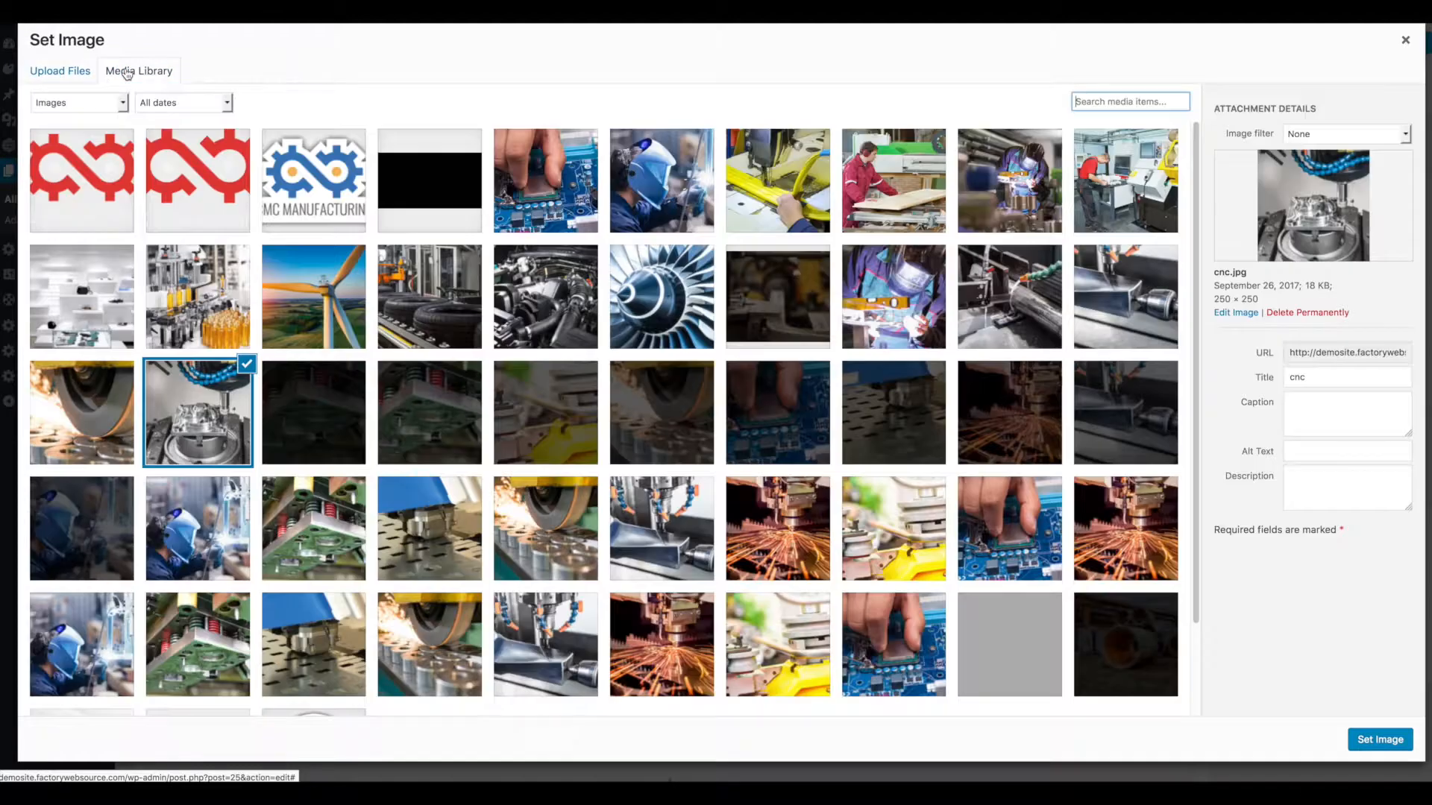
{"action": "left_click", "coordinate": [195, 399]}
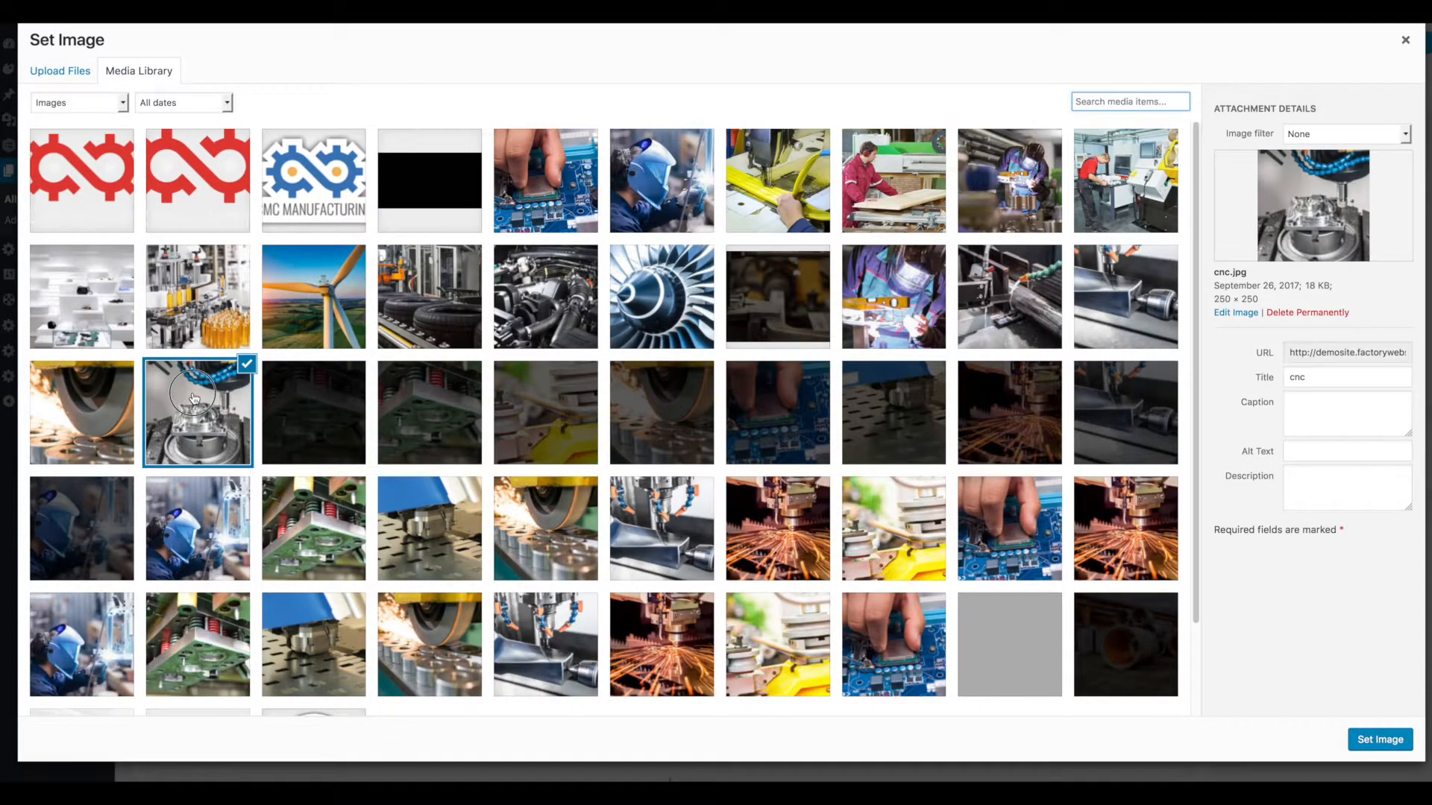
{"action": "left_click", "coordinate": [1392, 745]}
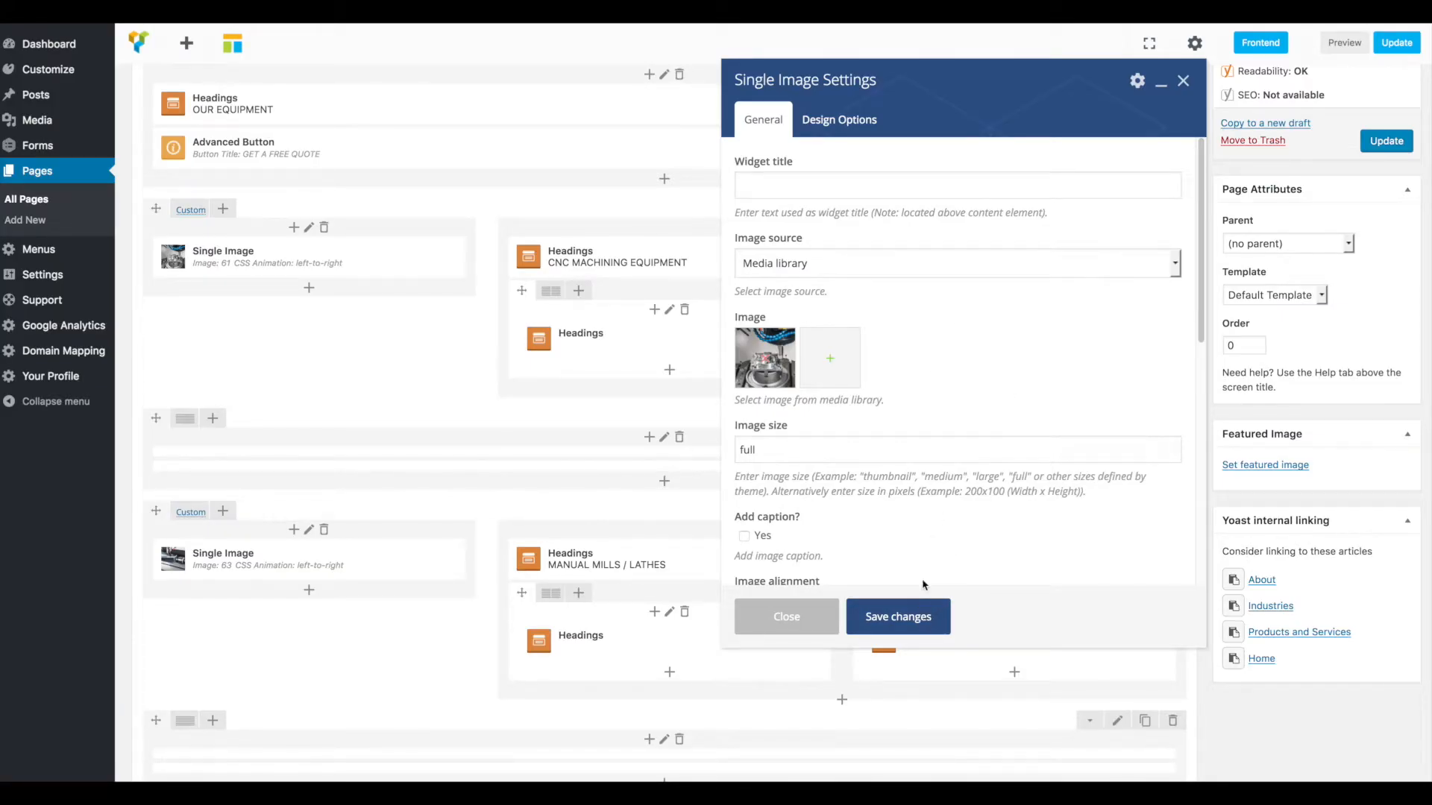
Set the CNC Machining Equipment image's style to Circle, save the change and close its settings
{"action": "scroll", "coordinate": [930, 524], "scroll_direction": "down", "scroll_amount": 3}
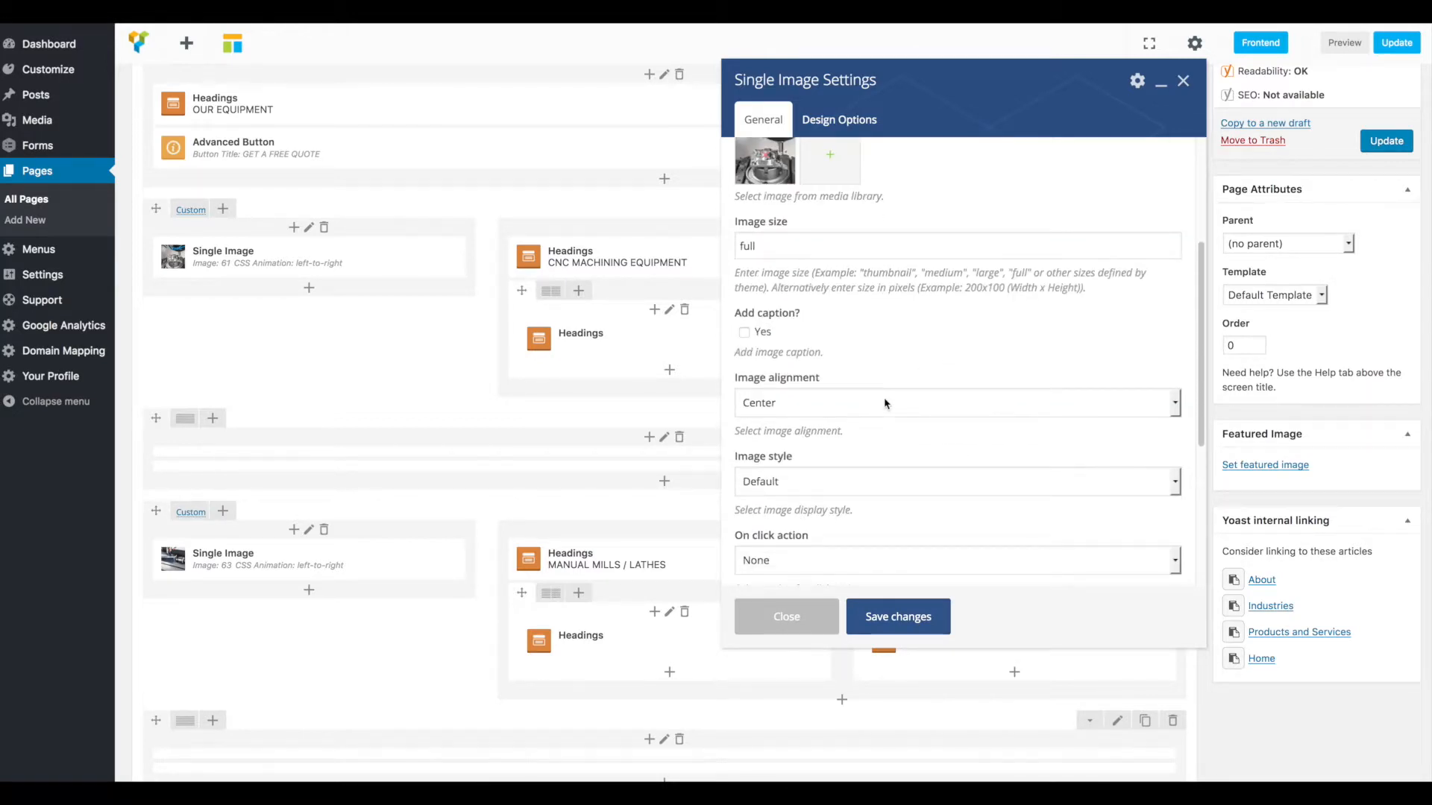
{"action": "left_click", "coordinate": [866, 487]}
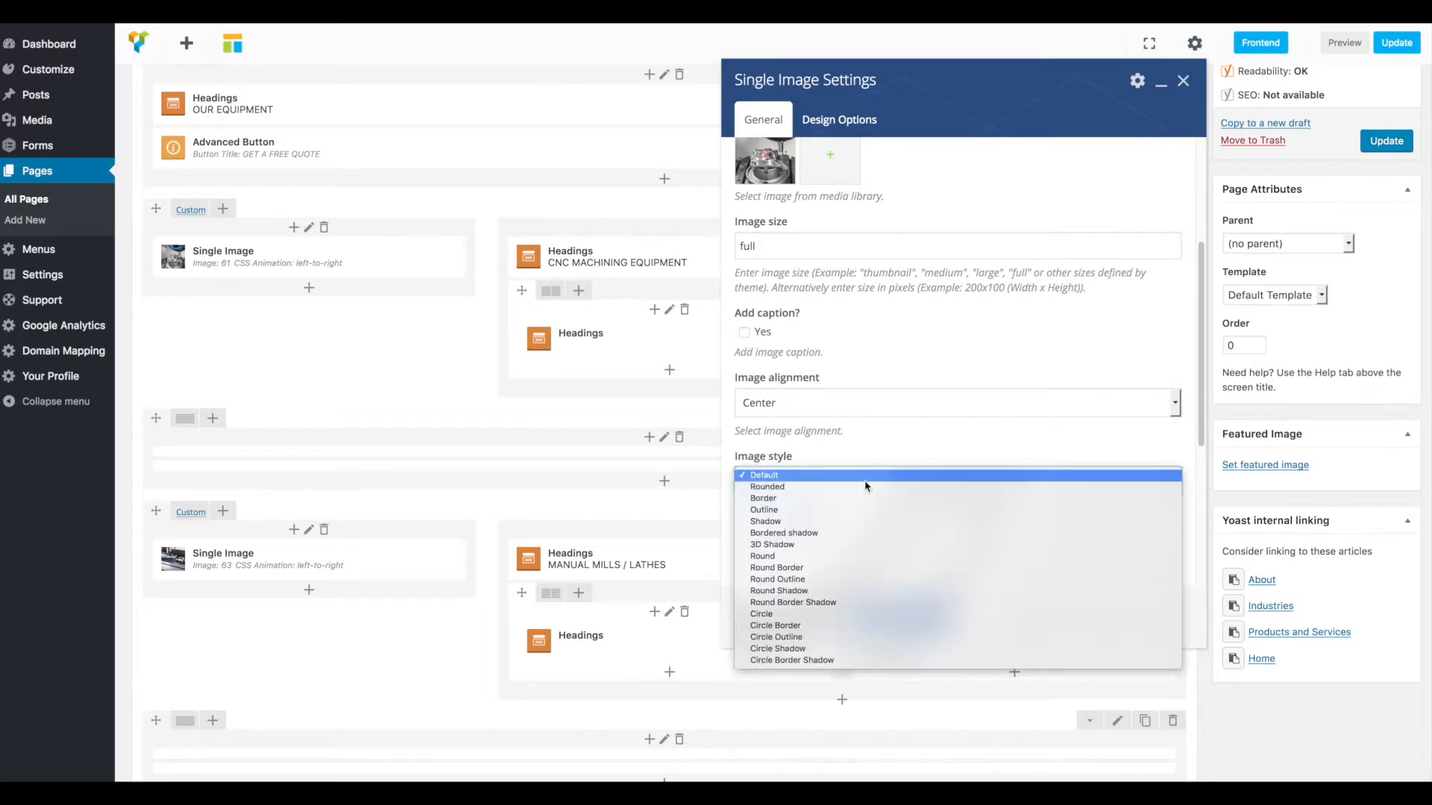
{"action": "left_click", "coordinate": [871, 614]}
{"action": "left_click", "coordinate": [895, 620]}
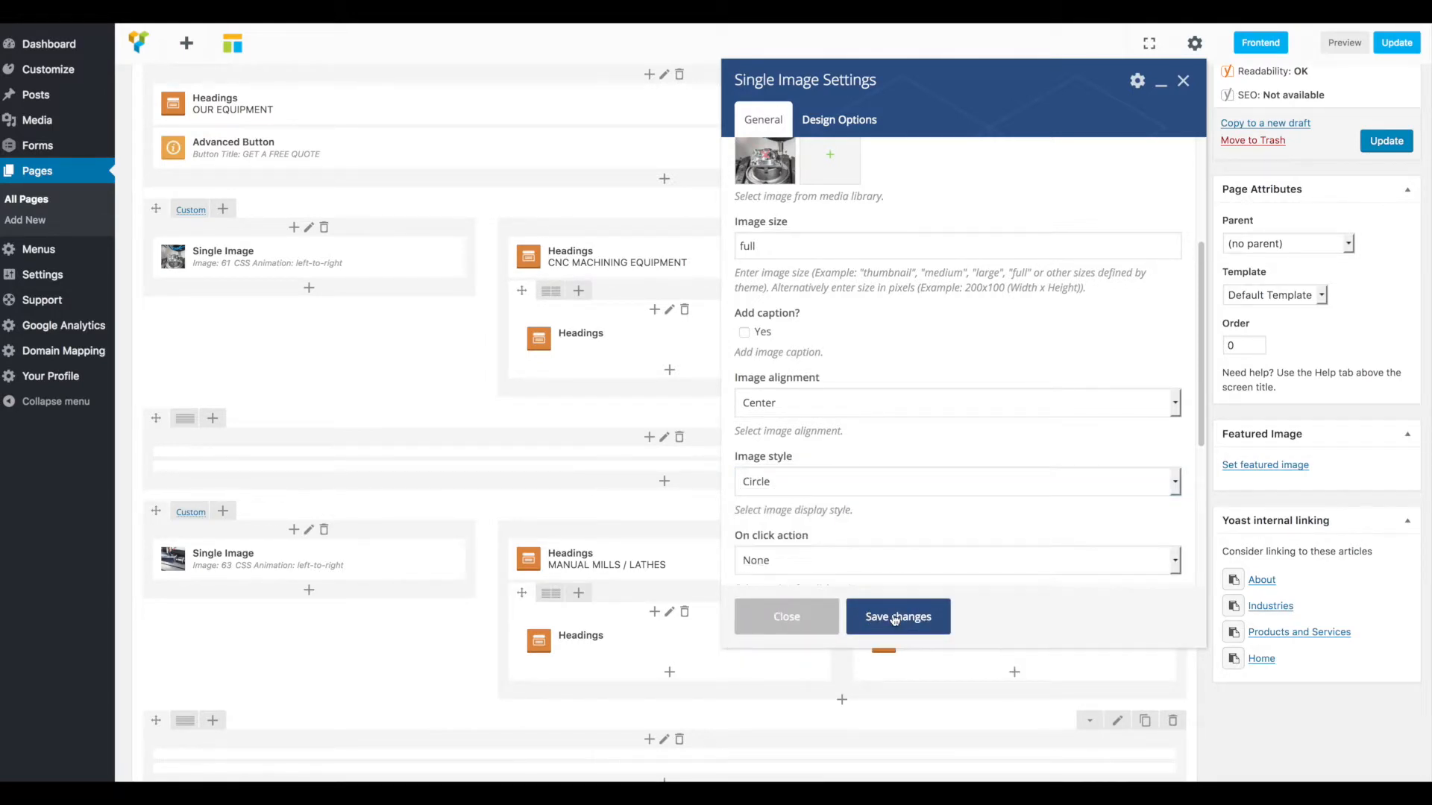
{"action": "left_click", "coordinate": [1184, 82]}
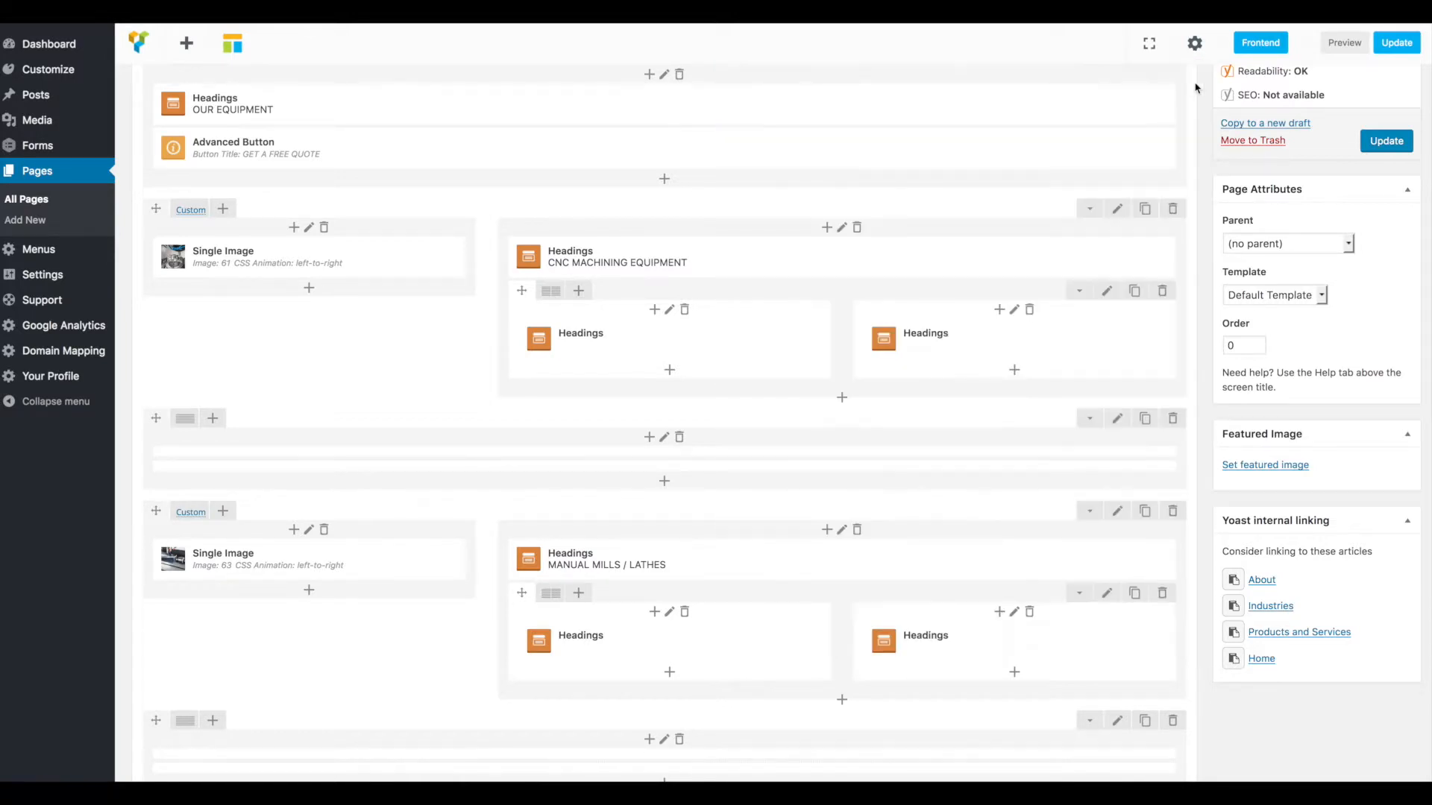
Update the Equipment page and check the CNC Machining Equipment image and the section below it on the live page
{"action": "left_click", "coordinate": [1378, 144]}
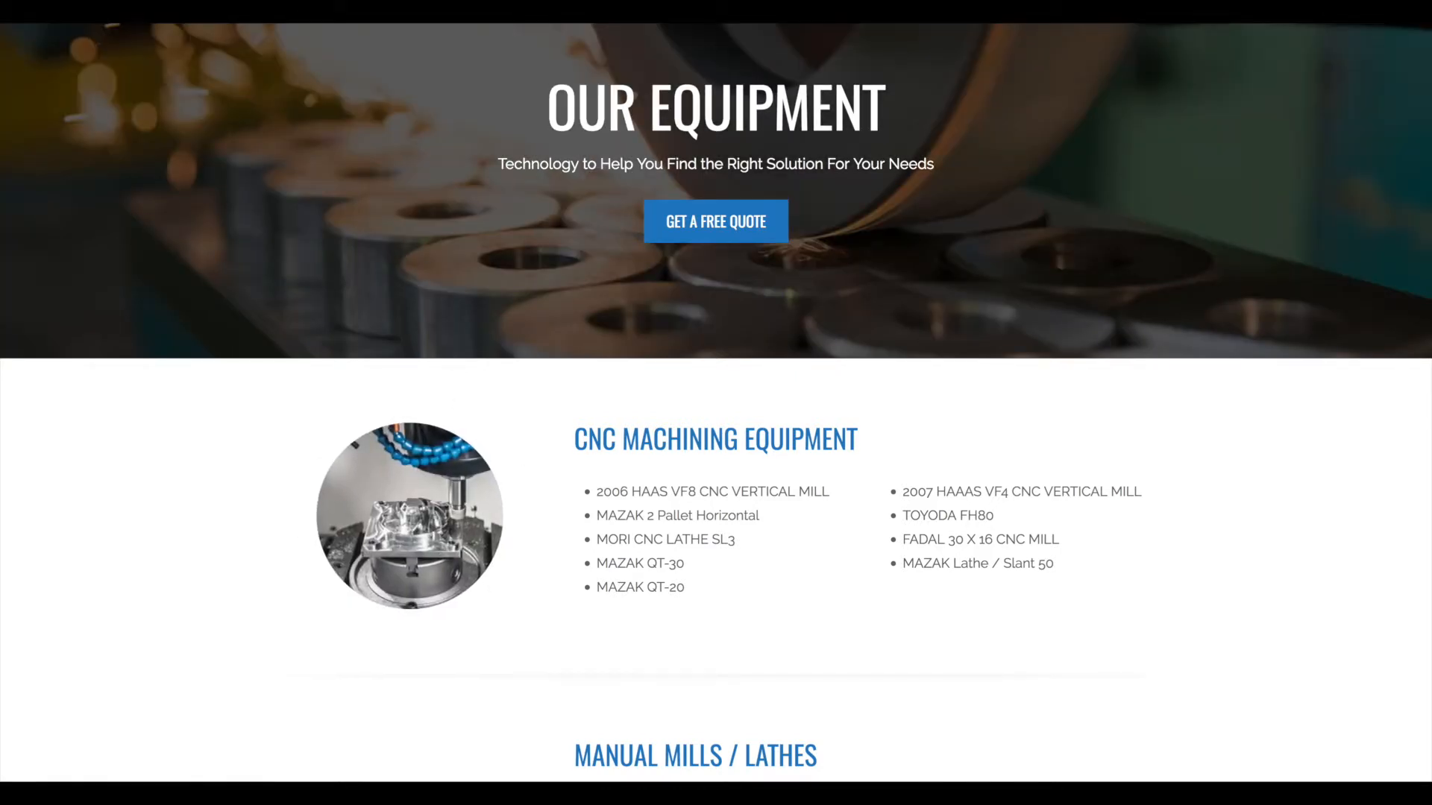
{"action": "scroll", "coordinate": [551, 507], "scroll_direction": "down", "scroll_amount": 4}
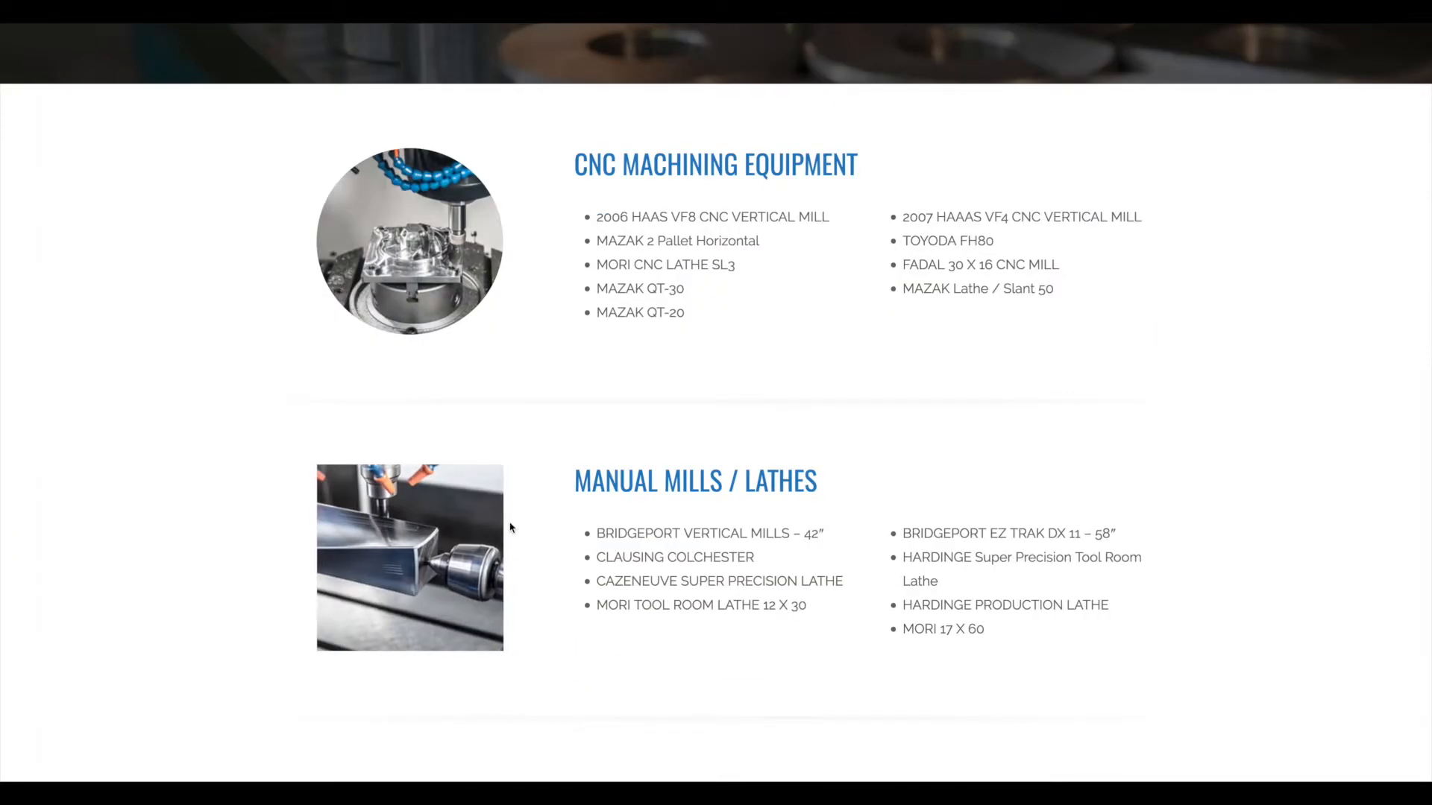
{"action": "scroll", "coordinate": [513, 516], "scroll_direction": "up", "scroll_amount": 4}
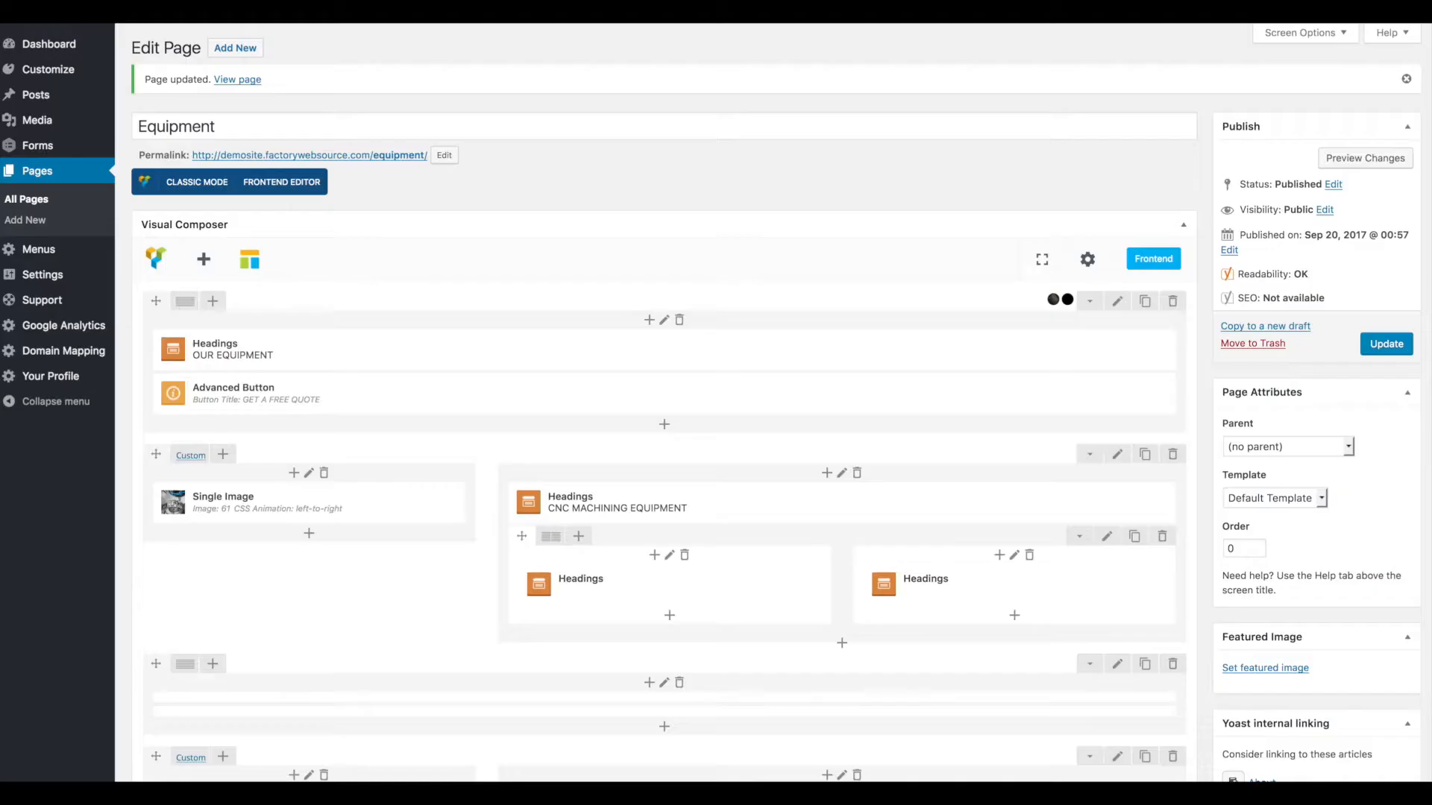
Set the image style of the CNC Machining Equipment row's single image to Default and save the change
{"action": "mouse_move", "coordinate": [372, 522]}
{"action": "left_click", "coordinate": [323, 504]}
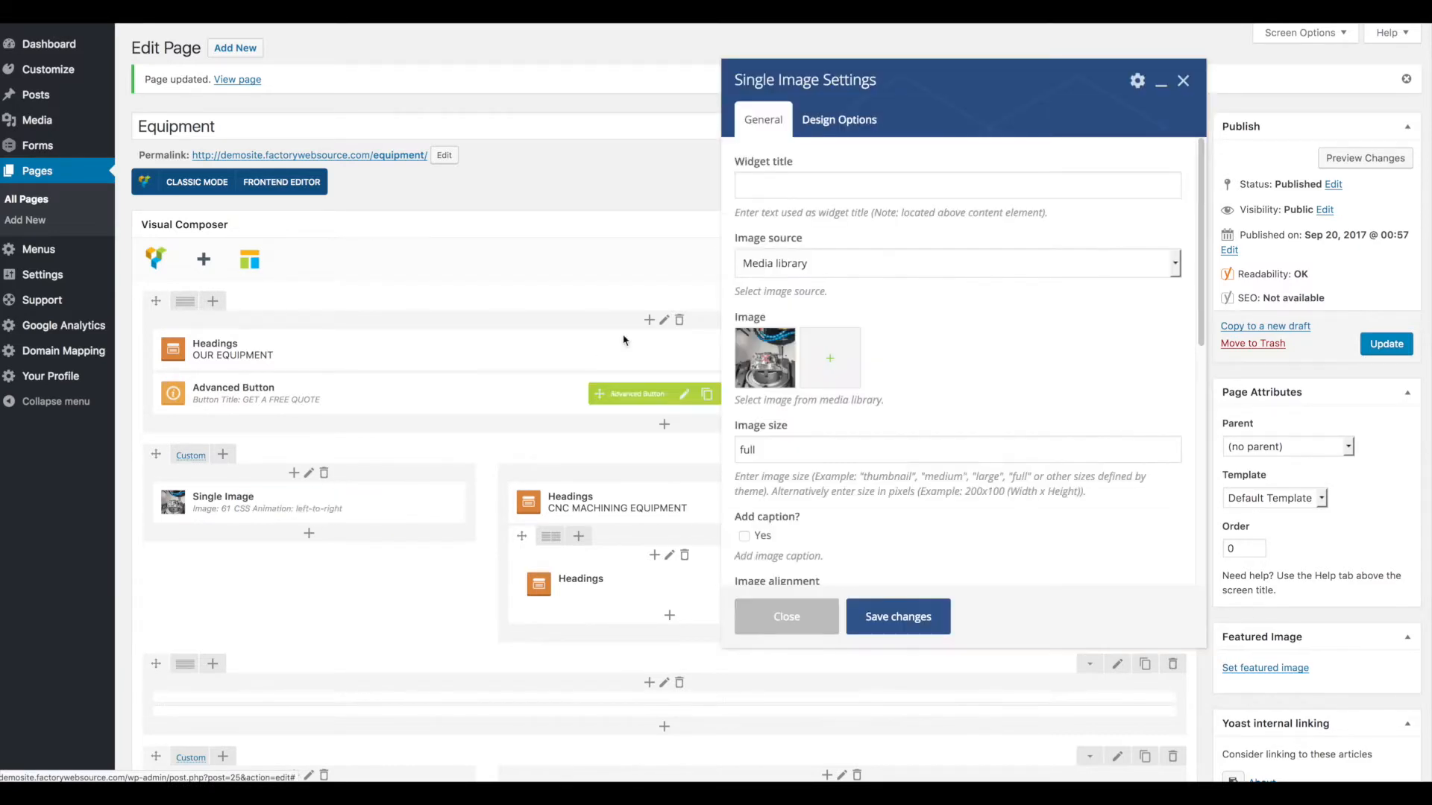
{"action": "scroll", "coordinate": [923, 393], "scroll_direction": "down", "scroll_amount": 5}
{"action": "left_click", "coordinate": [866, 357]}
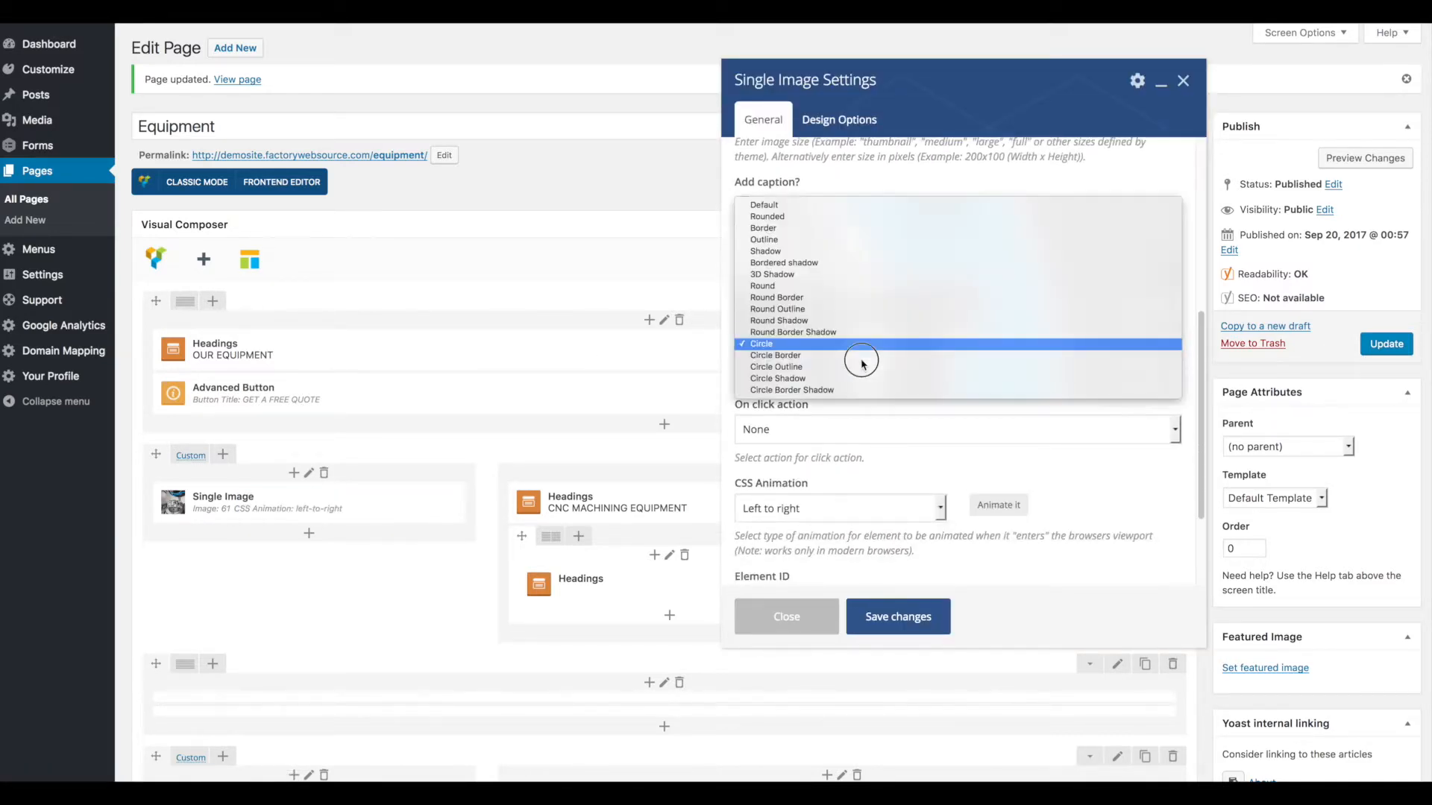
{"action": "left_click", "coordinate": [847, 210]}
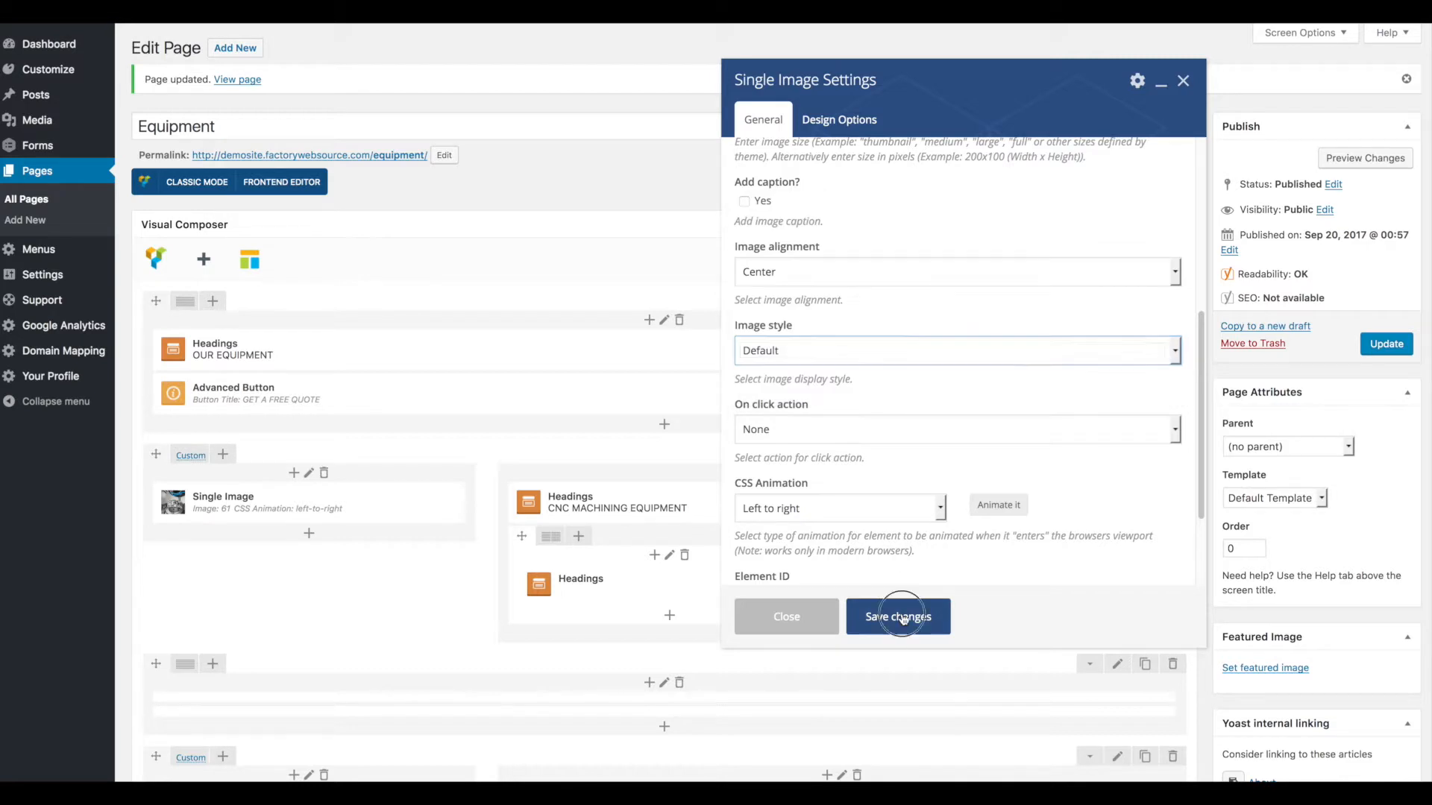
{"action": "left_click", "coordinate": [899, 617]}
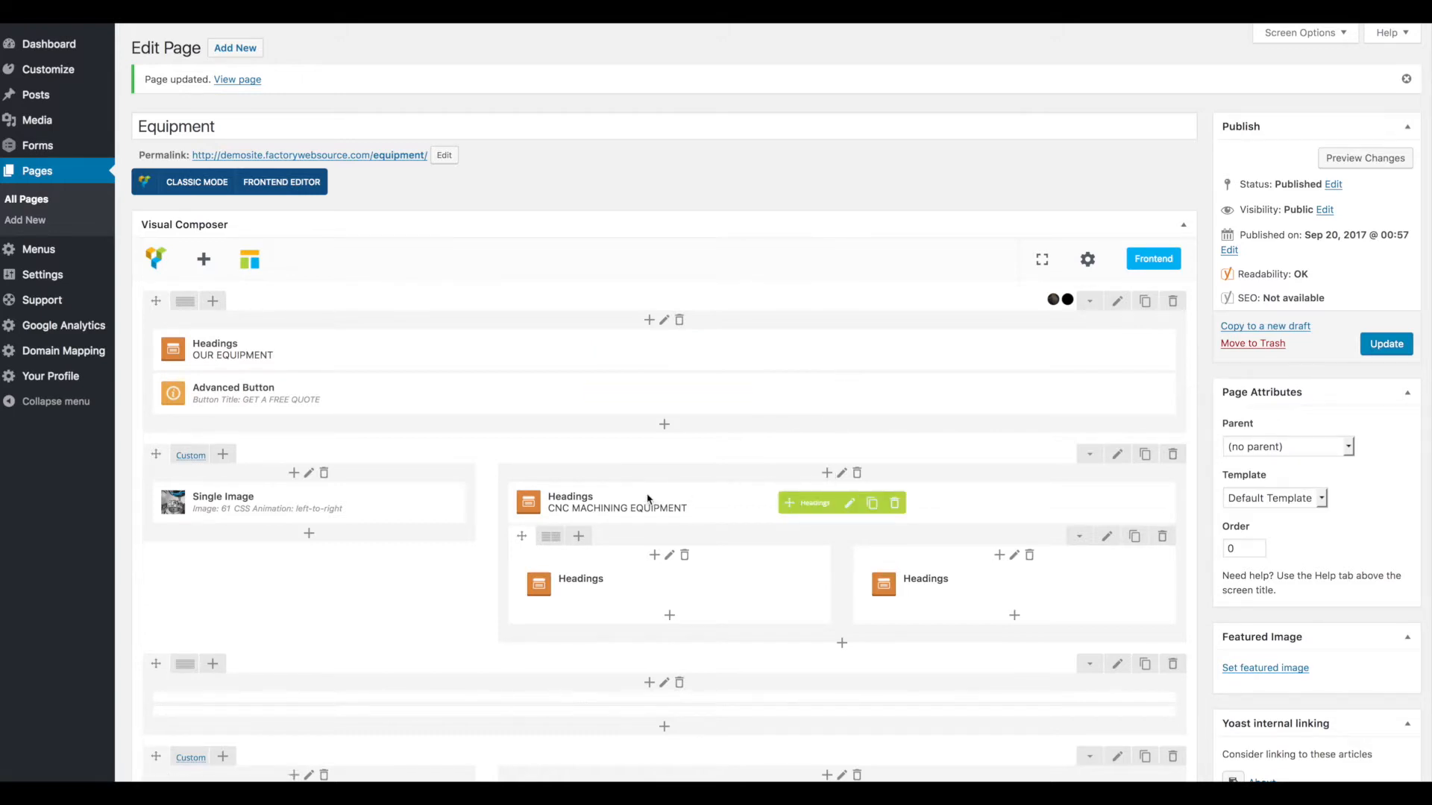
Review the title and typography settings of the CNC Machining Equipment heading and close them without saving
{"action": "left_click", "coordinate": [849, 504]}
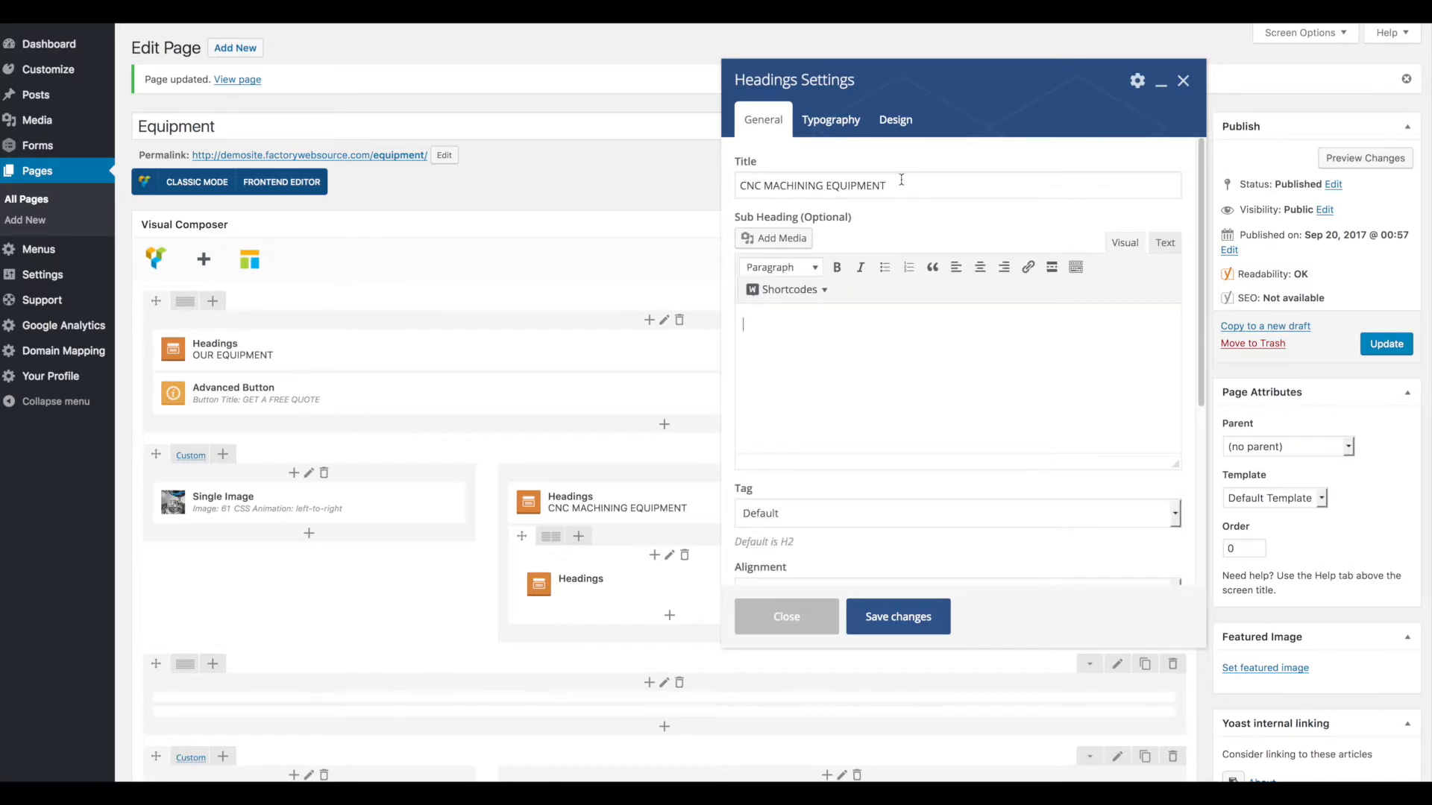
{"action": "left_click_drag", "start_coordinate": [902, 180], "coordinate": [728, 169]}
{"action": "left_click", "coordinate": [837, 121]}
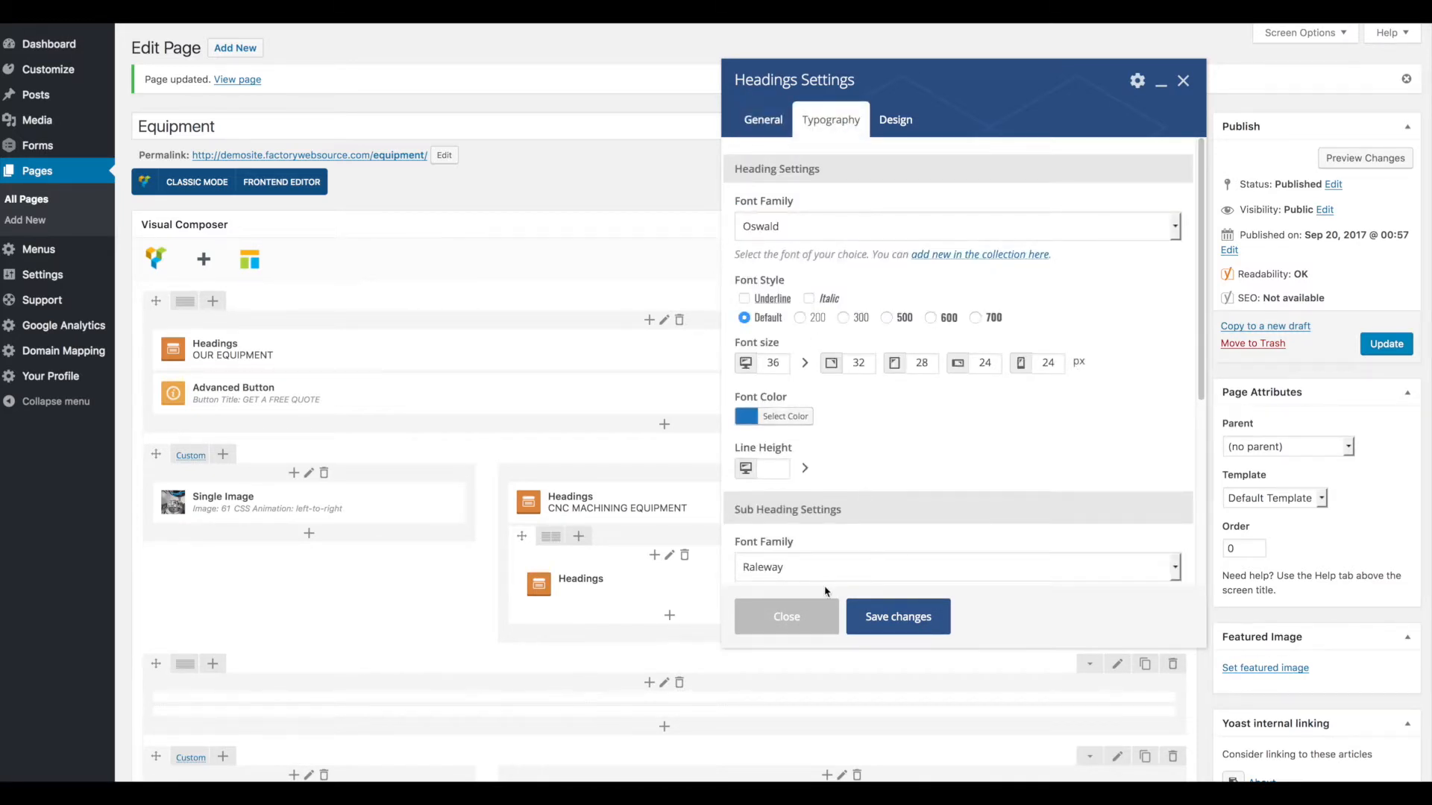
{"action": "left_click", "coordinate": [796, 627]}
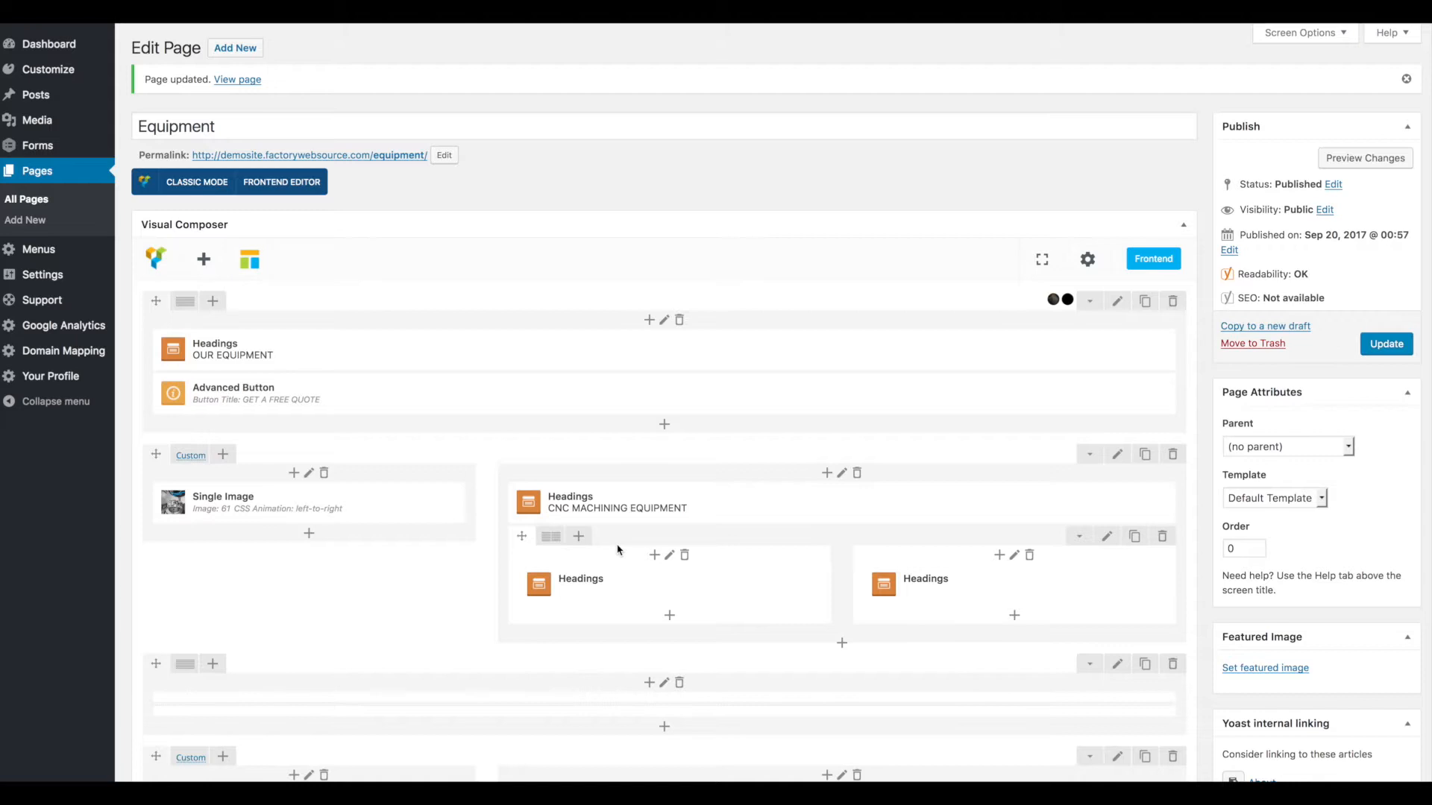
Check the bulleted sub heading text of the two side-by-side headings under CNC Machining Equipment
{"action": "mouse_move", "coordinate": [553, 537]}
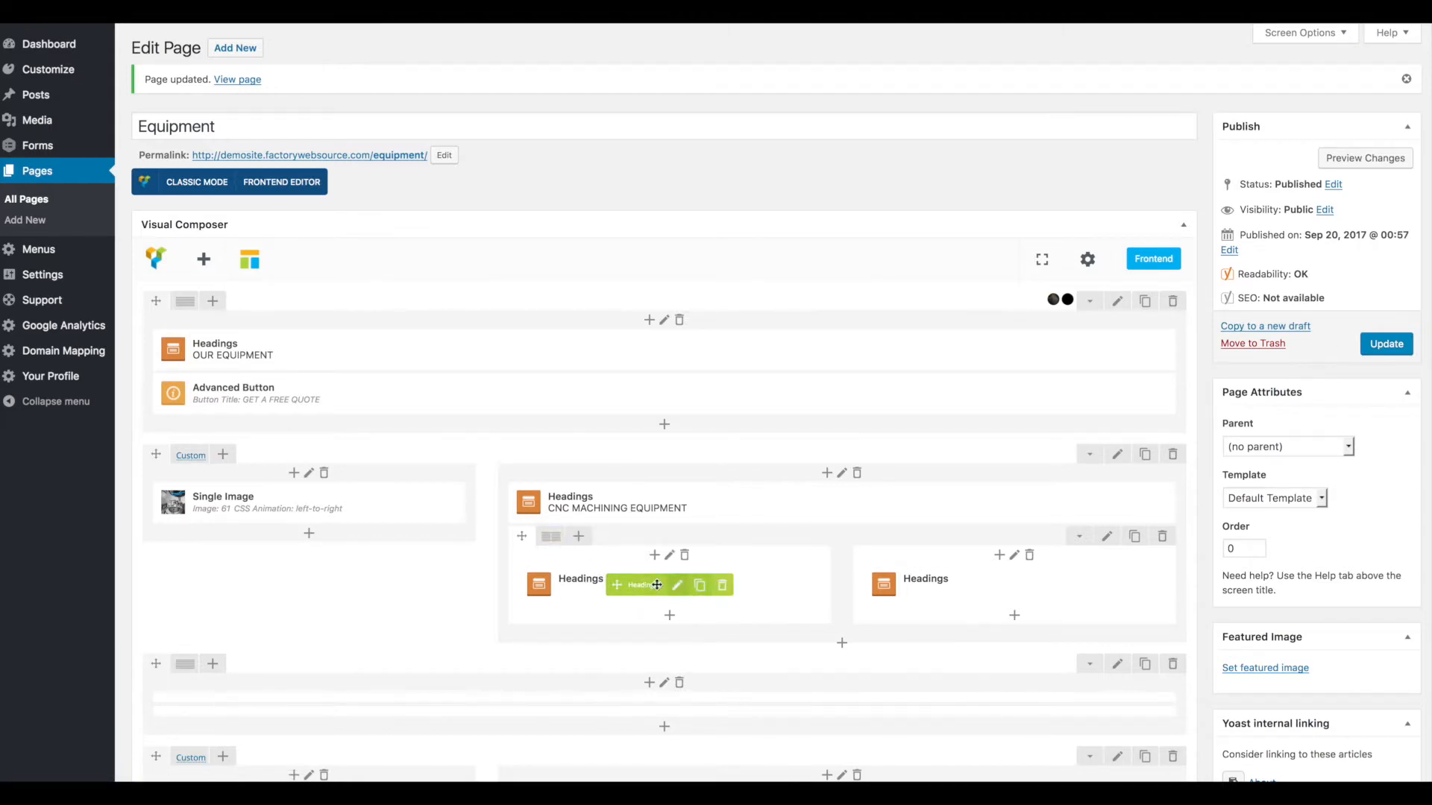
{"action": "left_click", "coordinate": [677, 588]}
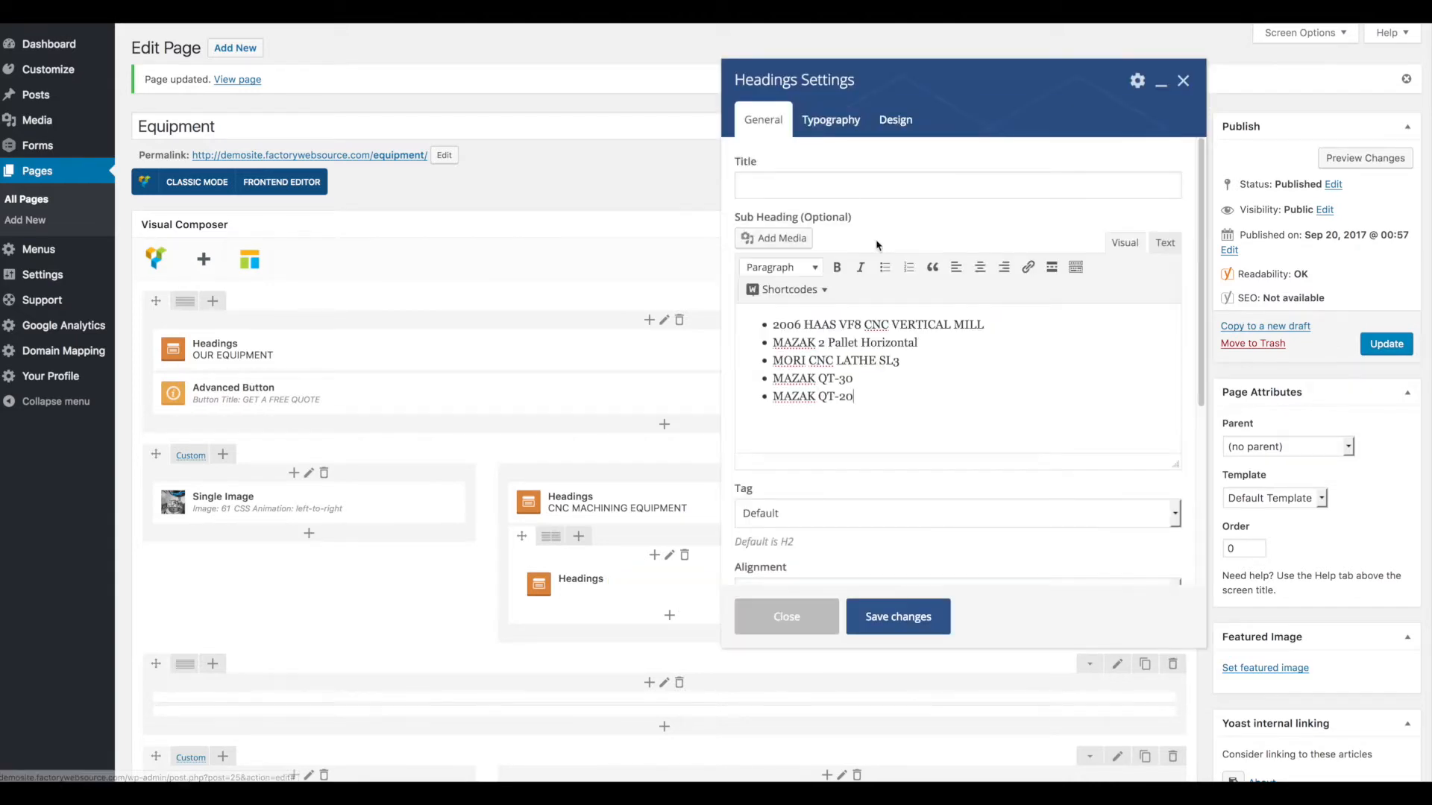
{"action": "left_click", "coordinate": [862, 396]}
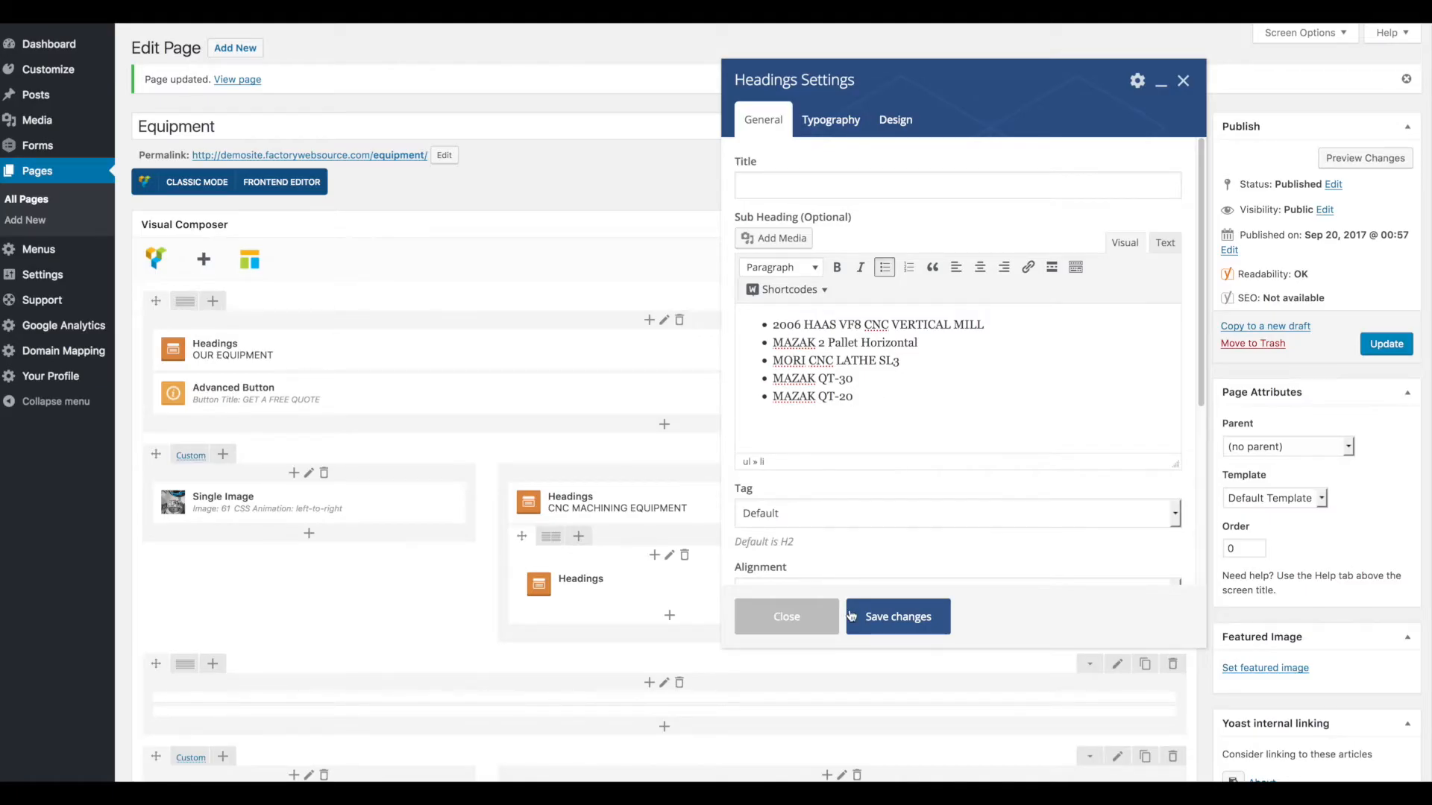
{"action": "left_click", "coordinate": [808, 616]}
{"action": "left_click", "coordinate": [1024, 587]}
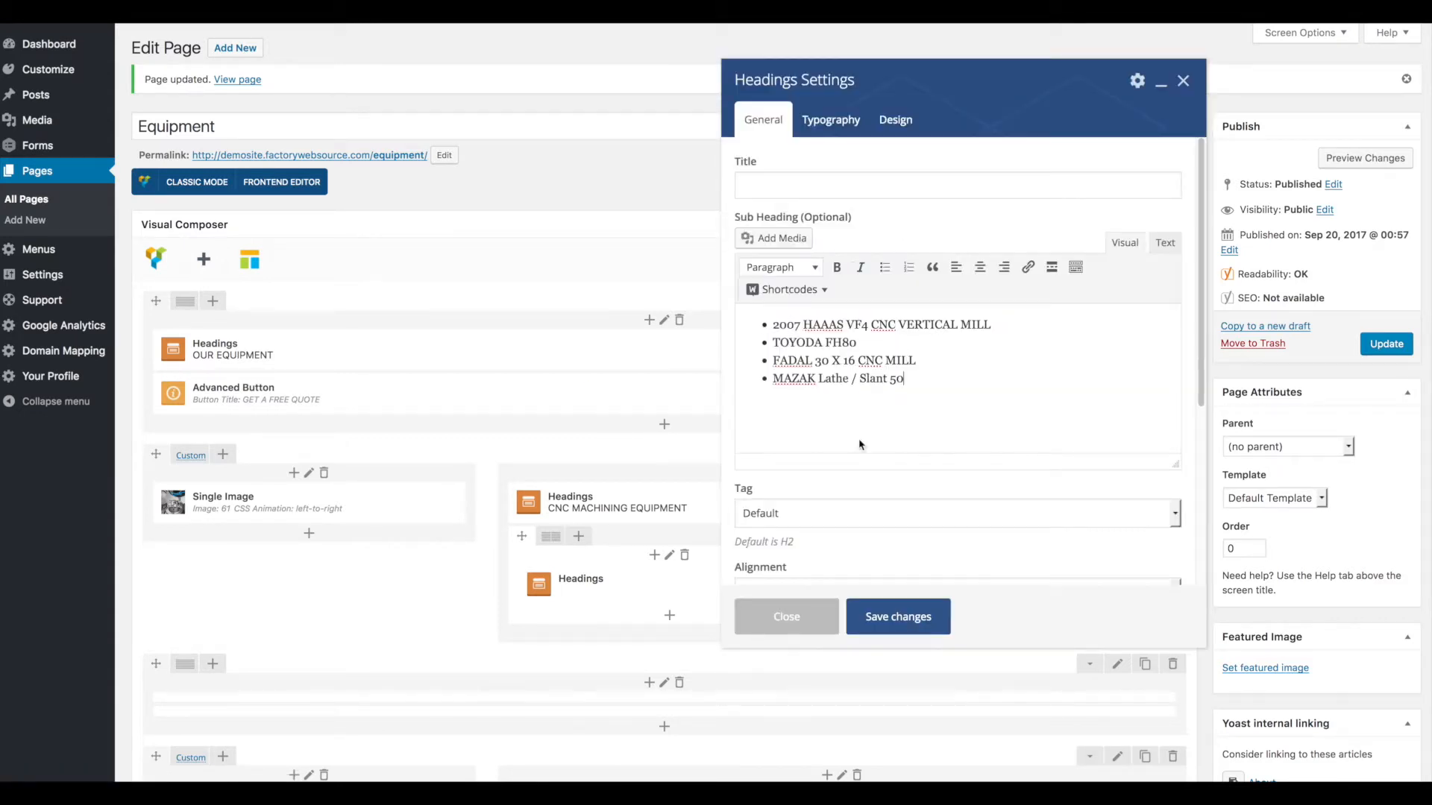
{"action": "left_click", "coordinate": [800, 621]}
Add an inner row below the two CNC equipment list headings and insert a Headings element into it
{"action": "mouse_move", "coordinate": [534, 537]}
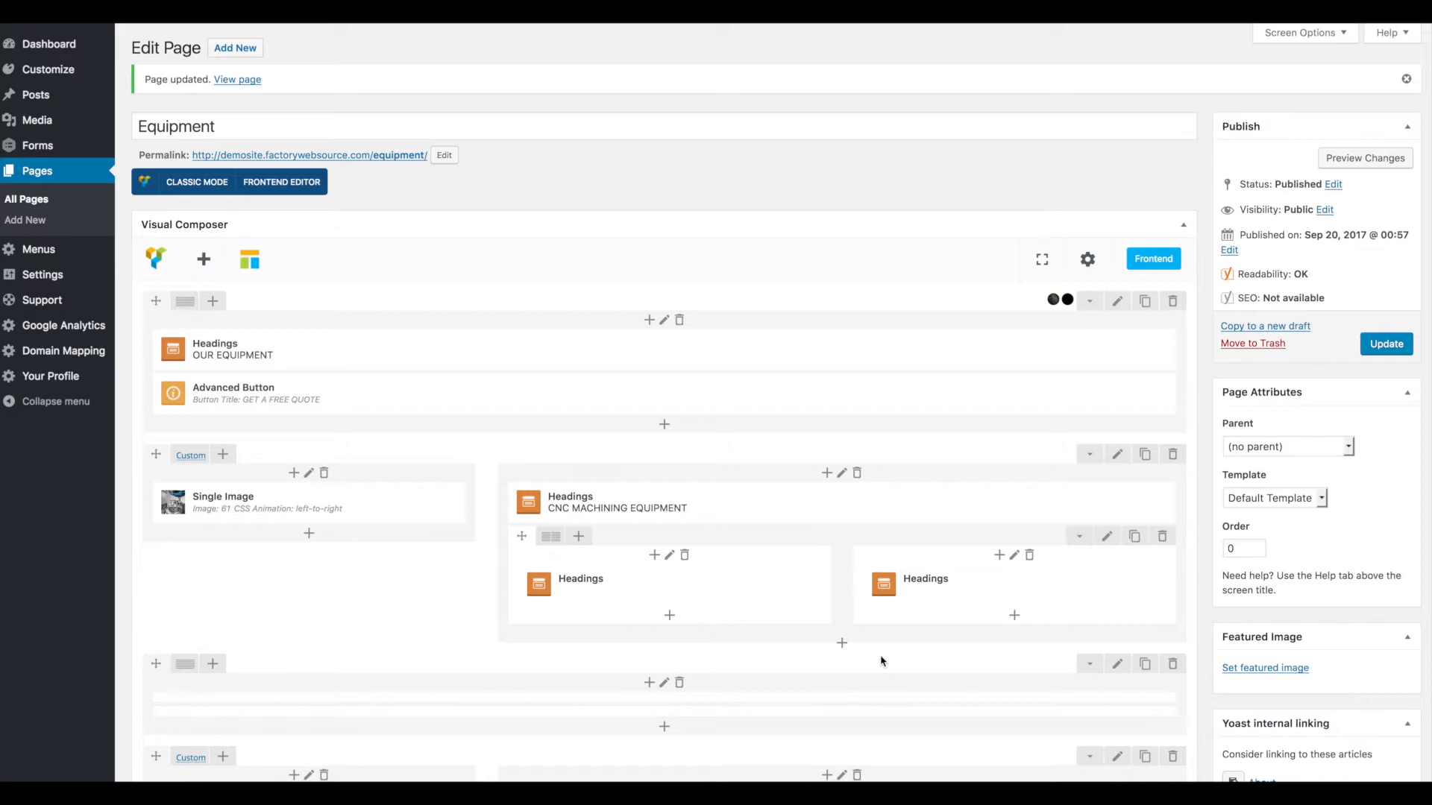
{"action": "left_click", "coordinate": [842, 644]}
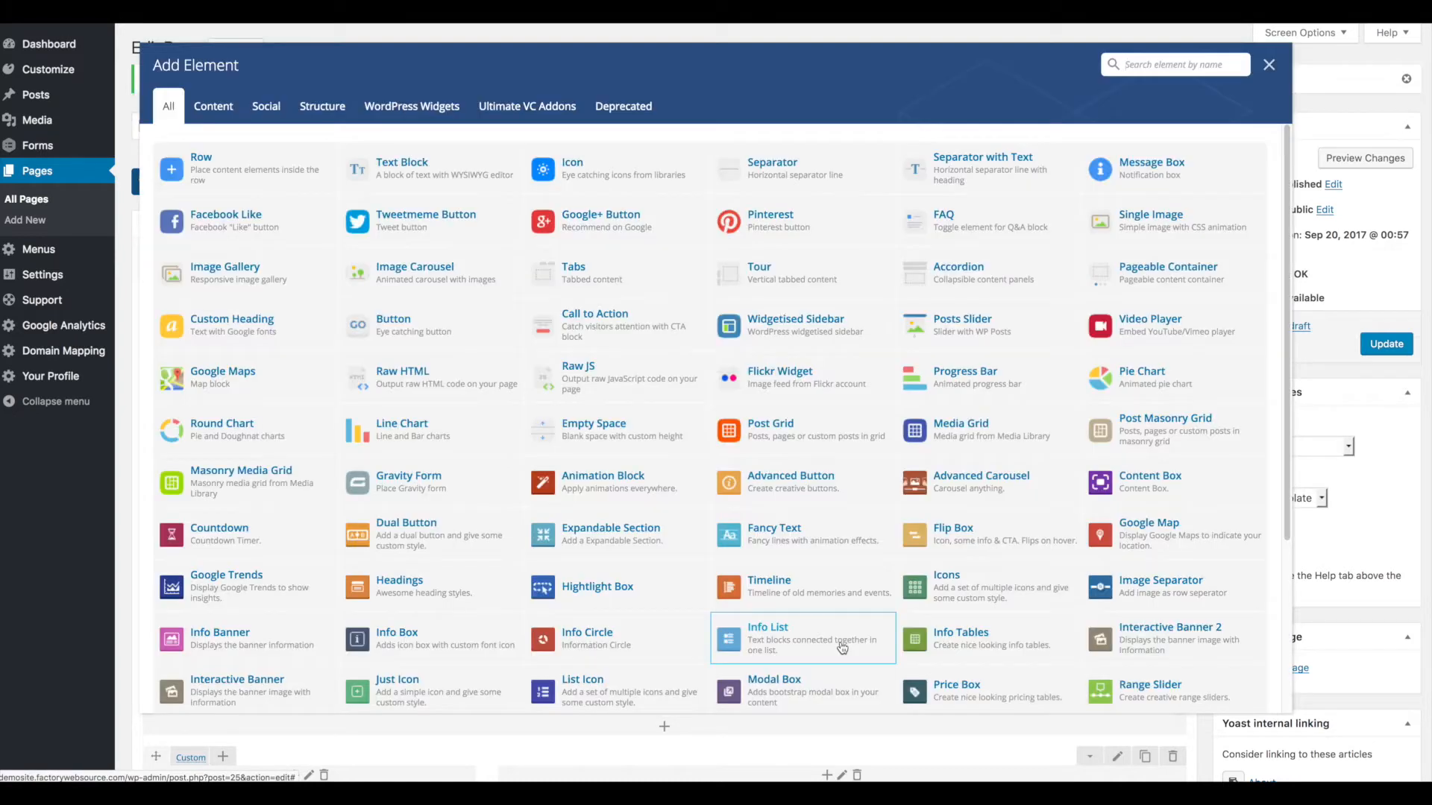
{"action": "left_click", "coordinate": [216, 165]}
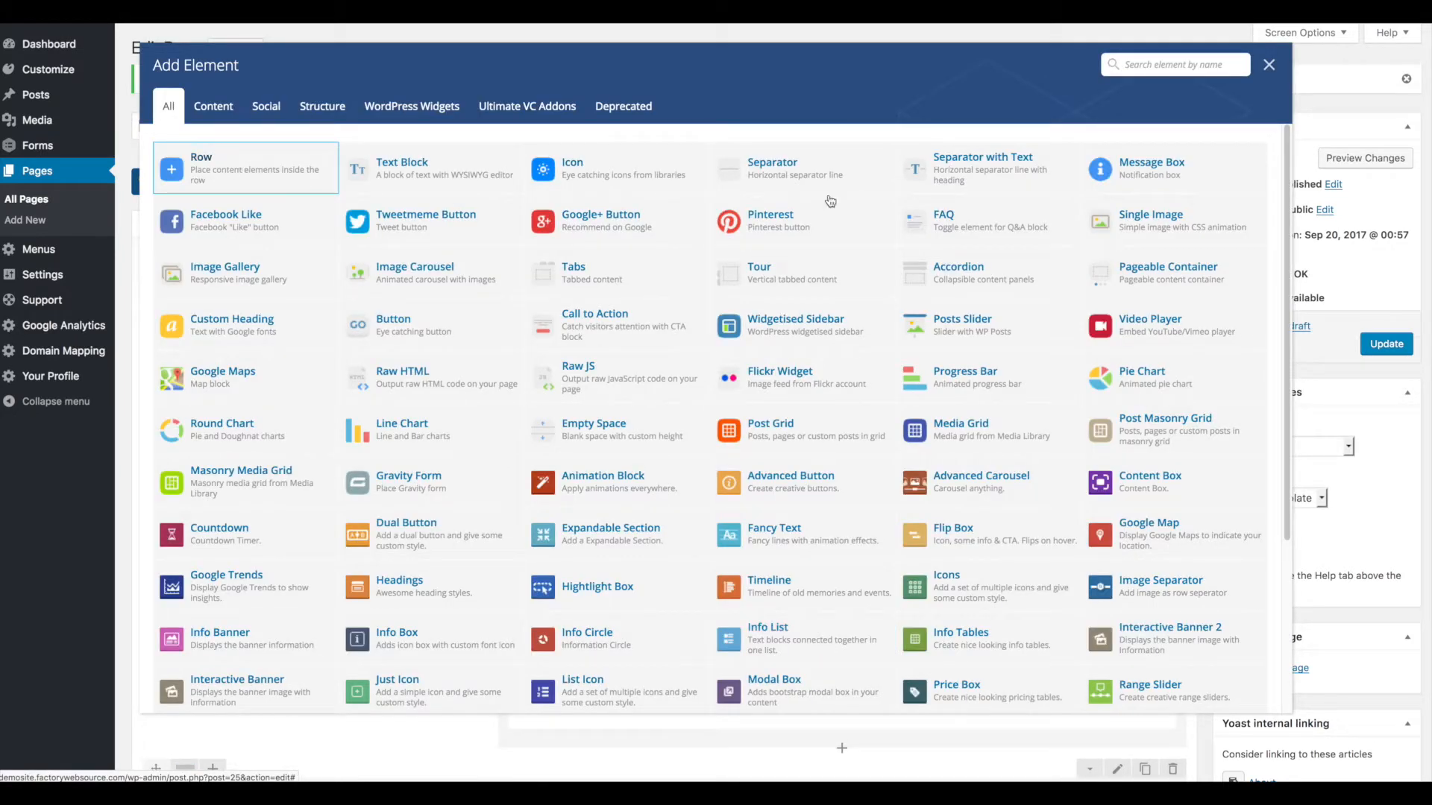
{"action": "left_click", "coordinate": [1269, 65]}
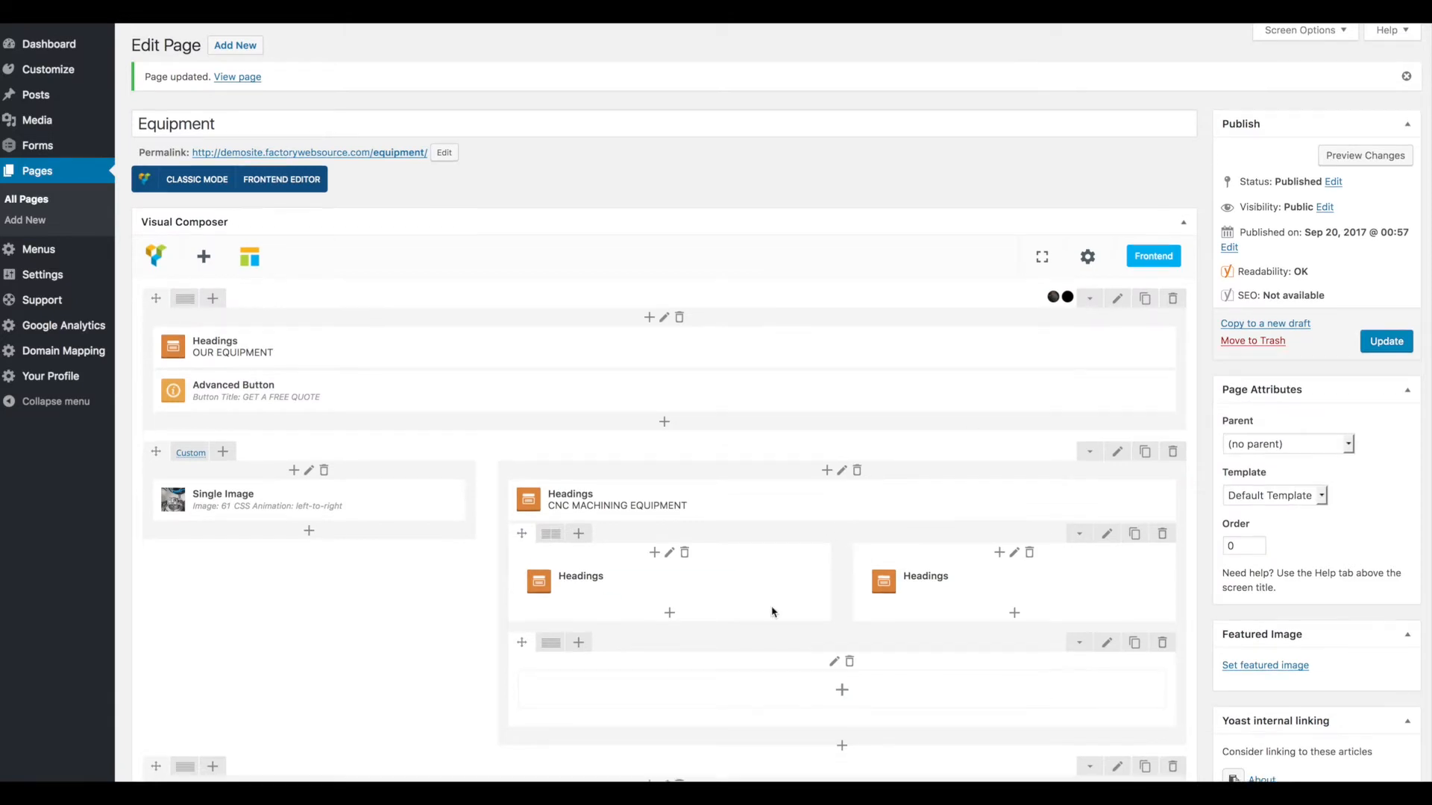
{"action": "scroll", "coordinate": [772, 612], "scroll_direction": "down", "scroll_amount": 1}
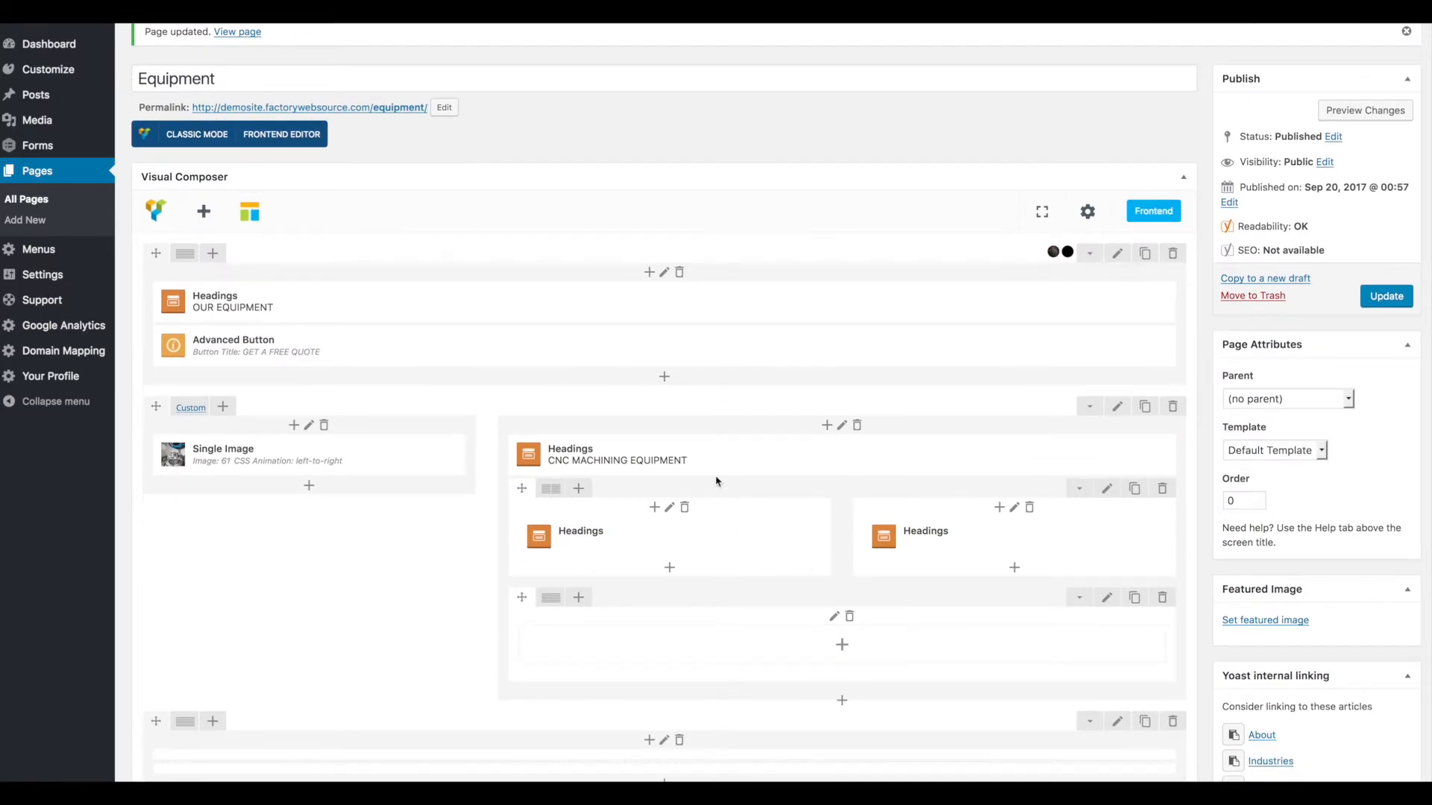
{"action": "left_click", "coordinate": [842, 645]}
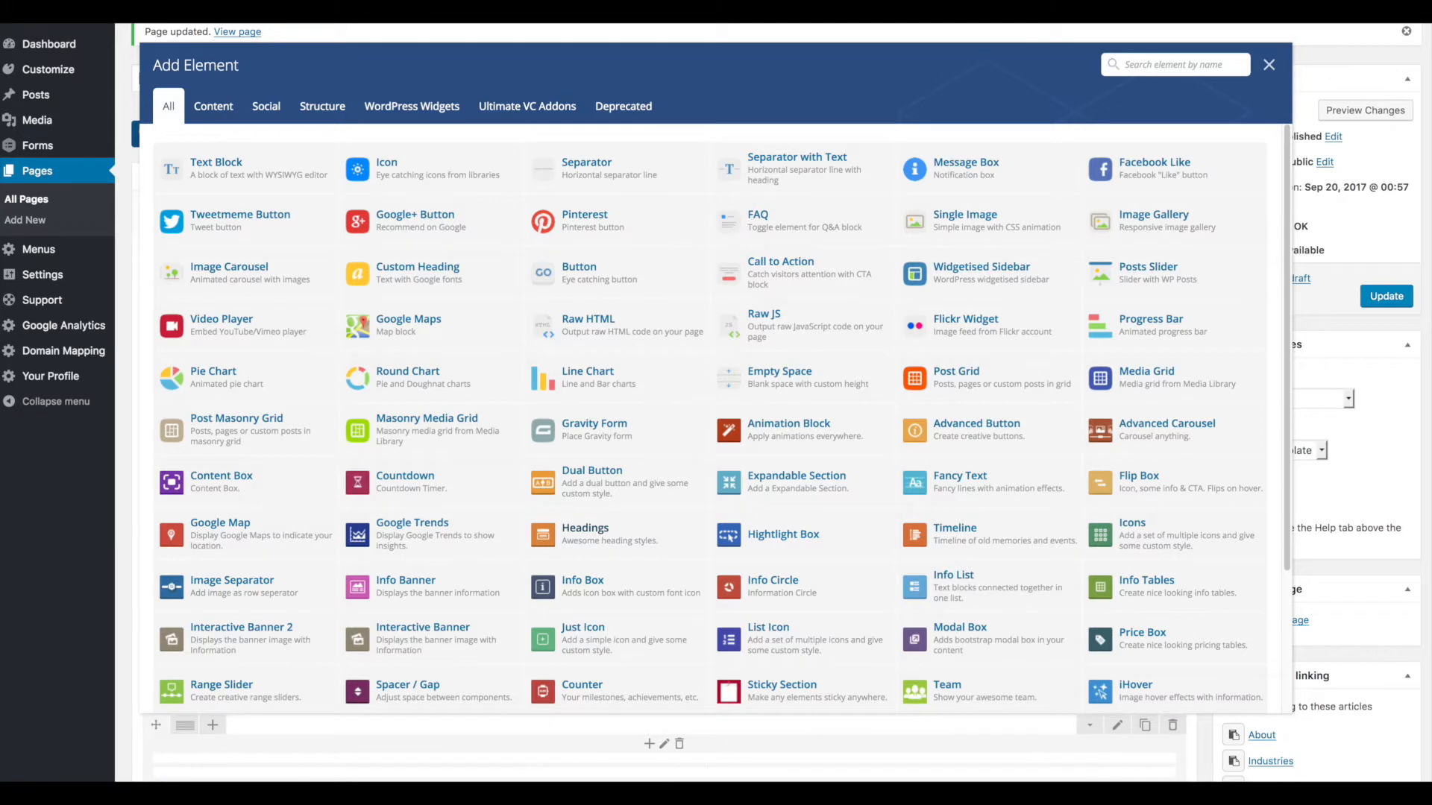
{"action": "left_click", "coordinate": [1268, 65]}
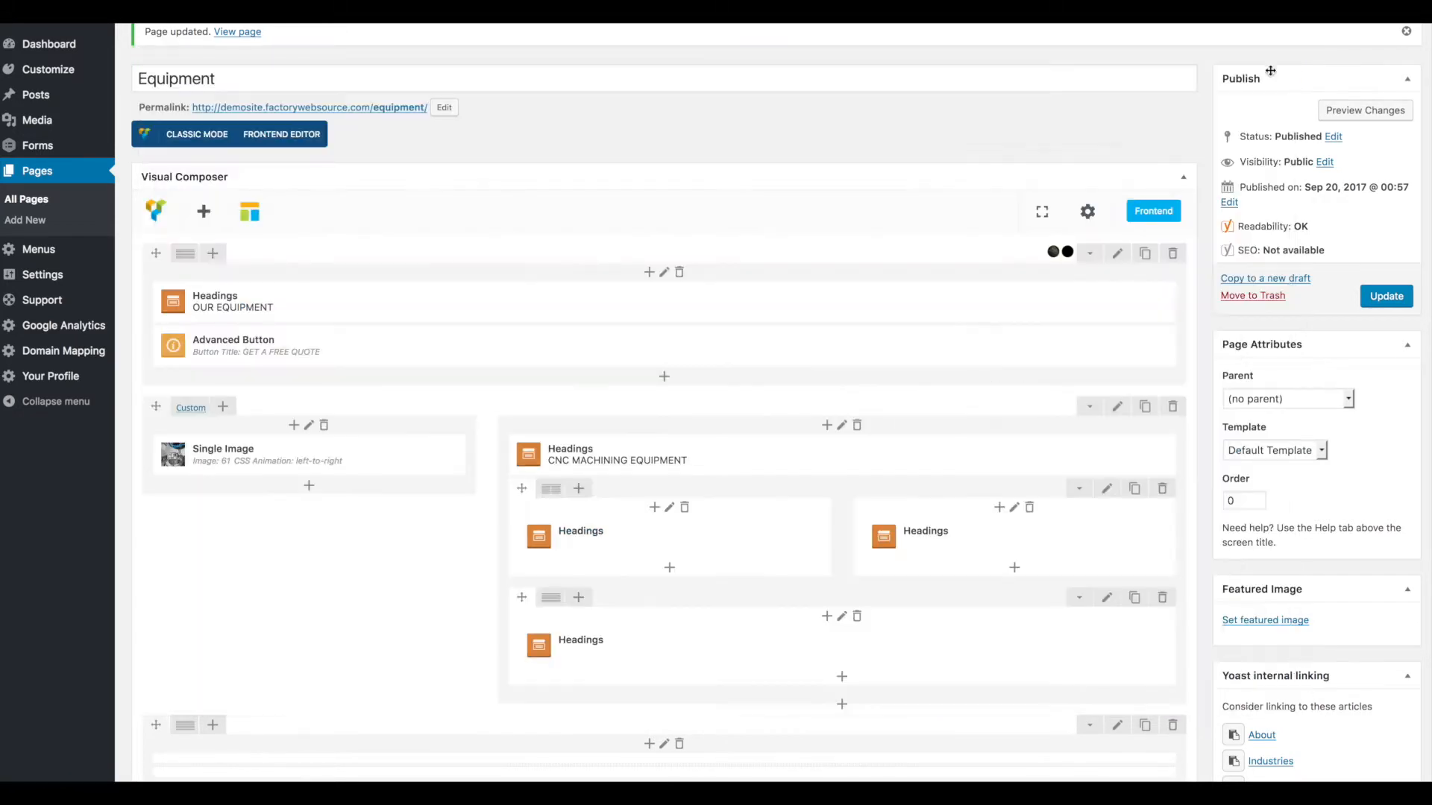
Enter "Sample text" as the new heading's sub heading, save it, look over its typography options and close the settings
{"action": "left_click", "coordinate": [850, 648]}
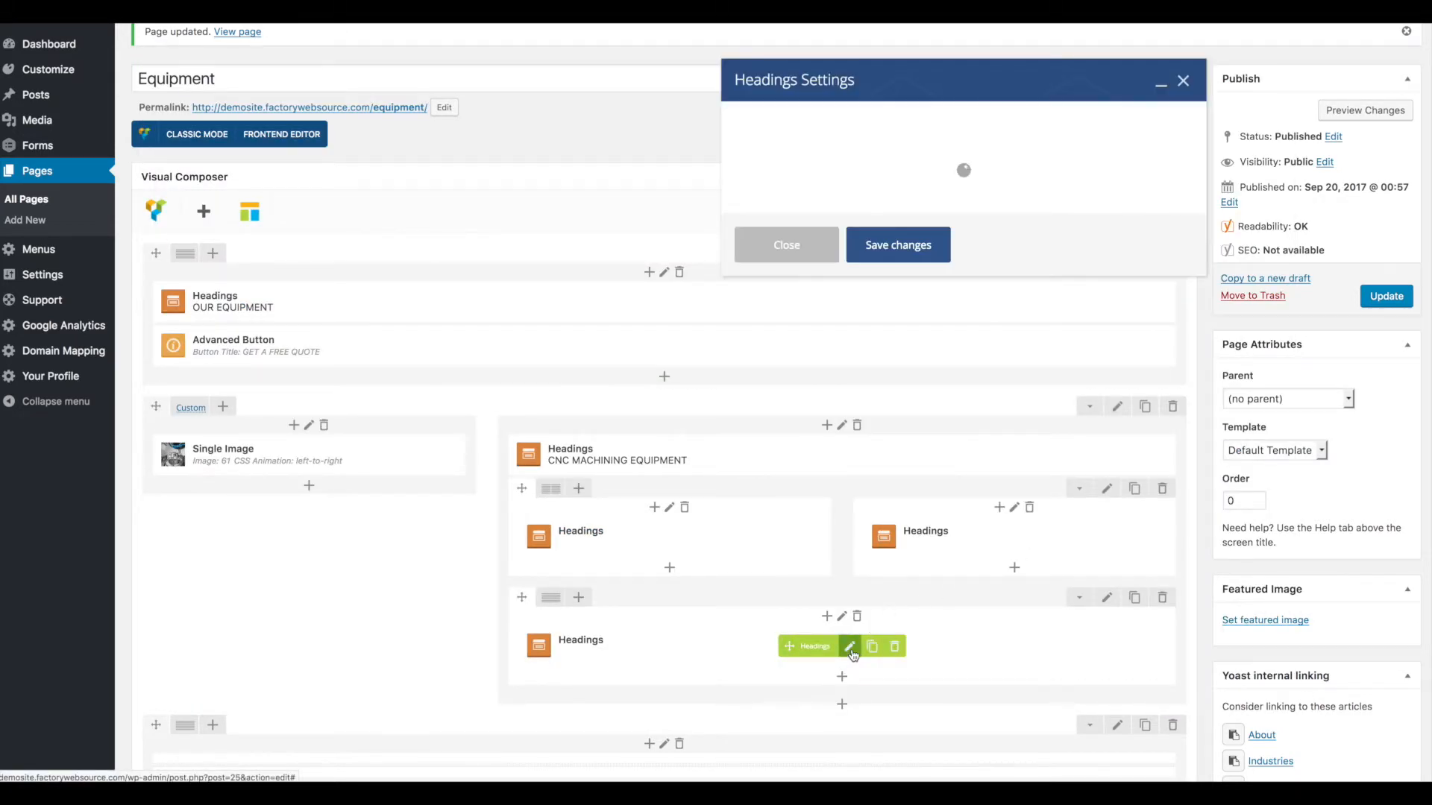
{"action": "left_click", "coordinate": [847, 340]}
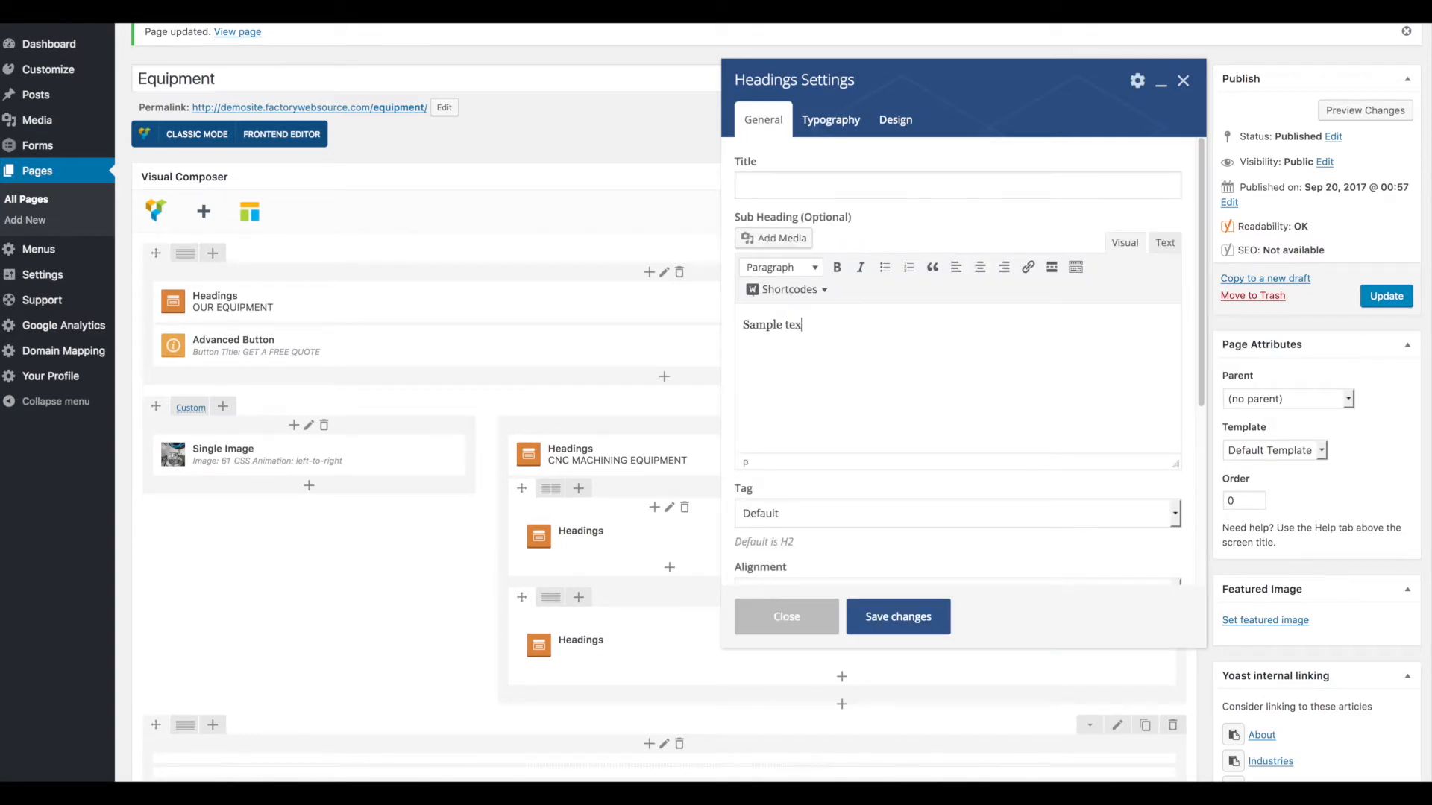
{"action": "left_click", "coordinate": [917, 625]}
{"action": "left_click", "coordinate": [839, 125]}
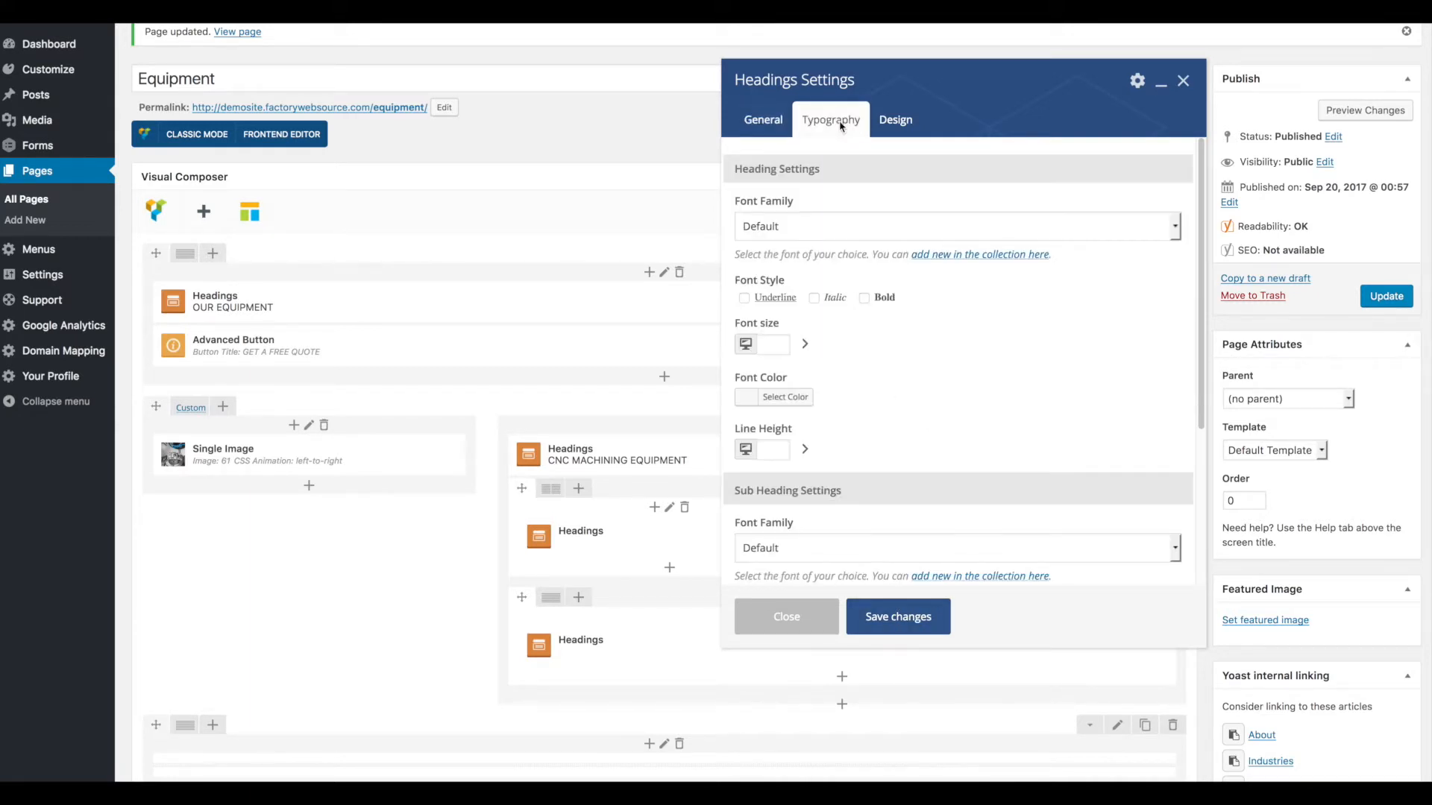
{"action": "scroll", "coordinate": [887, 470], "scroll_direction": "down", "scroll_amount": 1}
{"action": "left_click", "coordinate": [771, 127]}
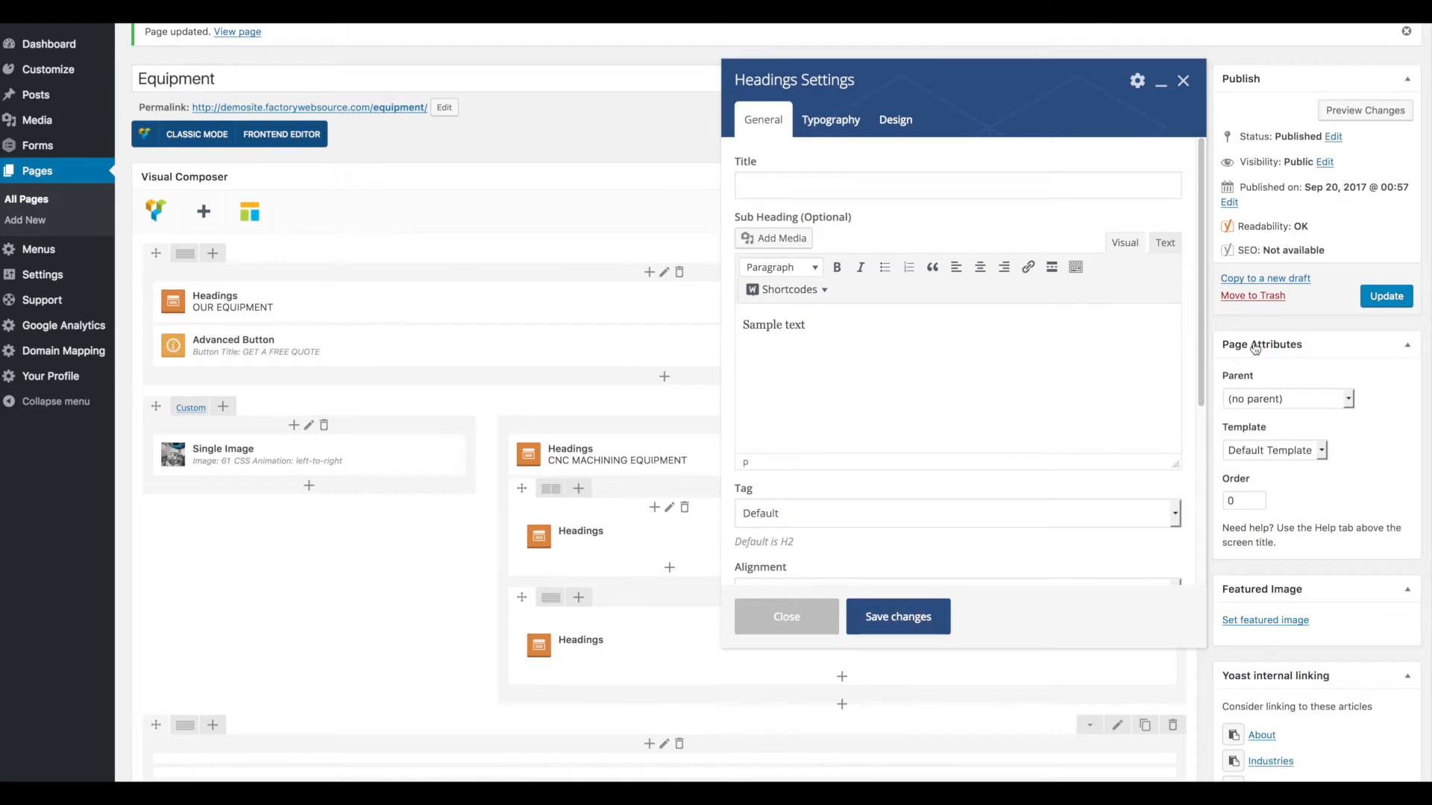
{"action": "left_click", "coordinate": [1183, 82]}
Update the Equipment page and view the CNC Machining Equipment section on the live page
{"action": "left_click", "coordinate": [1386, 297]}
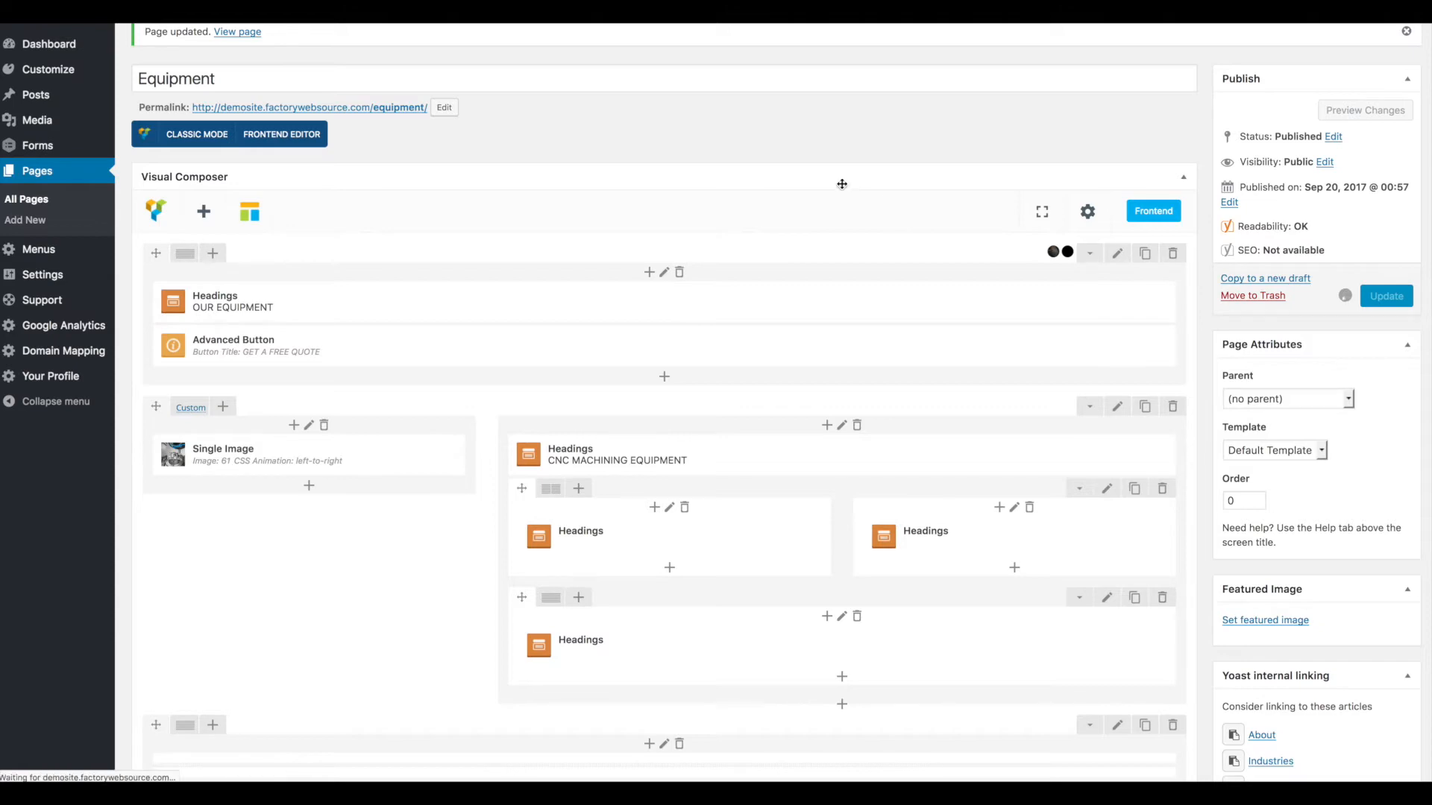
{"action": "left_click", "coordinate": [238, 32]}
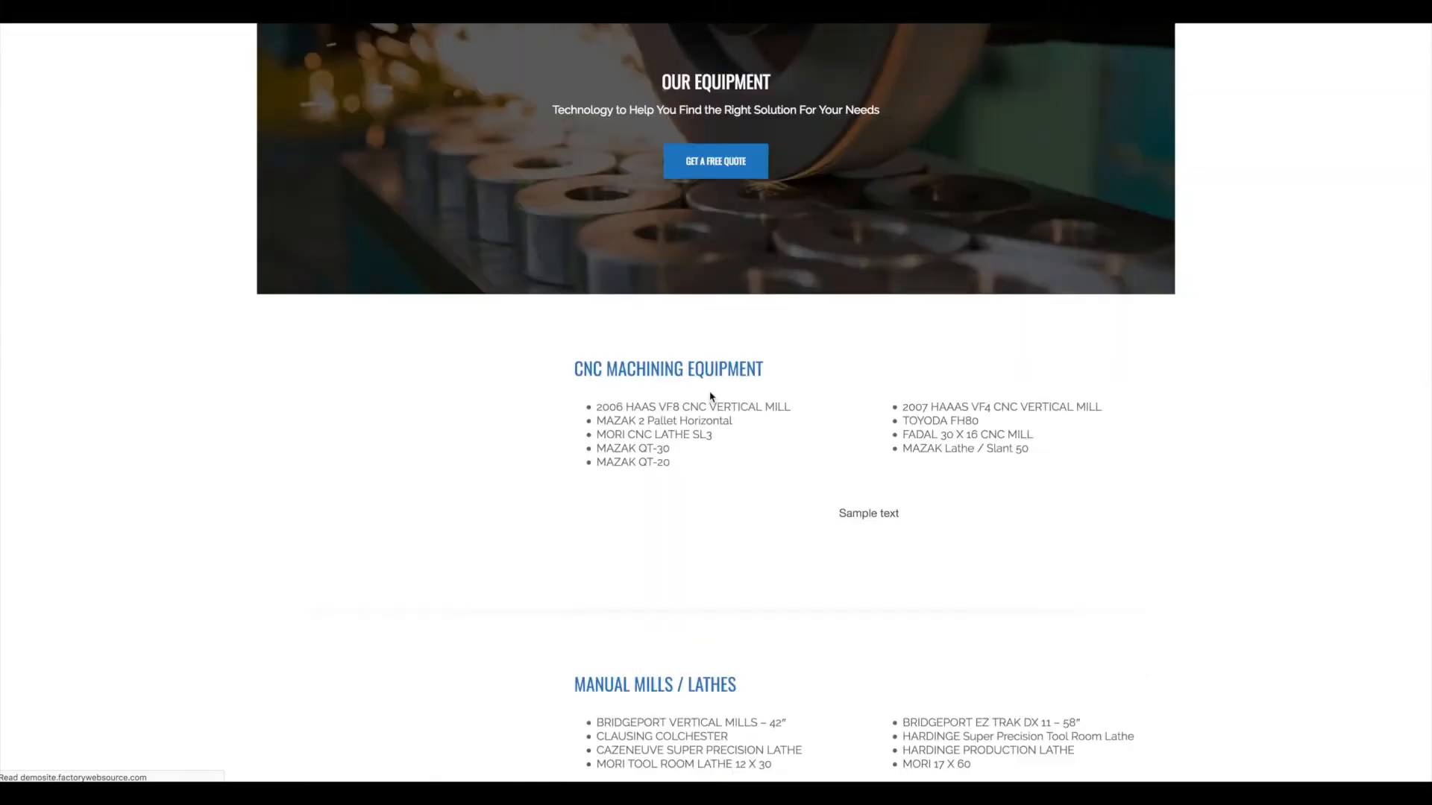
{"action": "scroll", "coordinate": [998, 496], "scroll_direction": "down", "scroll_amount": 2}
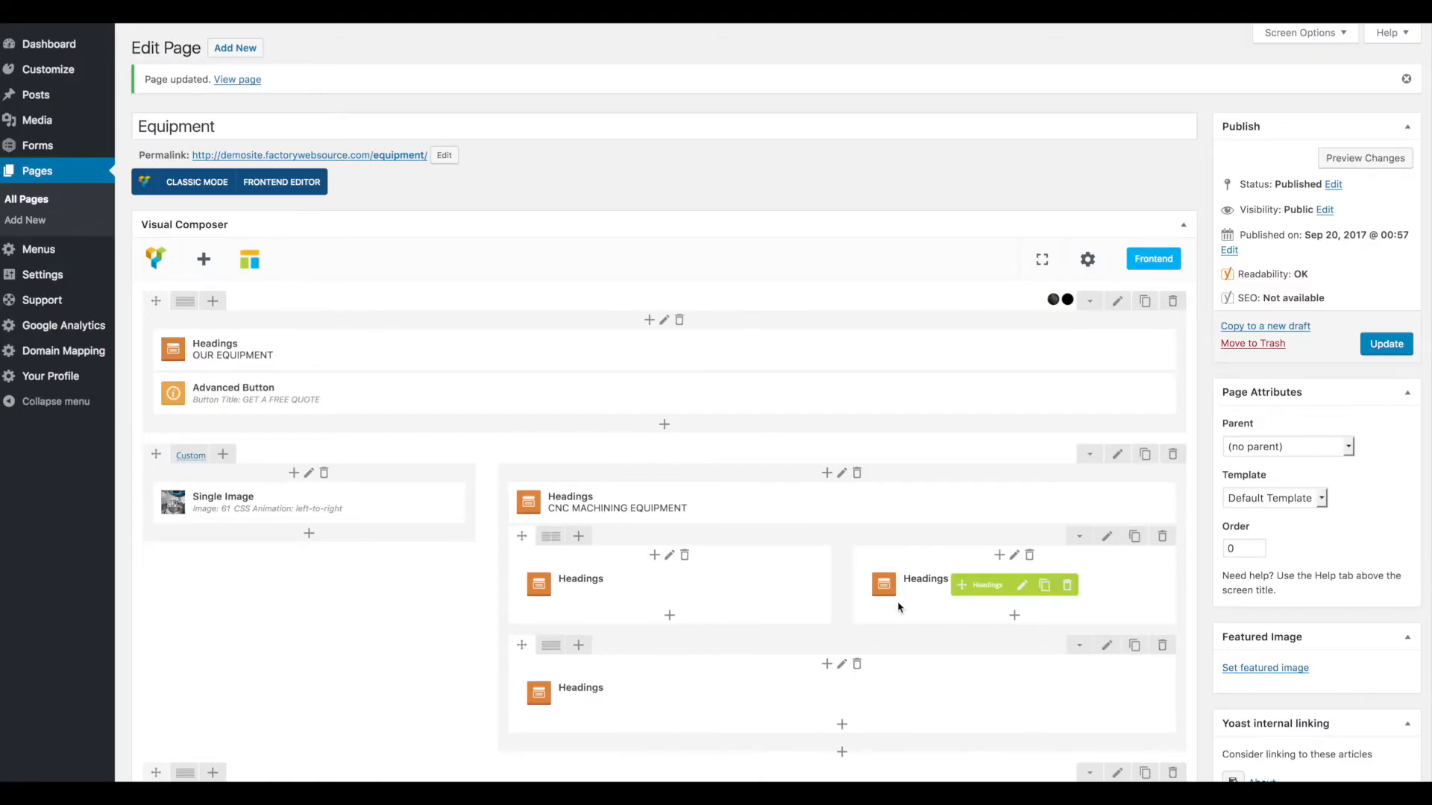
Set the alignment of the "Sample text" heading to Left and save the change
{"action": "scroll", "coordinate": [853, 611], "scroll_direction": "down", "scroll_amount": 2}
{"action": "left_click", "coordinate": [849, 575]}
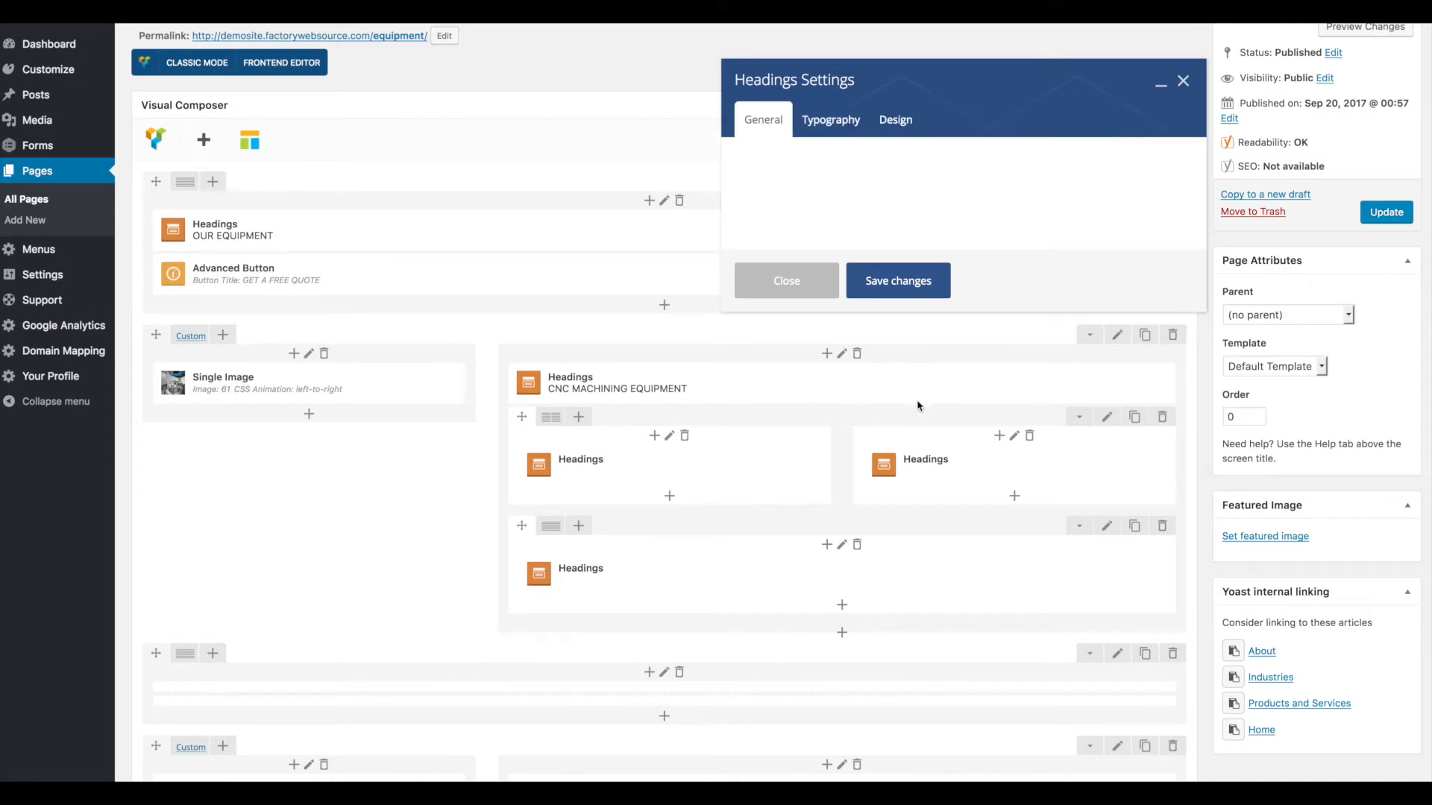
{"action": "scroll", "coordinate": [885, 529], "scroll_direction": "down", "scroll_amount": 2}
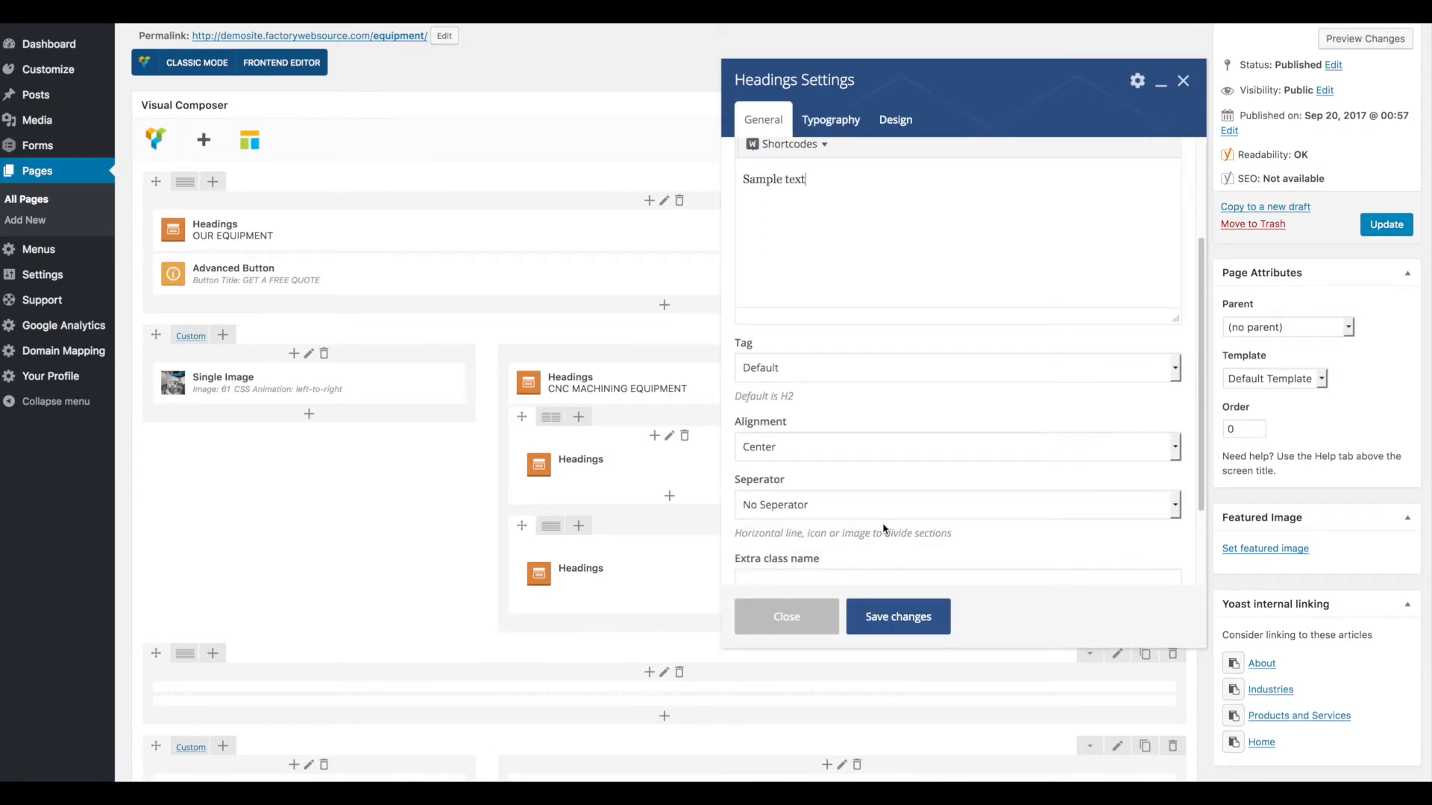
{"action": "left_click", "coordinate": [805, 451]}
{"action": "left_click", "coordinate": [803, 457]}
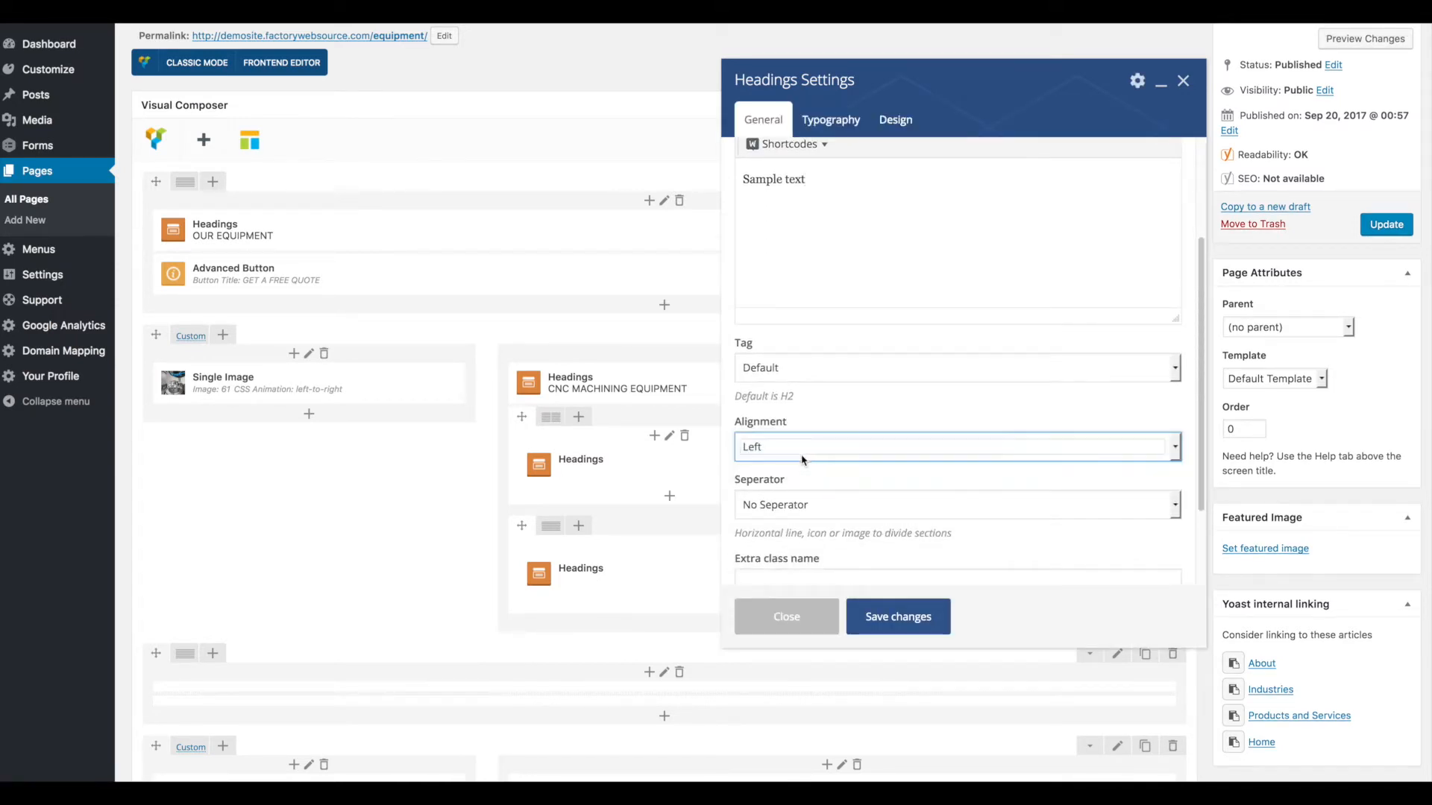
{"action": "left_click", "coordinate": [887, 622]}
Update the Equipment page and check the sample text and the equipment sections below it on the live page
{"action": "left_click", "coordinate": [1375, 225]}
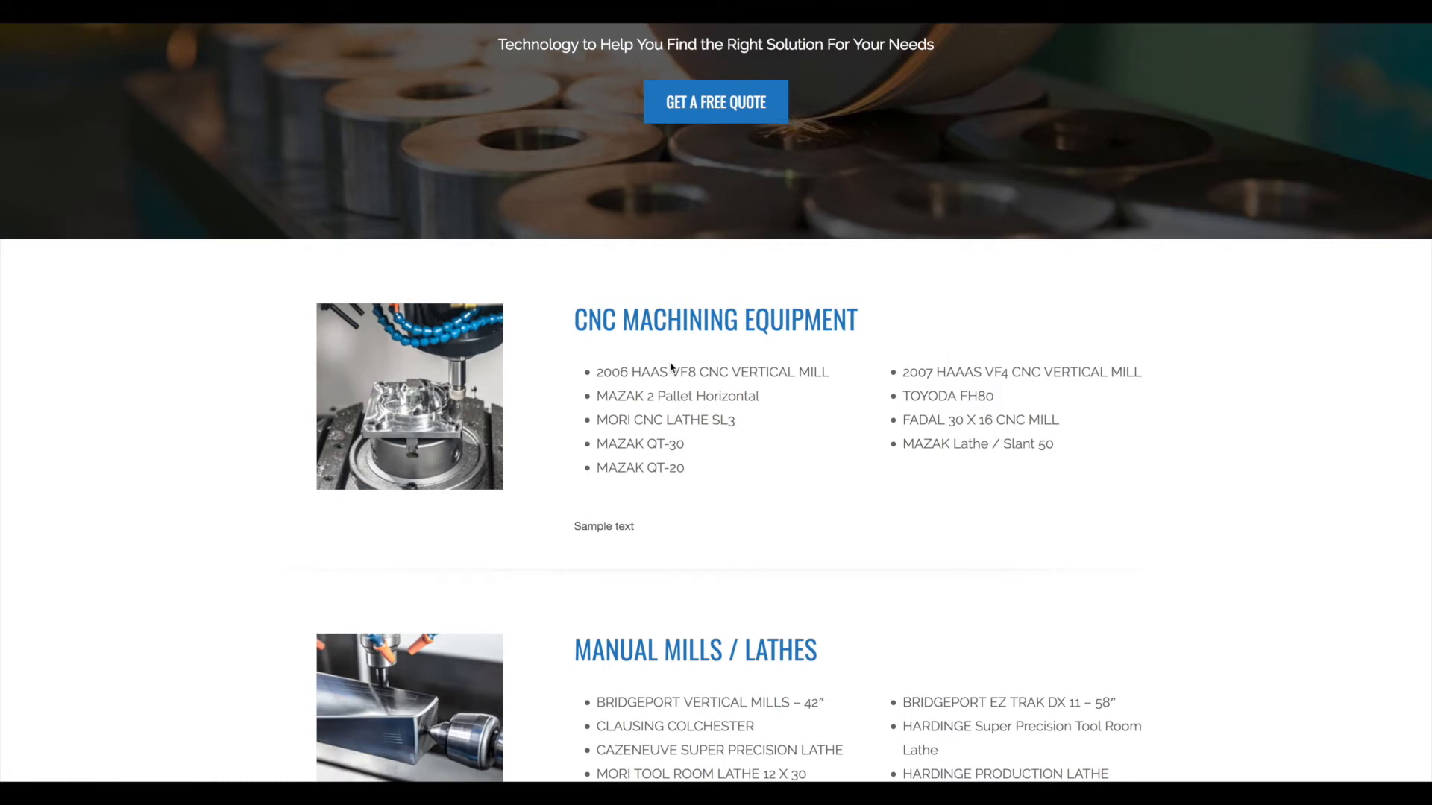
{"action": "scroll", "coordinate": [756, 452], "scroll_direction": "down", "scroll_amount": 6}
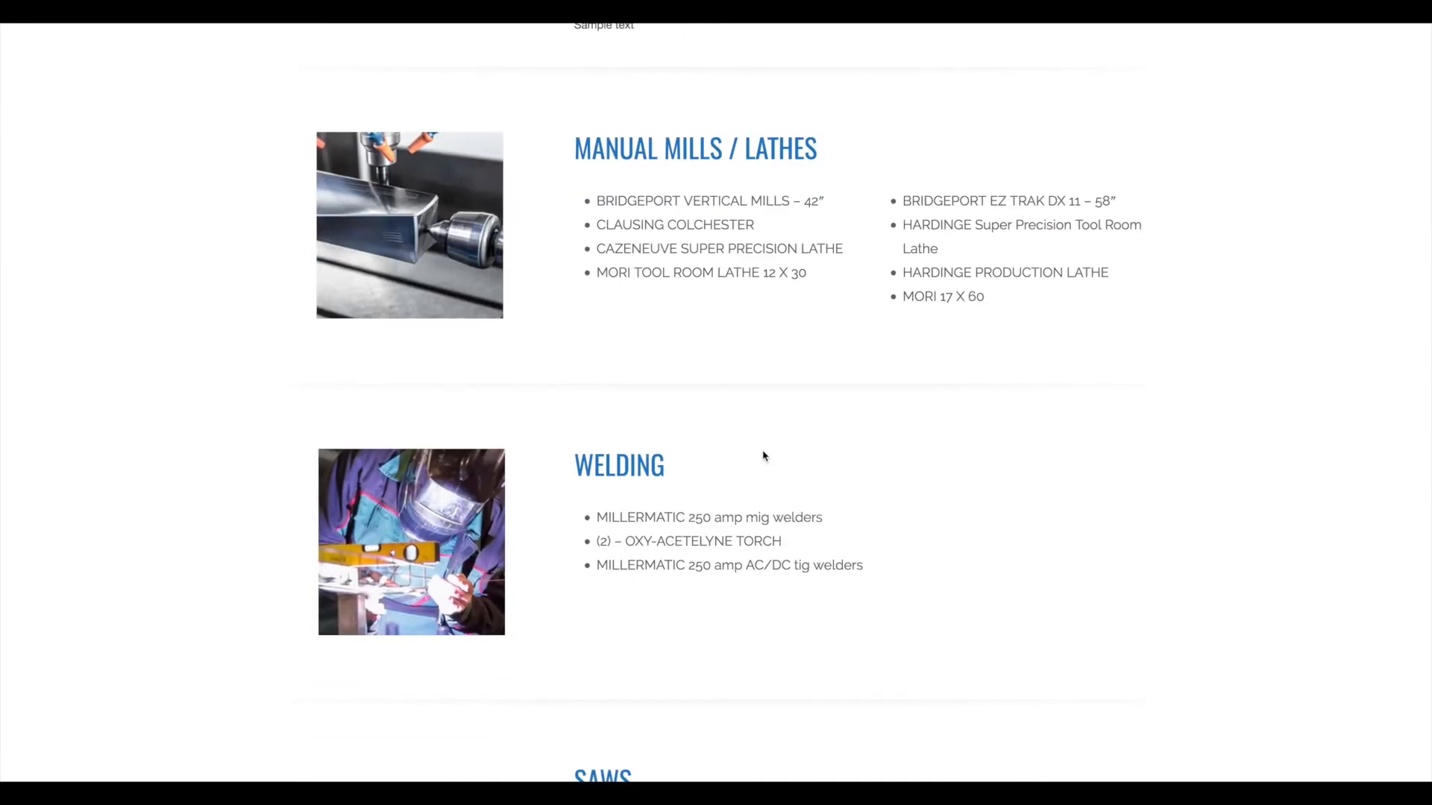
{"action": "scroll", "coordinate": [762, 455], "scroll_direction": "down", "scroll_amount": 2}
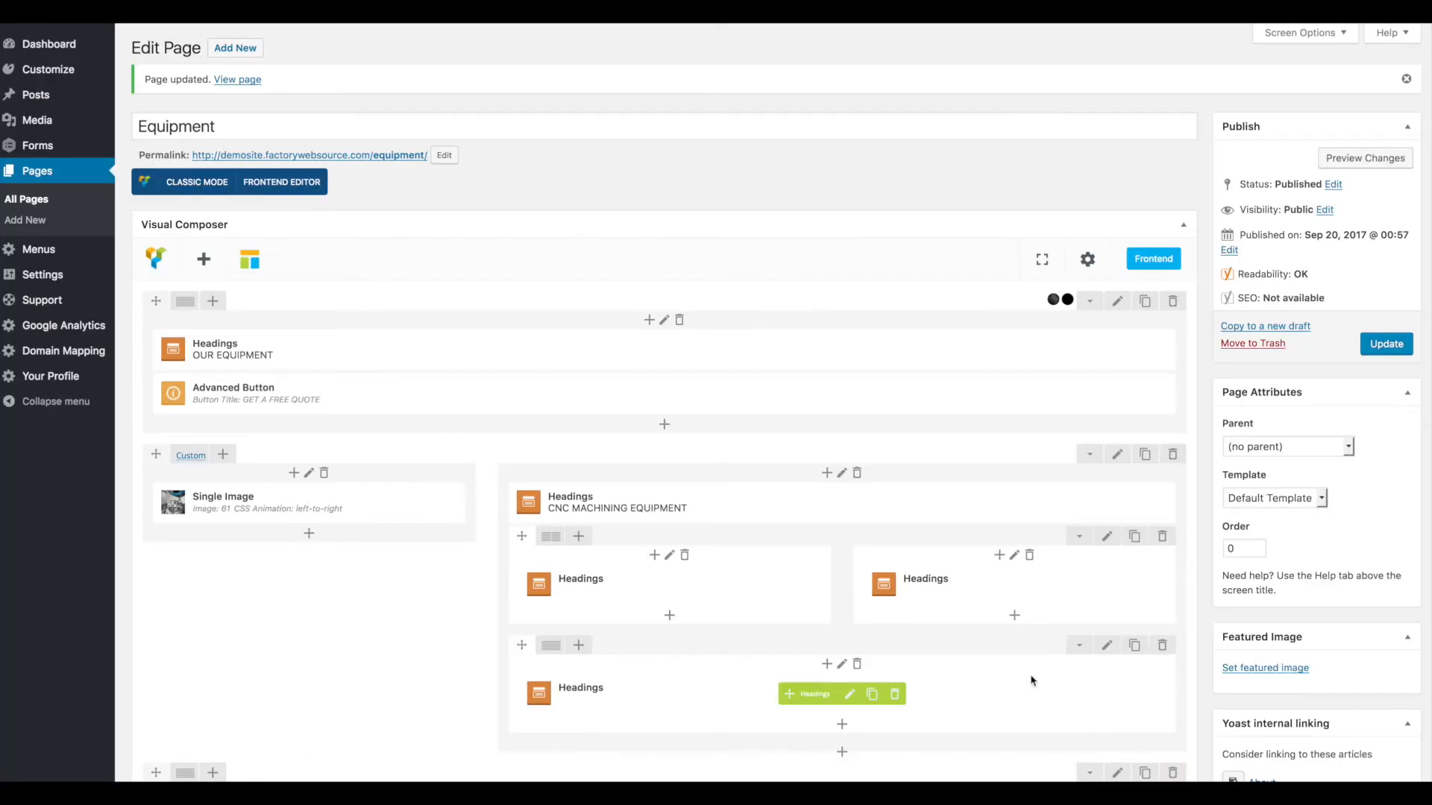
Delete the inner row containing the "Sample text" heading from the CNC Machining Equipment section
{"action": "scroll", "coordinate": [1000, 639], "scroll_direction": "down", "scroll_amount": 2}
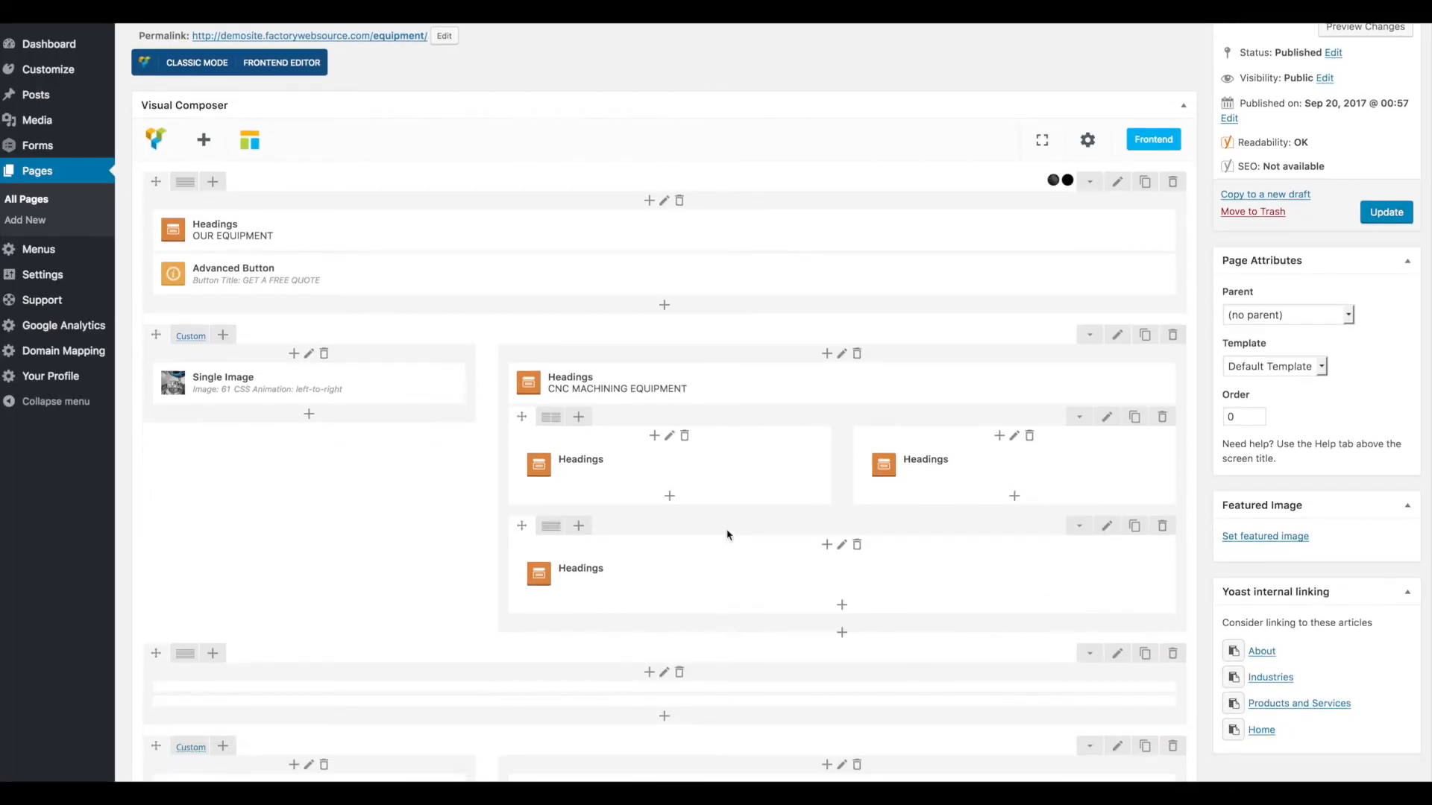
{"action": "left_click", "coordinate": [1162, 526]}
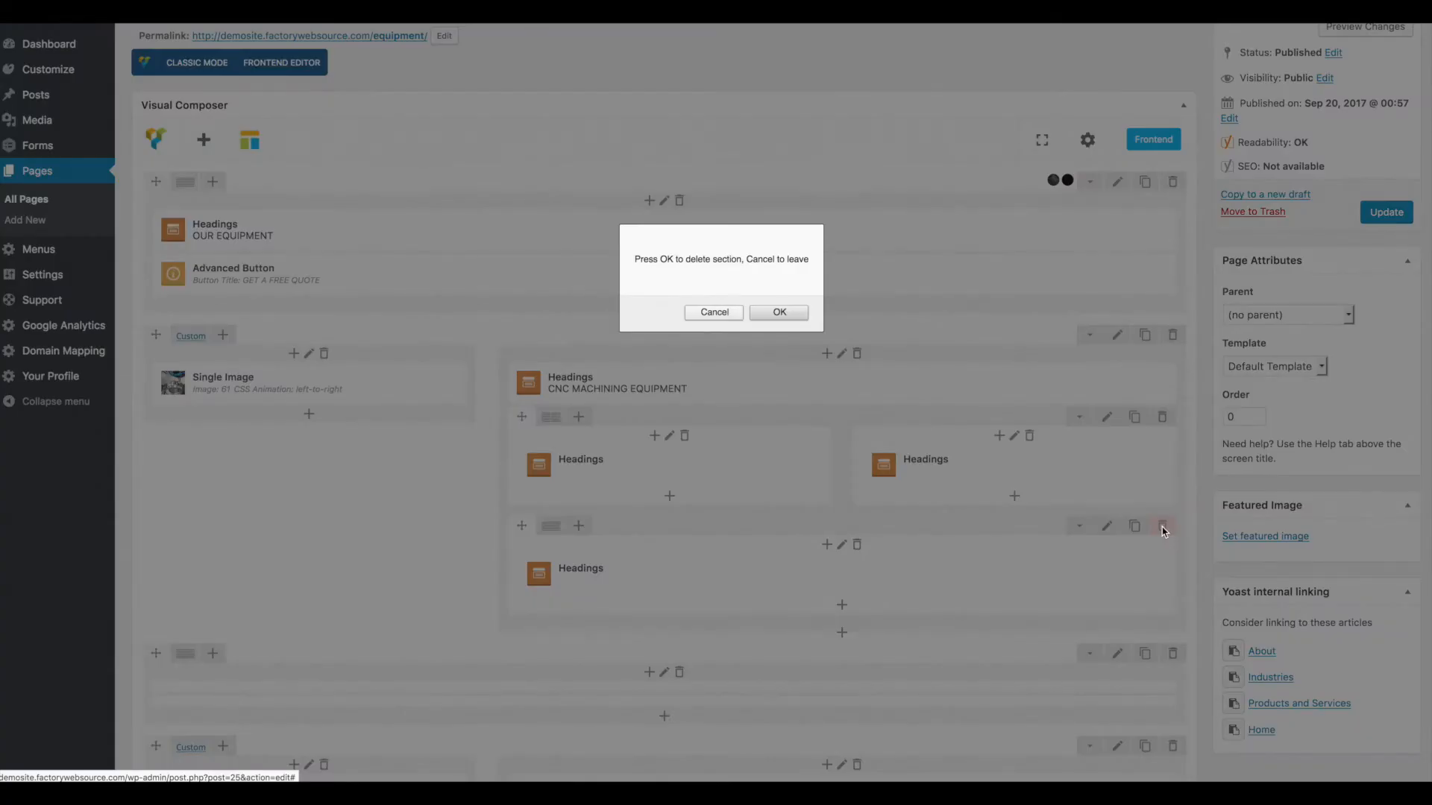
{"action": "left_click", "coordinate": [769, 312]}
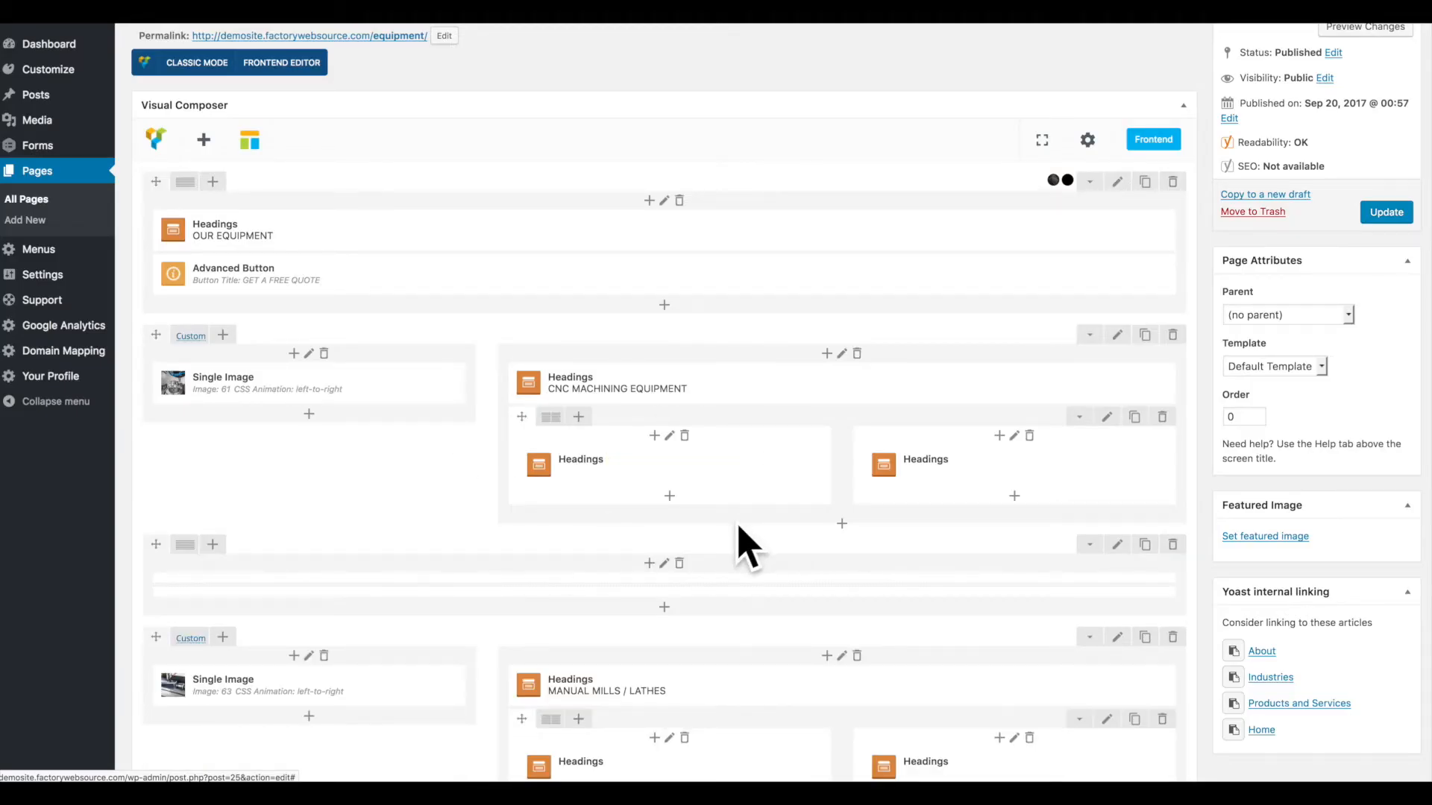
{"action": "scroll", "coordinate": [739, 531], "scroll_direction": "down", "scroll_amount": 3}
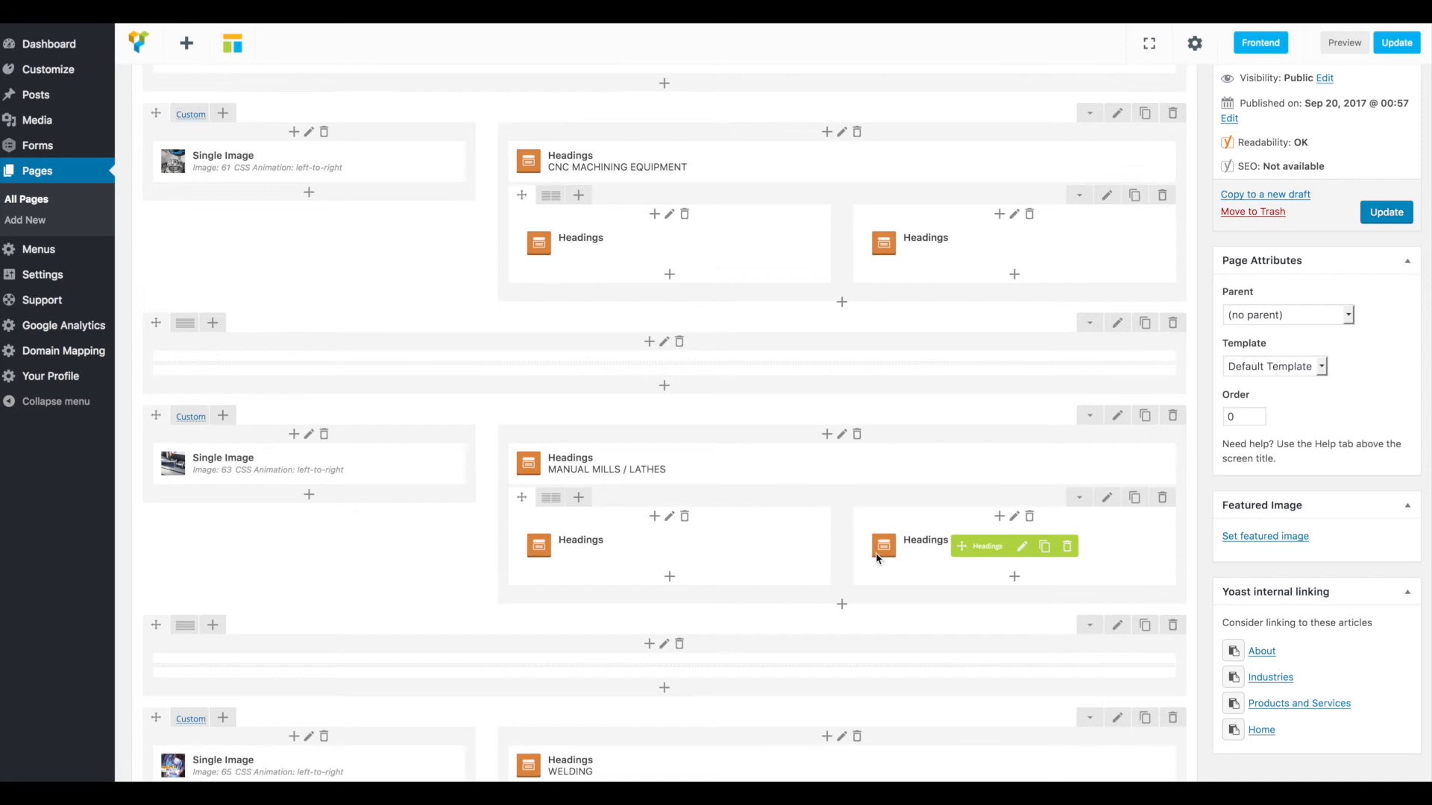
Duplicate the row containing the image and the MANUAL MILLS / LATHES section on the Equipment page
{"action": "scroll", "coordinate": [631, 505], "scroll_direction": "down", "scroll_amount": 6}
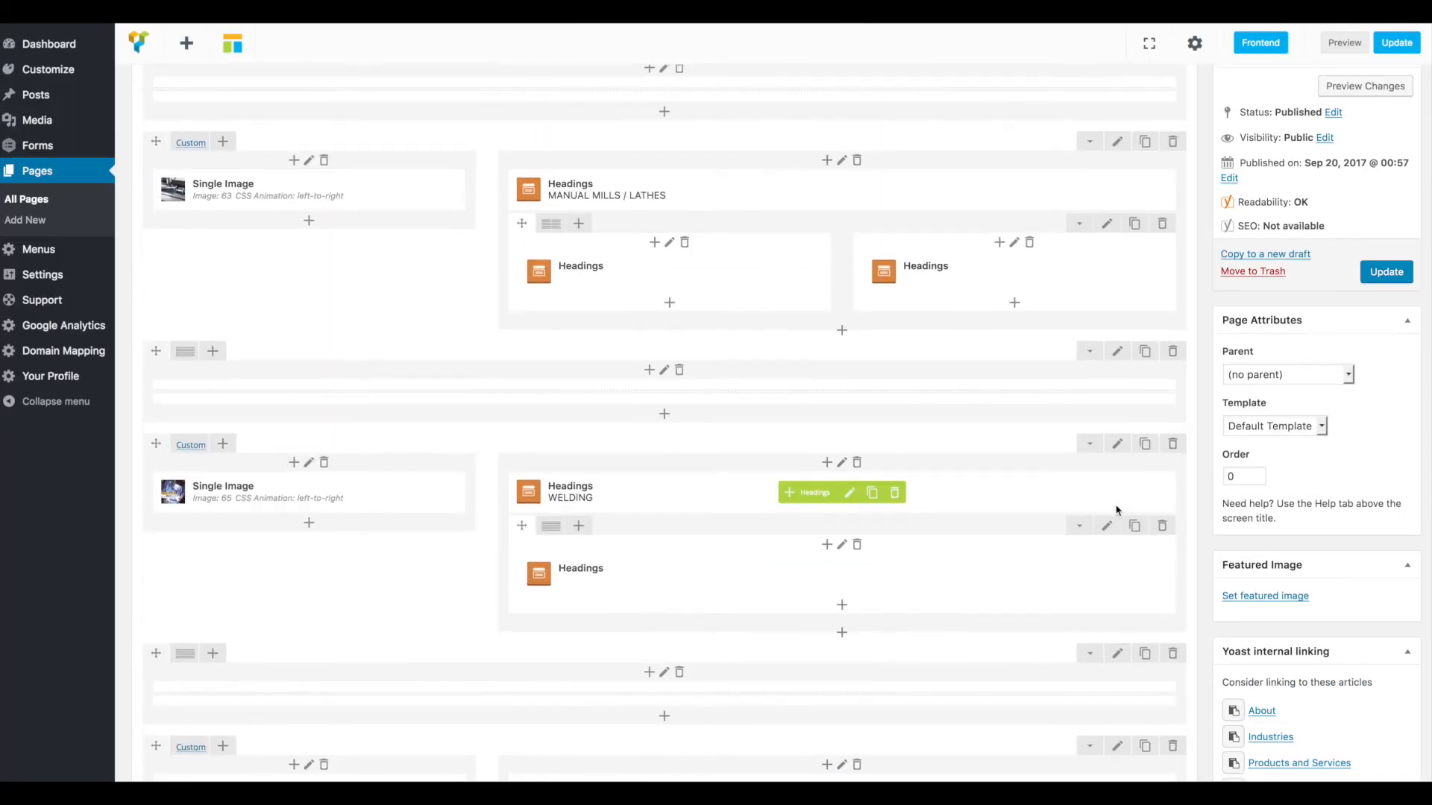
{"action": "scroll", "coordinate": [1134, 335], "scroll_direction": "up", "scroll_amount": 2}
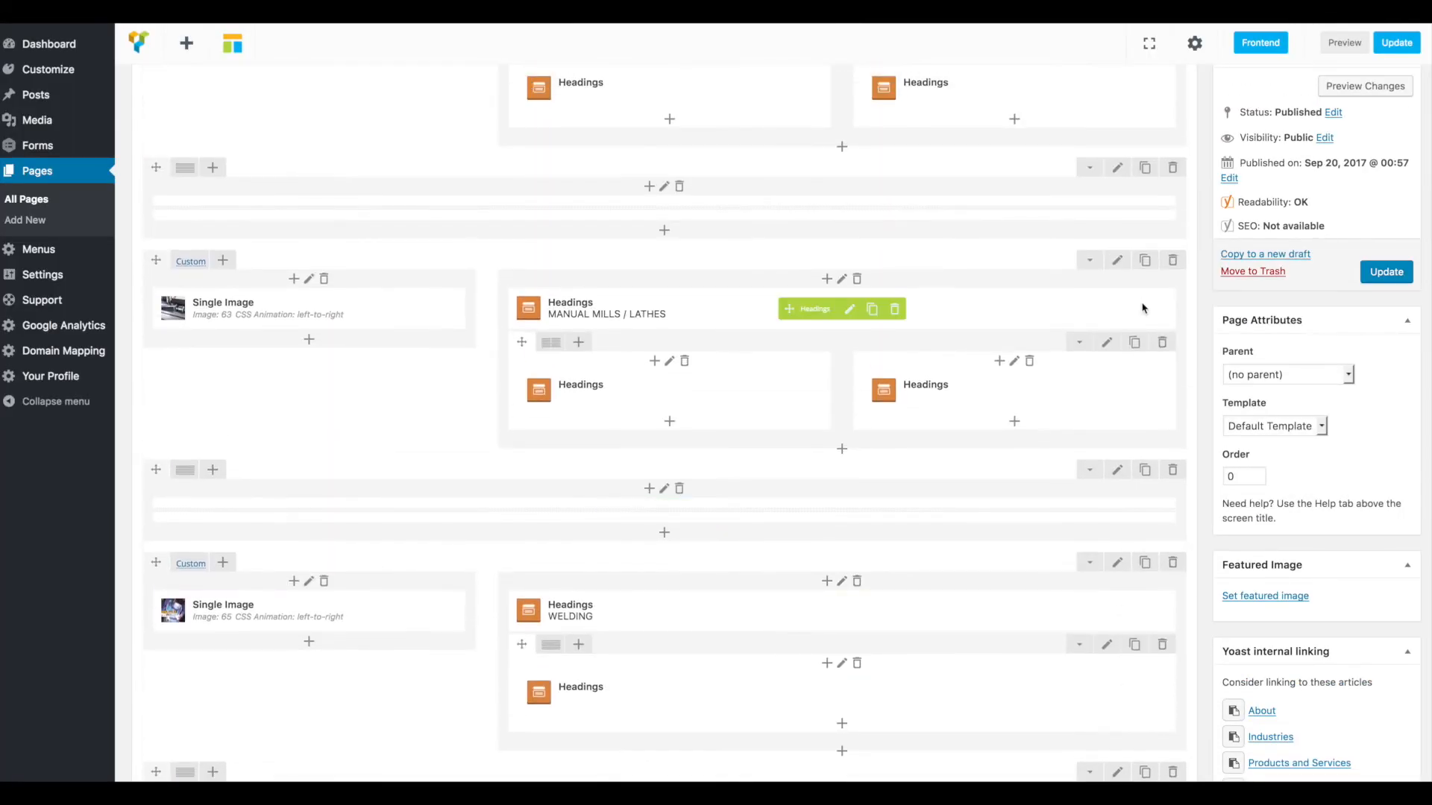
{"action": "left_click", "coordinate": [1145, 260]}
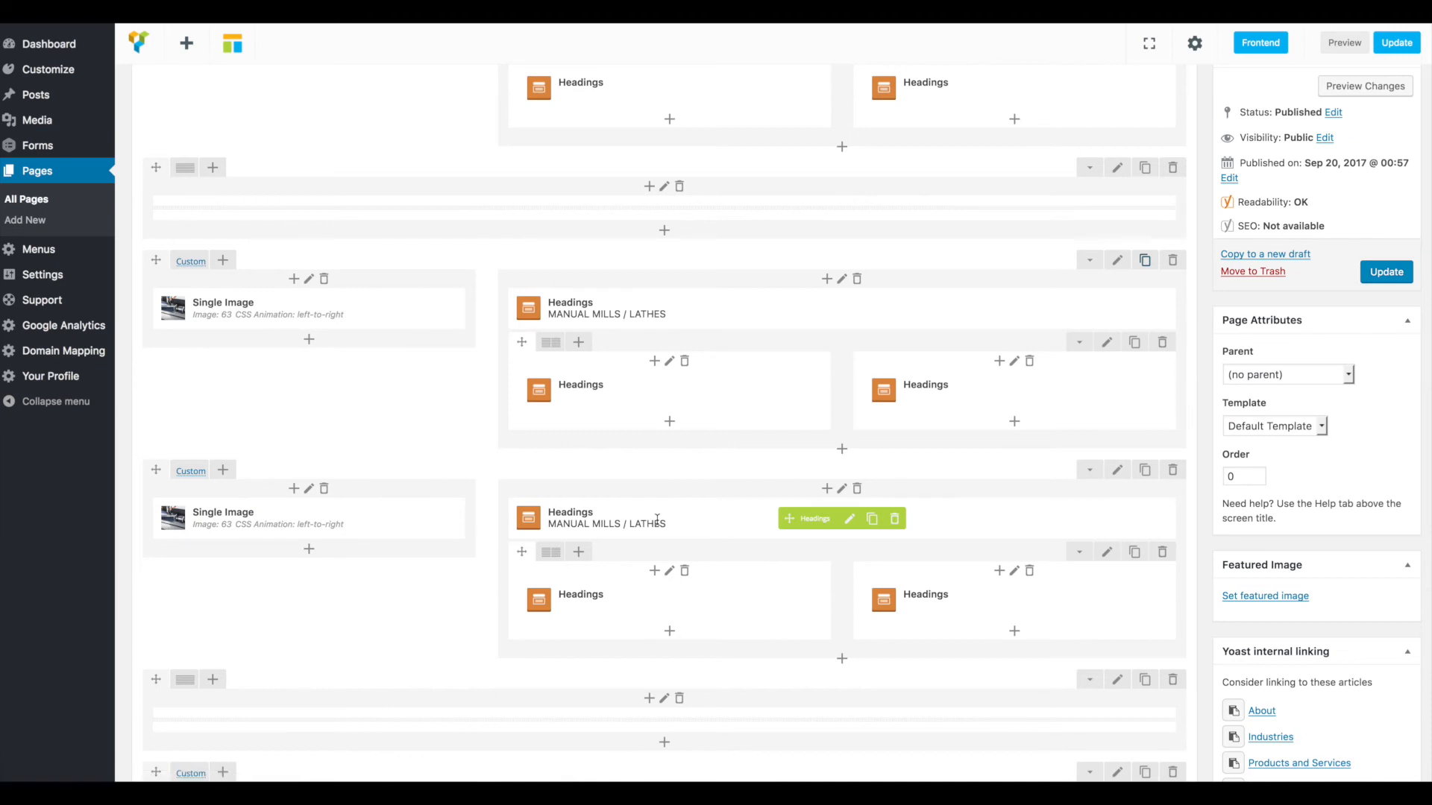
Update the Equipment page, then reload the live page and check the duplicated MANUAL MILLS / LATHES section
{"action": "left_click", "coordinate": [1396, 271]}
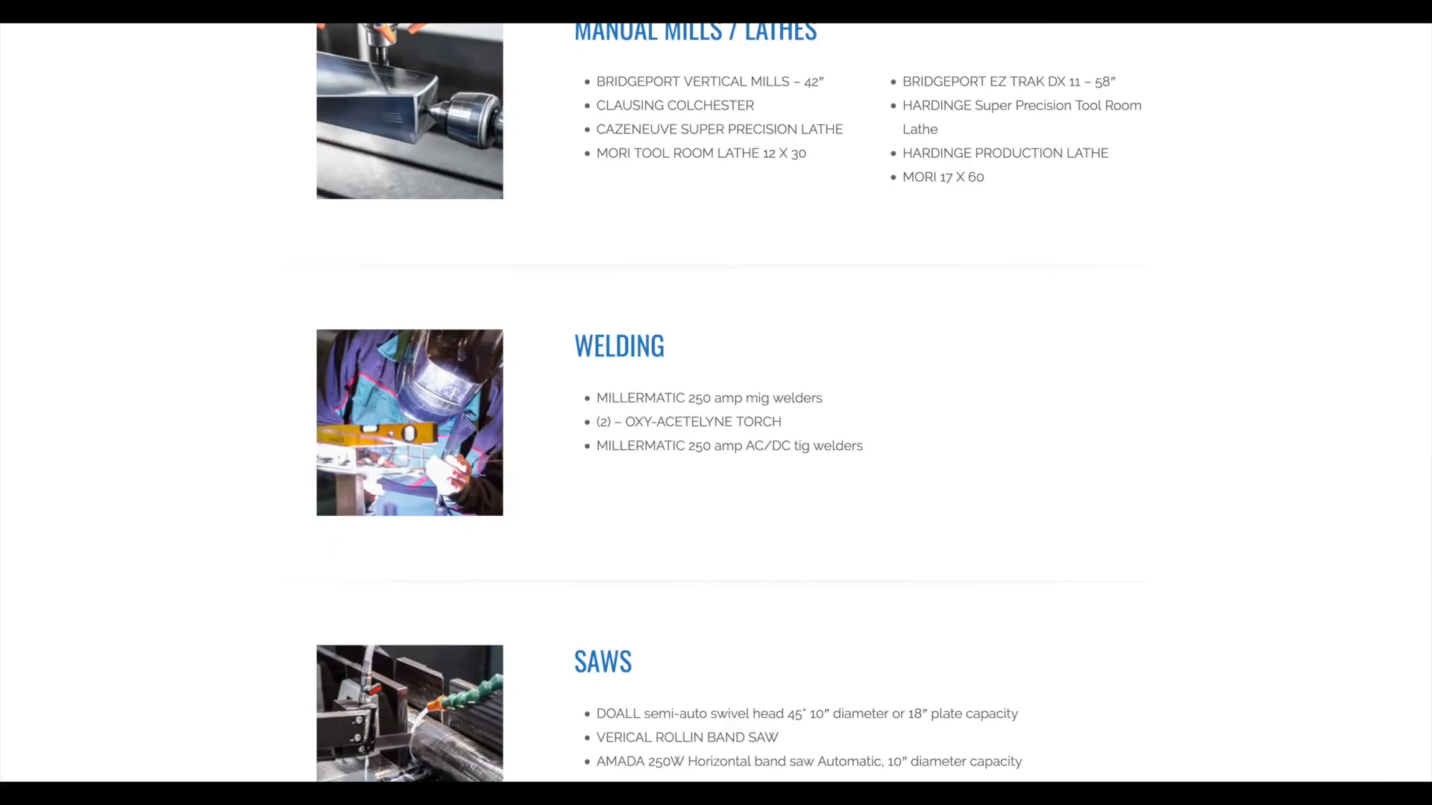
{"action": "scroll", "coordinate": [898, 662], "scroll_direction": "up", "scroll_amount": 10}
{"action": "scroll", "coordinate": [768, 601], "scroll_direction": "up", "scroll_amount": 1}
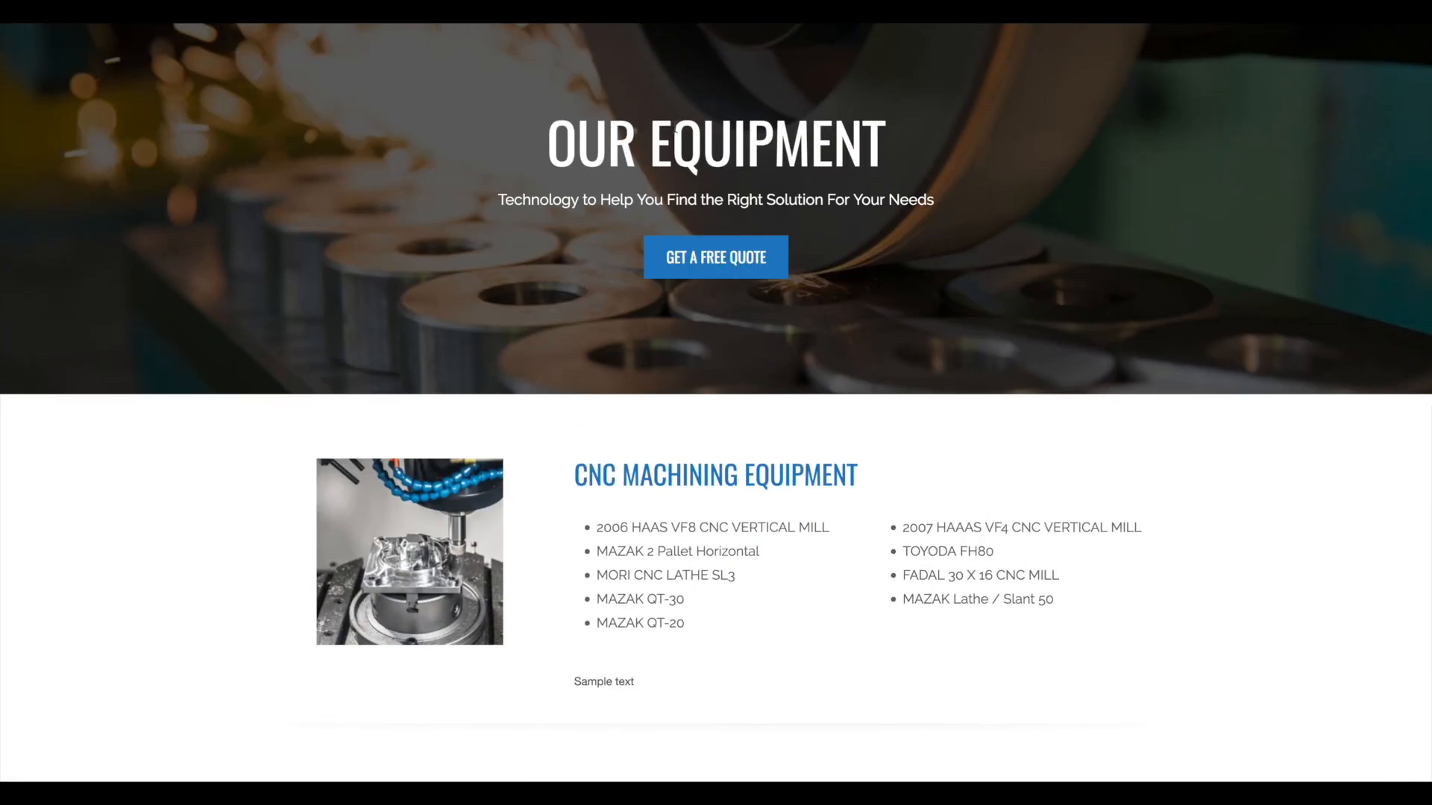
{"action": "key", "text": "super+r"}
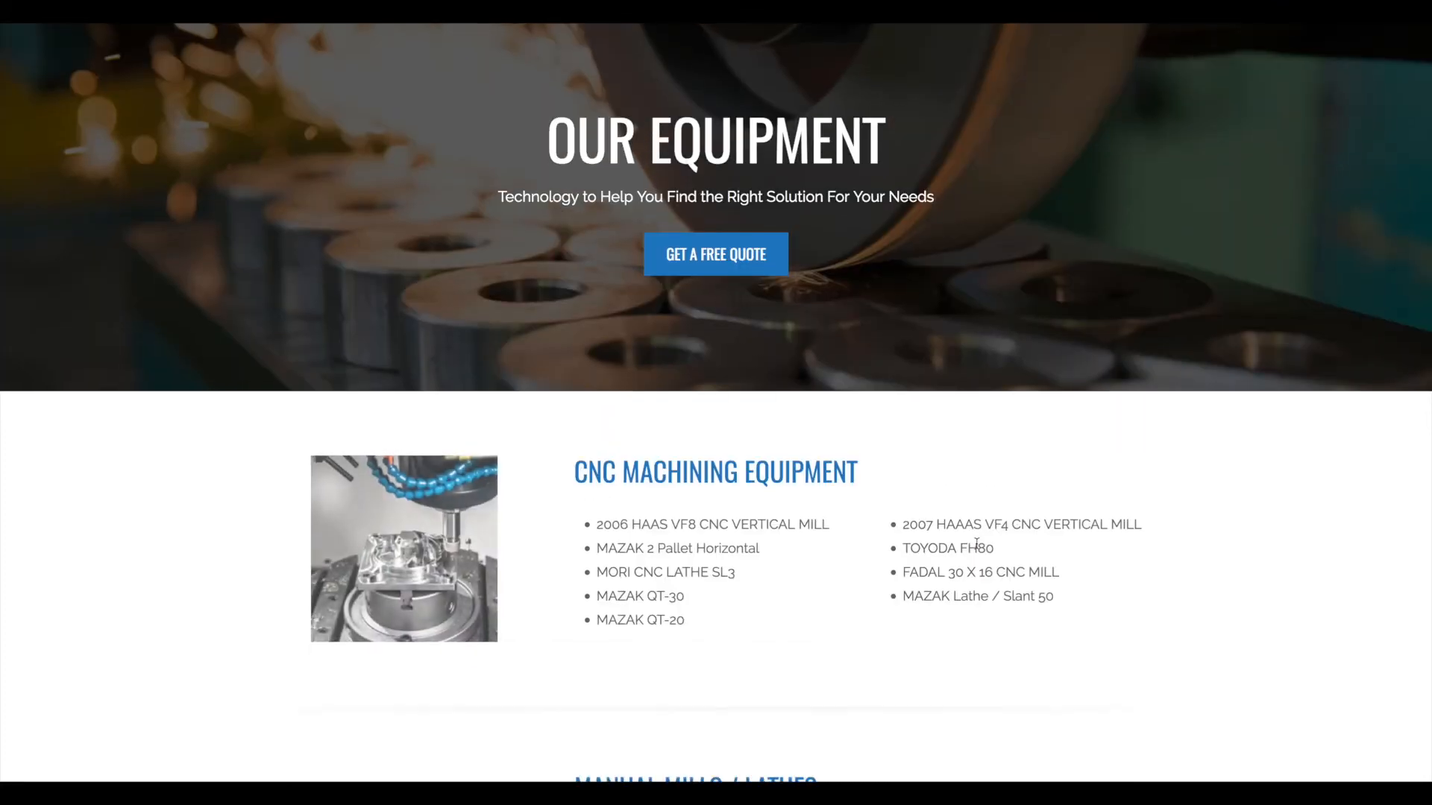
{"action": "scroll", "coordinate": [976, 544], "scroll_direction": "down", "scroll_amount": 7}
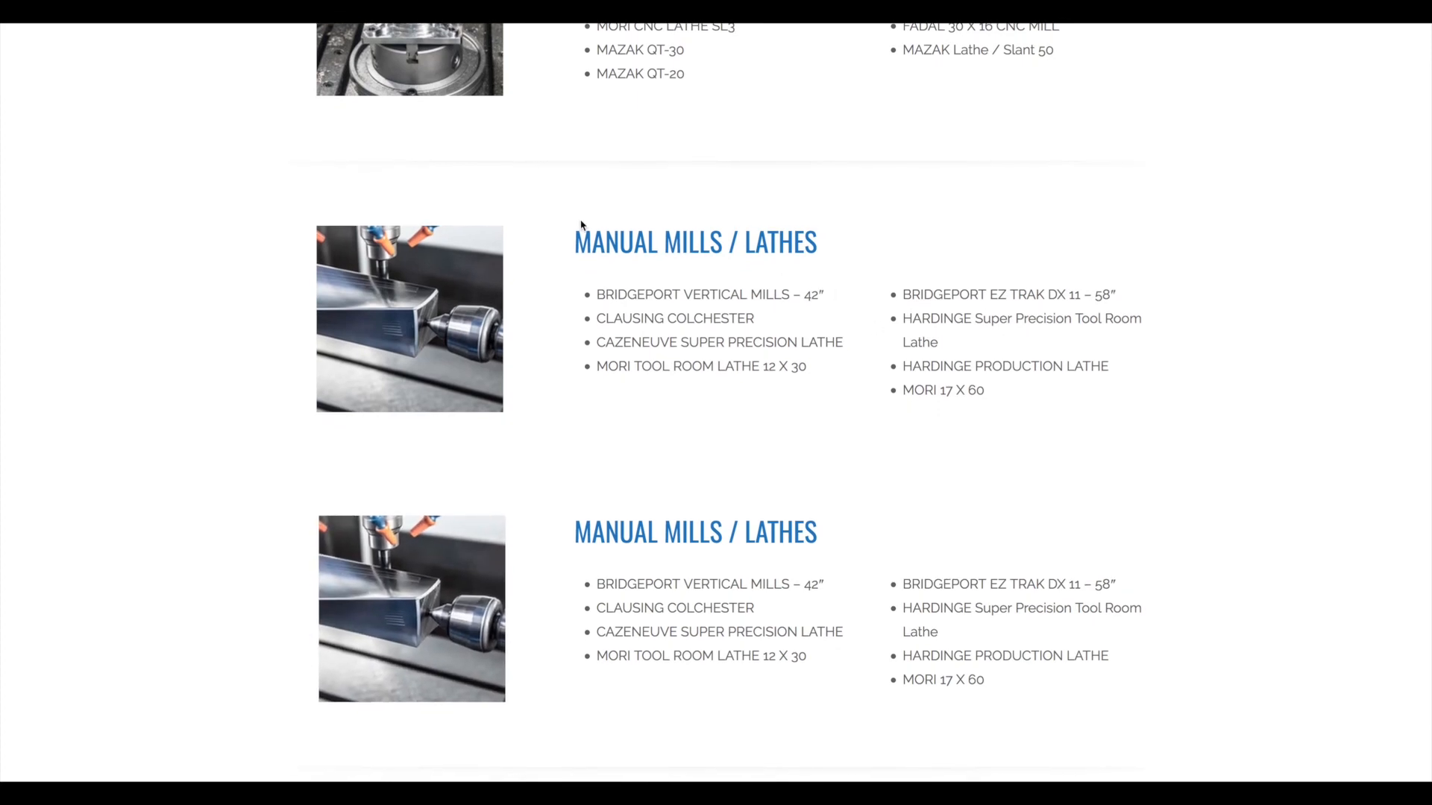
{"action": "scroll", "coordinate": [672, 448], "scroll_direction": "down", "scroll_amount": 1}
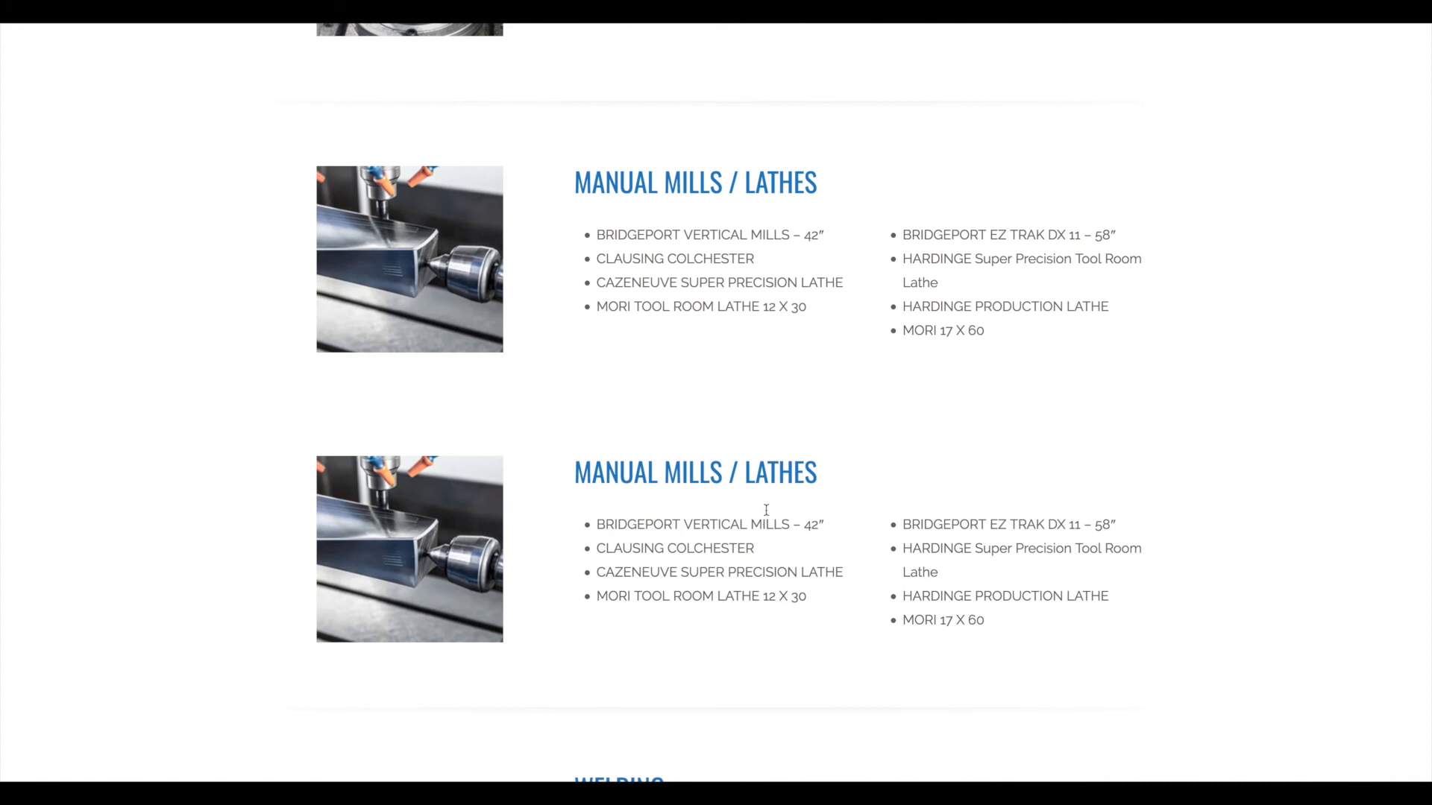
{"action": "scroll", "coordinate": [775, 509], "scroll_direction": "up", "scroll_amount": 4}
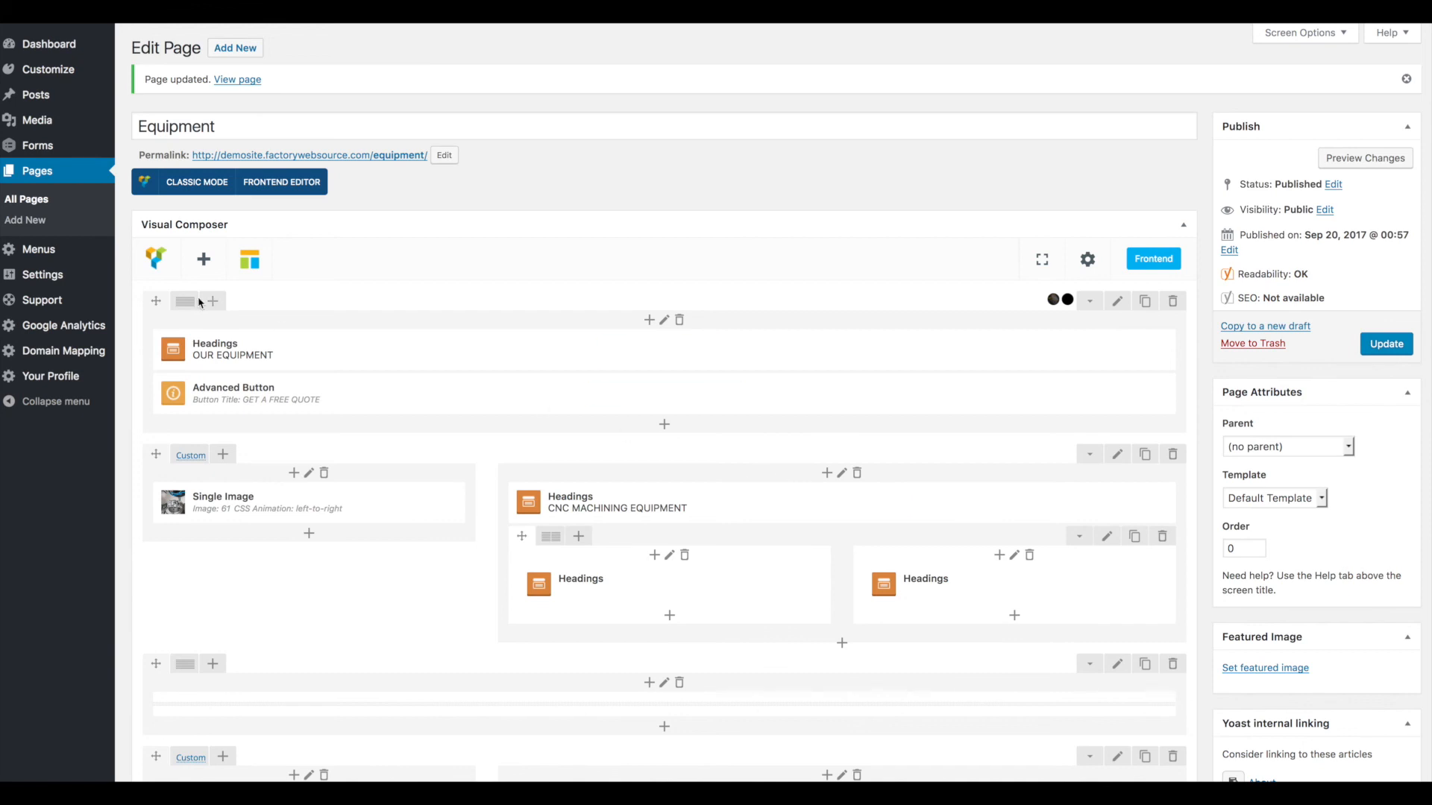
Show the Support options available in the site's admin area
{"action": "mouse_move", "coordinate": [50, 301]}
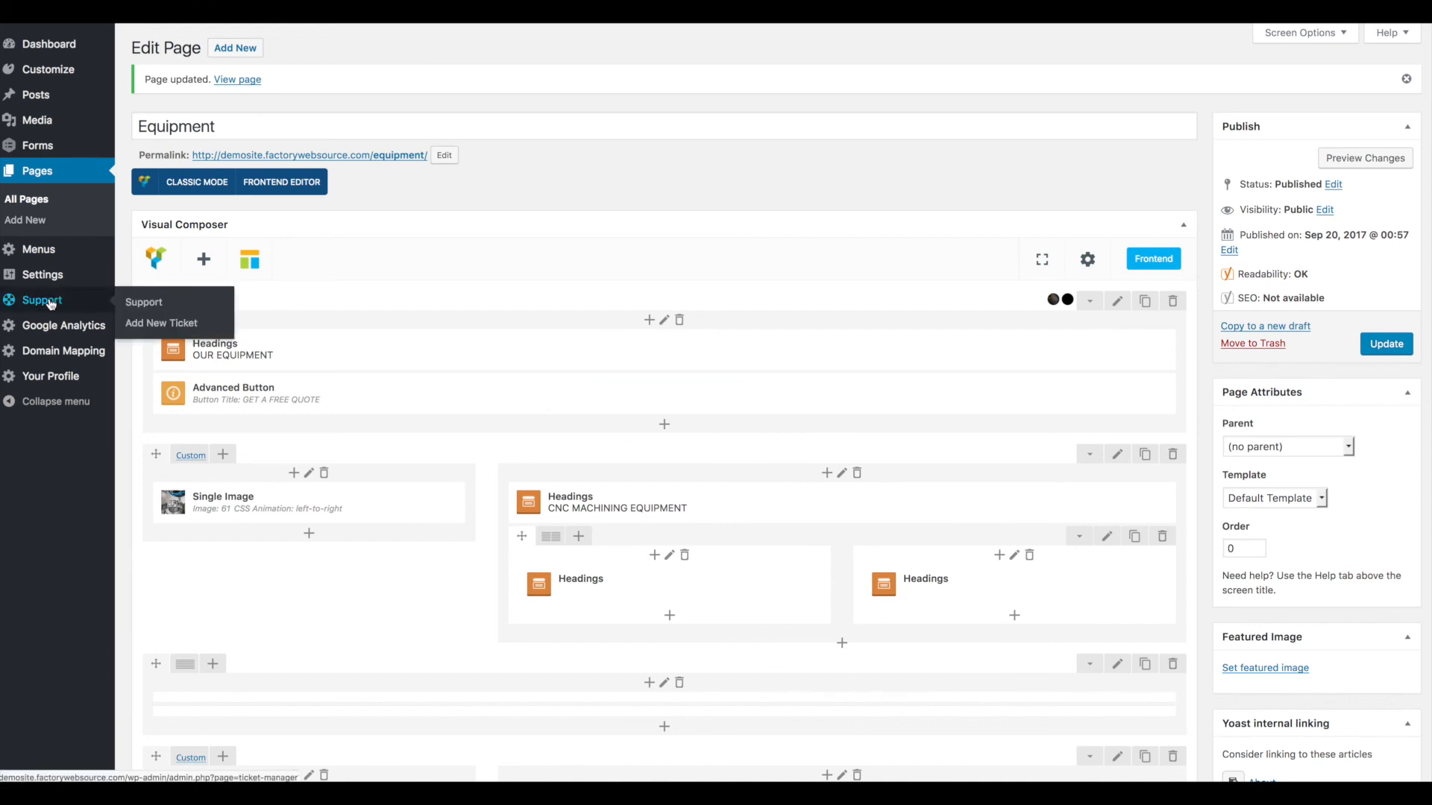